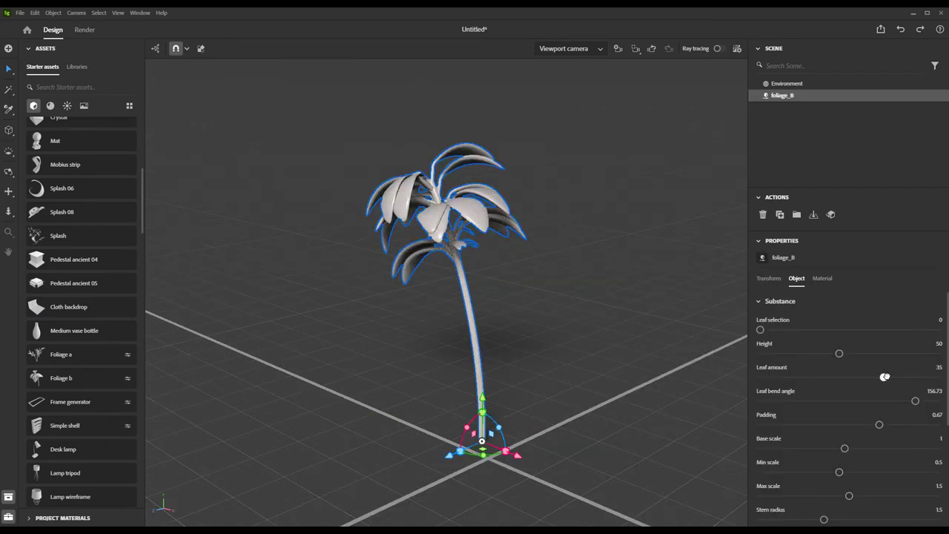
Reshape foliage_B with leaf selection 1, height 34.15, leaf bend angle 149.8, padding 0.55 and base scale 1.29, and reduce the leaf amount.
mouse_move(889, 376)
left_mouse_down()
mouse_move(926, 374)
mouse_move(875, 376)
left_mouse_up()
left_click_drag(915, 400, 870, 448)
left_click_drag(838, 353, 806, 353)
left_click_drag(762, 330, 878, 338)
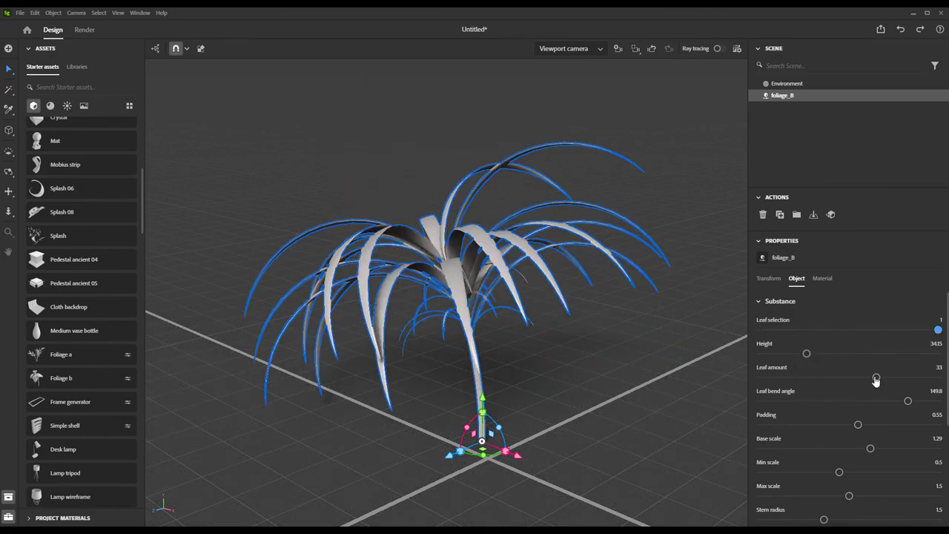
left_click_drag(877, 380, 852, 378)
Search the starter models for "coffee" and place the Bag coffee model in the scene.
type("co")
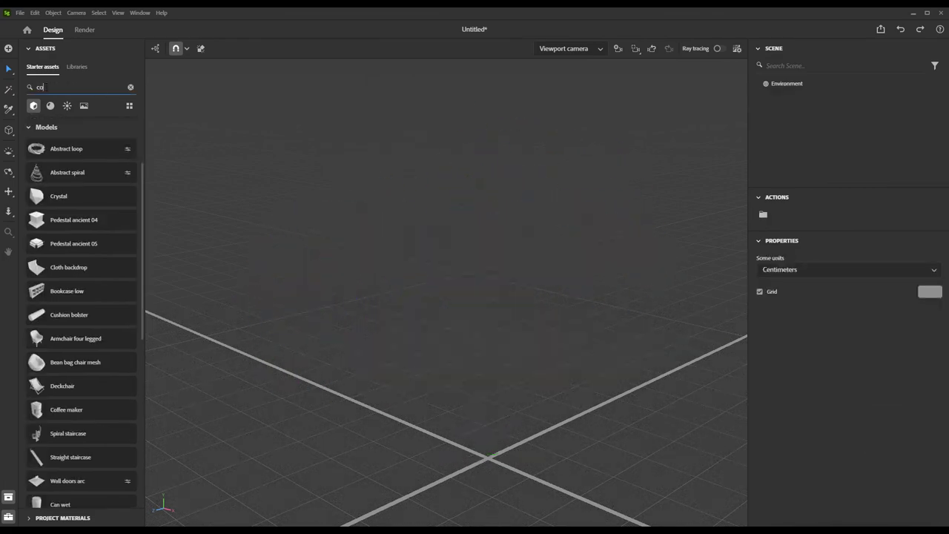
type("ffee")
left_click_drag(66, 195, 469, 413)
scroll(540, 403, "up", 3)
middle_click_drag(540, 403, 481, 277)
mouse_move(487, 300)
right_mouse_down()
mouse_move(550, 292)
mouse_move(362, 299)
mouse_move(475, 300)
right_mouse_up()
scroll(452, 304, "down", 3)
scroll(450, 304, "down", 2)
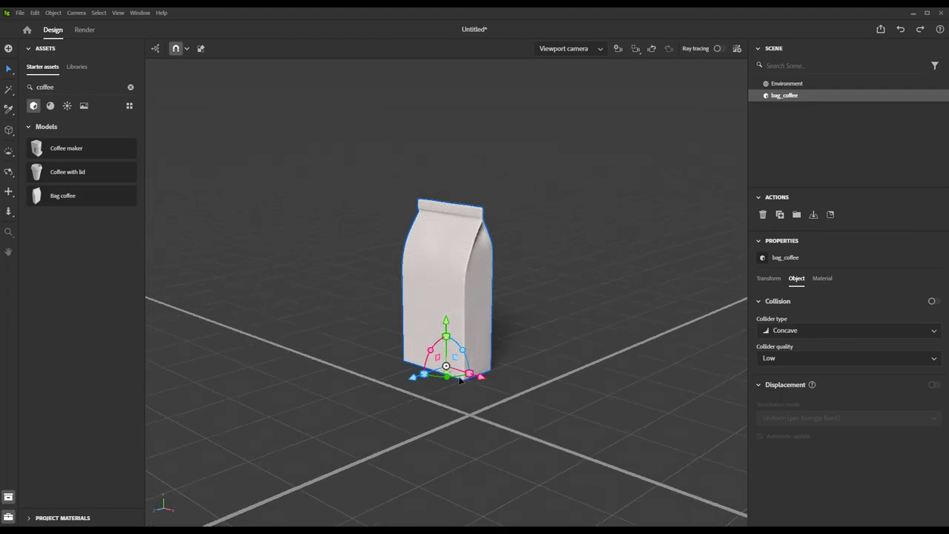
Move the coffee bag across the ground close to the grid's origin and deselect it.
left_click_drag(449, 377, 517, 423)
key("r")
scroll(510, 407, "up", 2)
middle_click_drag(511, 407, 531, 351)
scroll(531, 351, "up", 1)
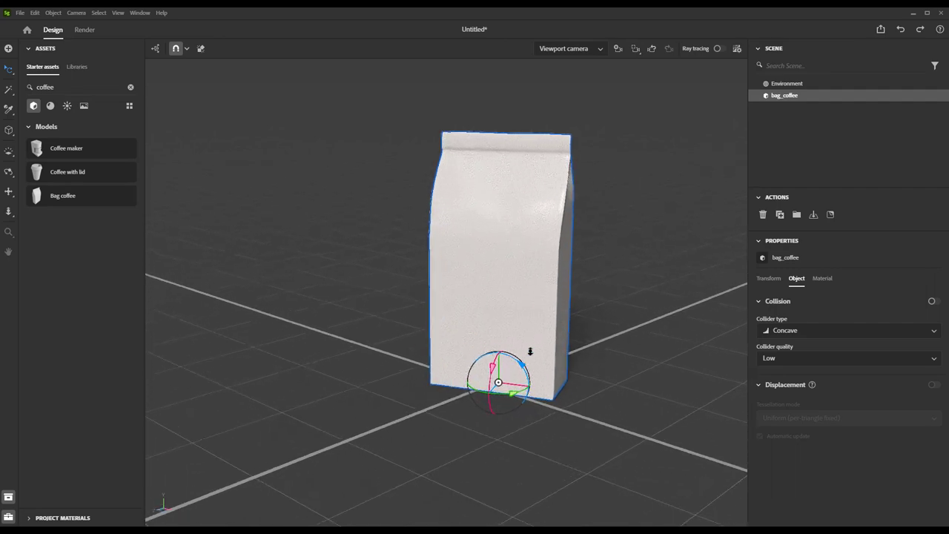
scroll(531, 351, "up", 3)
left_click(671, 362)
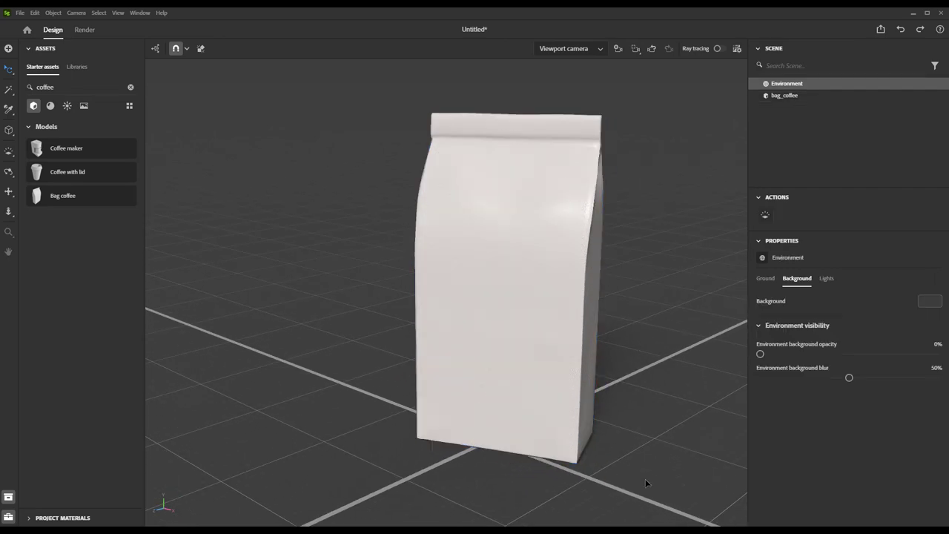
Search the starter materials for "card" and apply the Cardboard material to the coffee bag.
left_click(131, 87)
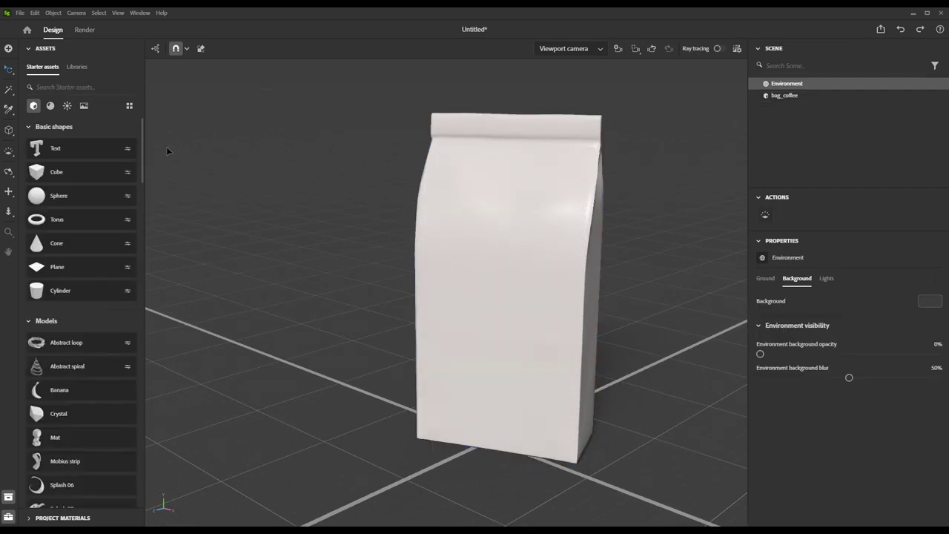
left_click(50, 106)
left_click(60, 87)
type("card")
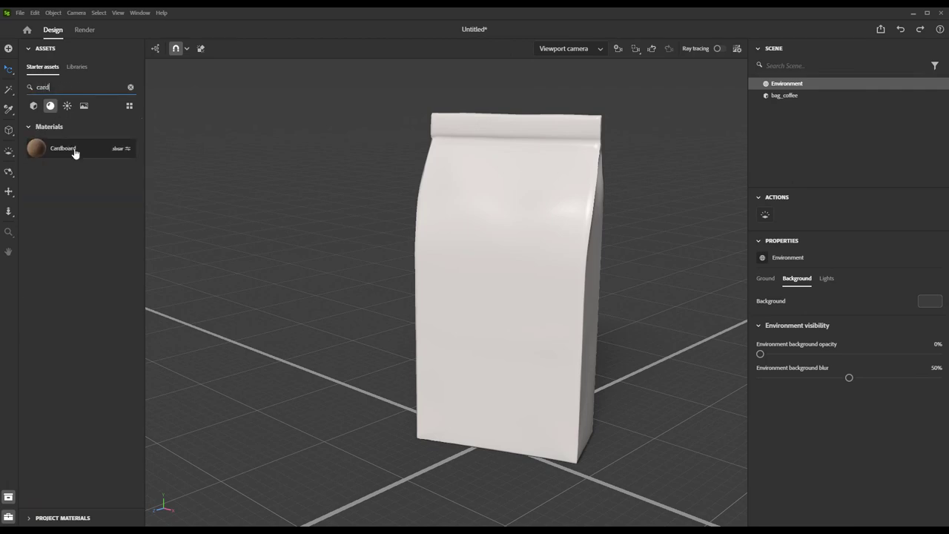
left_click_drag(75, 153, 545, 243)
scroll(548, 222, "up", 5)
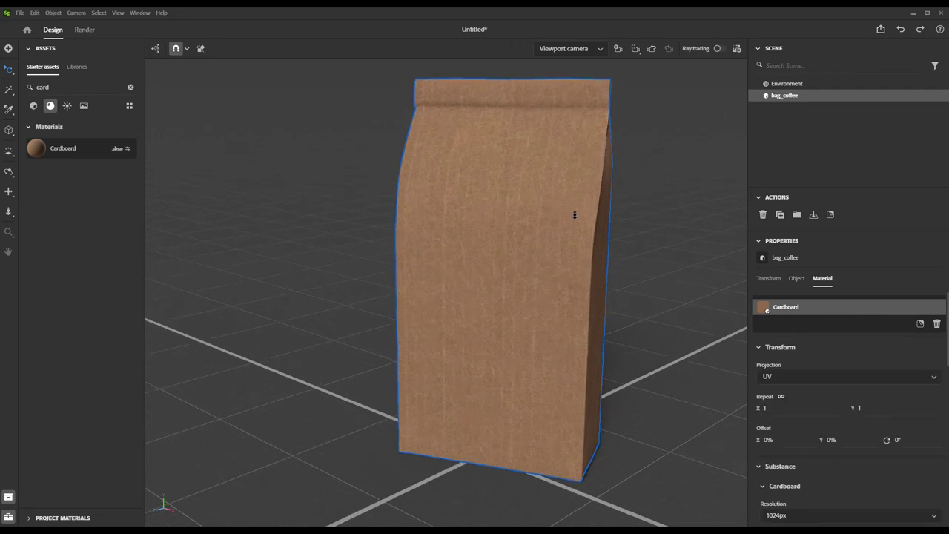
Adjust the Cardboard material: lower Fold Amount to its minimum, raise Wave Amount, and reduce Roughness.
scroll(870, 393, "down", 5)
scroll(871, 395, "down", 2)
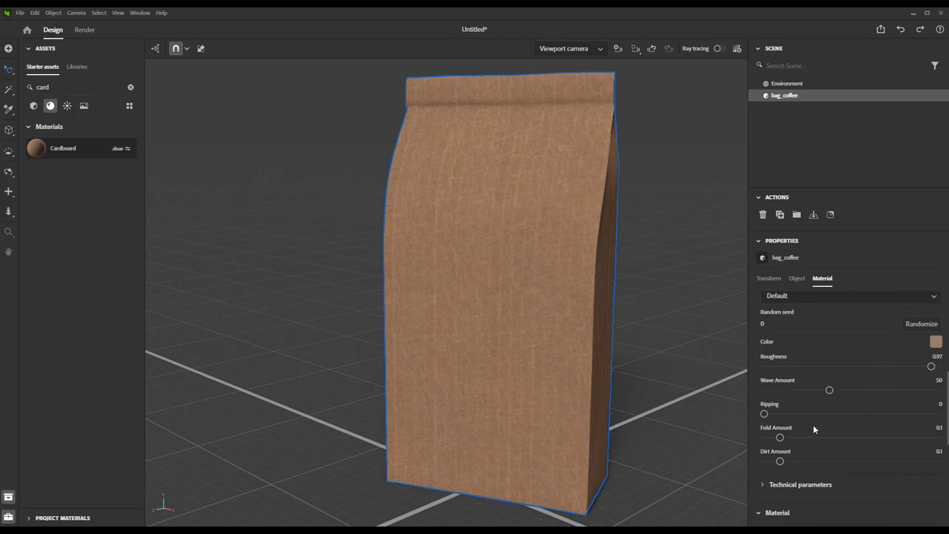
left_click_drag(780, 437, 751, 458)
left_click_drag(829, 390, 879, 390)
left_click_drag(931, 366, 836, 365)
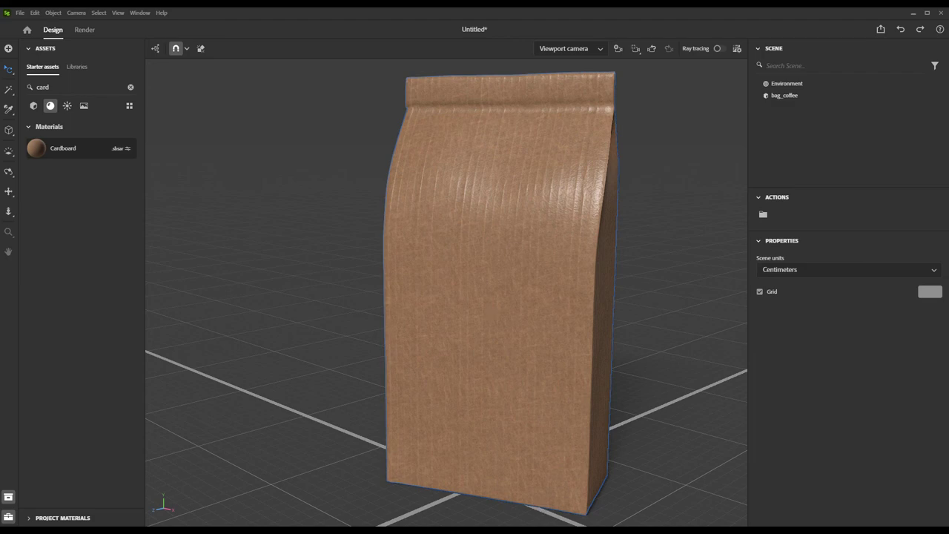
Place Mt_Negative.png from the Logos folder in File Explorer on the bag's front, and delete the graphic again.
key("alt+Tab")
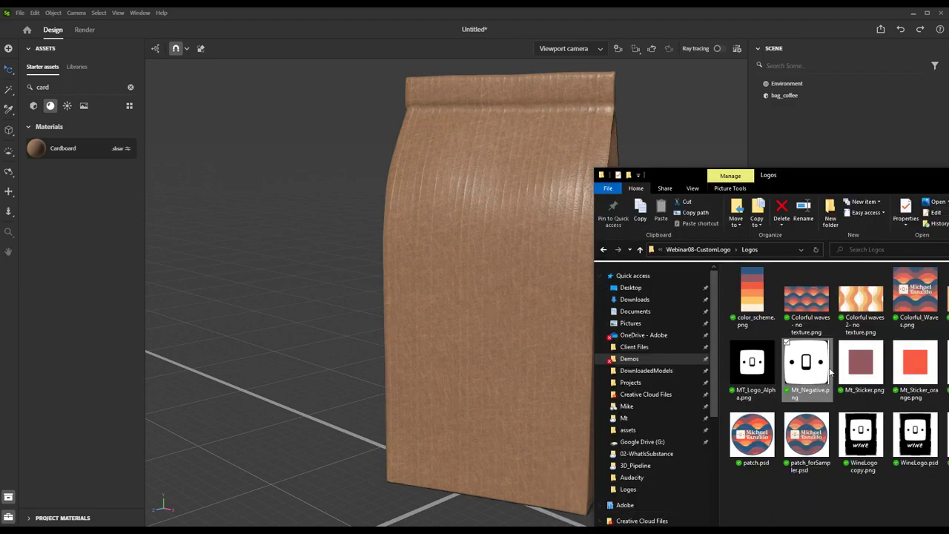
left_click_drag(829, 373, 488, 288)
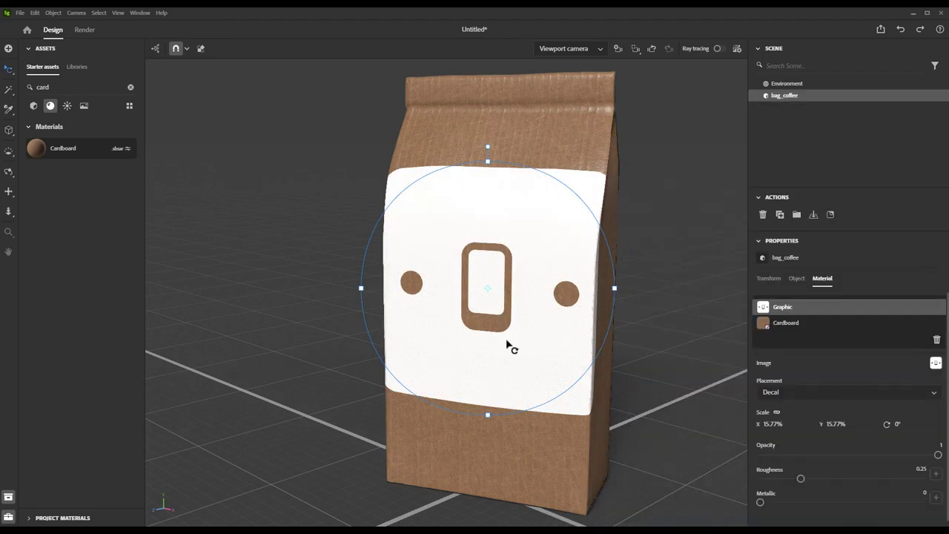
mouse_move(514, 338)
left_mouse_down()
mouse_move(546, 356)
mouse_move(505, 348)
left_mouse_up()
left_click(936, 338)
left_click(282, 170)
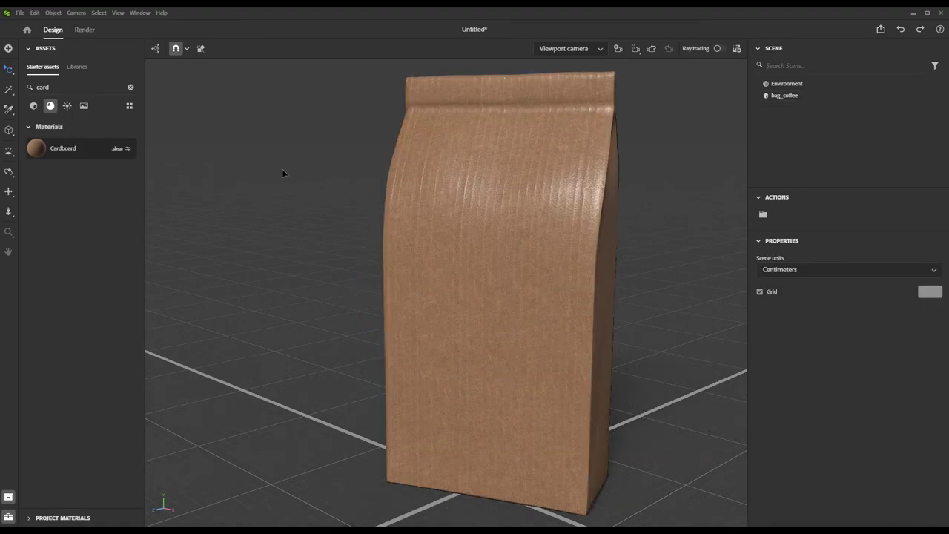
Place the Mt_Negative PNG from the MT library as a decal on the bag's front.
left_click(78, 68)
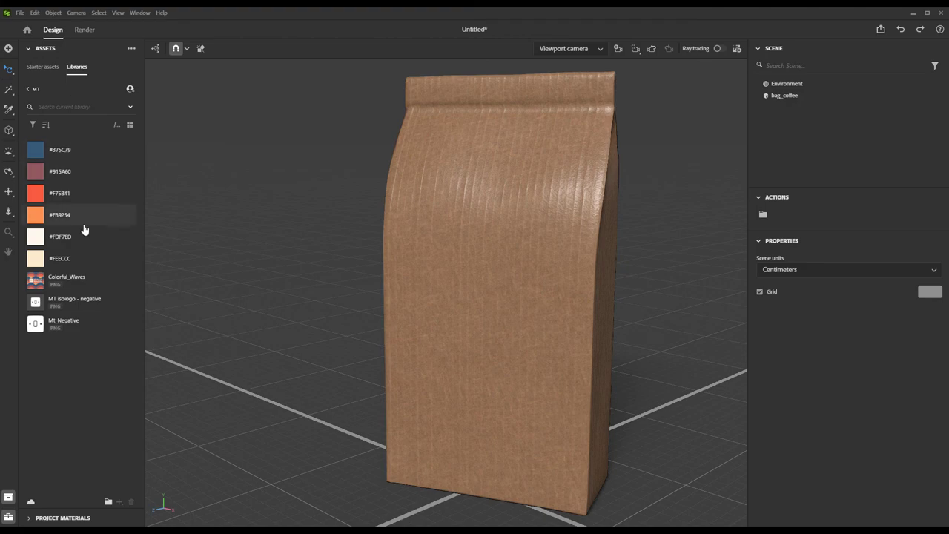
left_click_drag(67, 326, 495, 290)
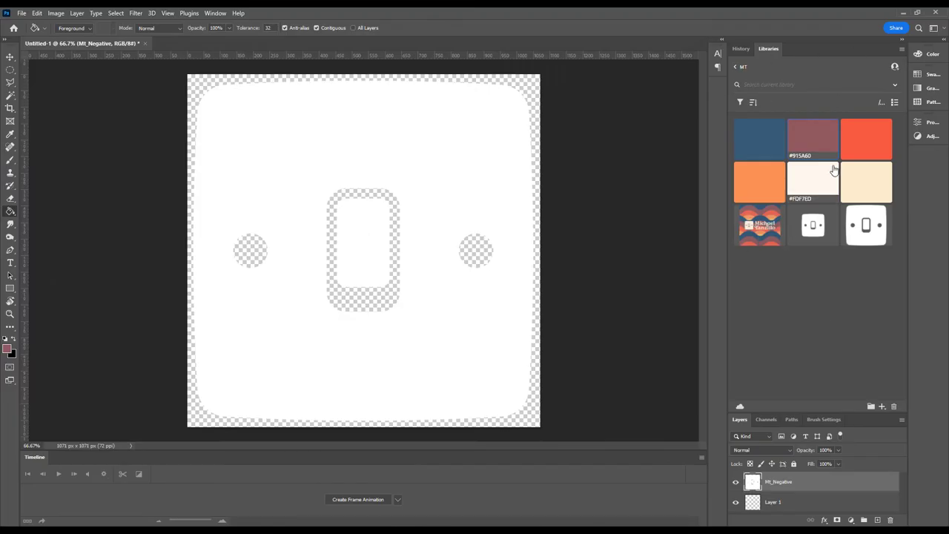
In Photoshop, fill the logo's central rectangle with #915A60 and add the logo to the MT library as a graphic.
left_click(365, 254)
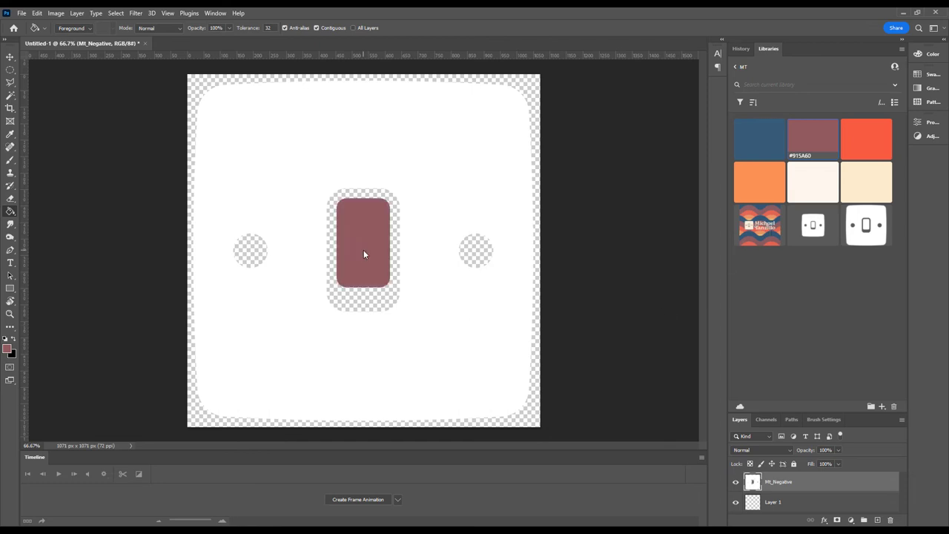
left_click(882, 407)
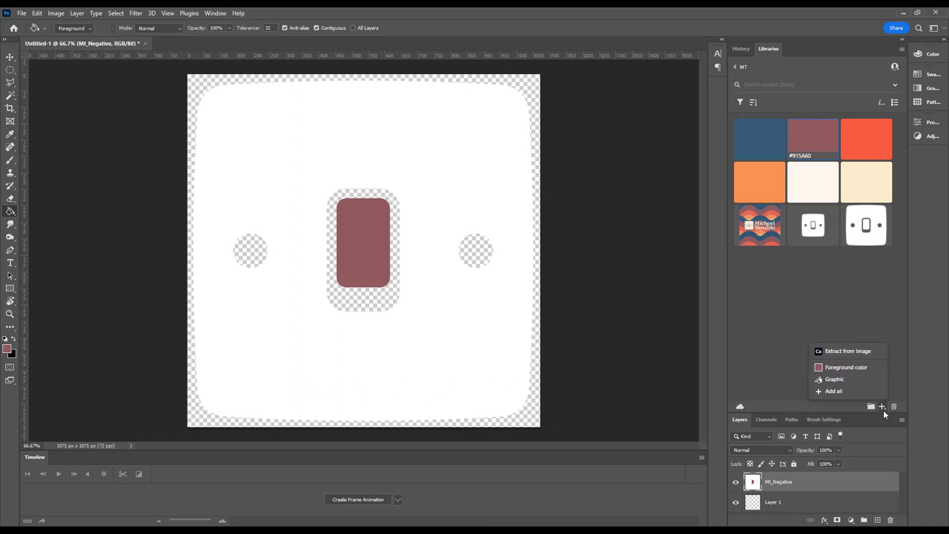
left_click(848, 379)
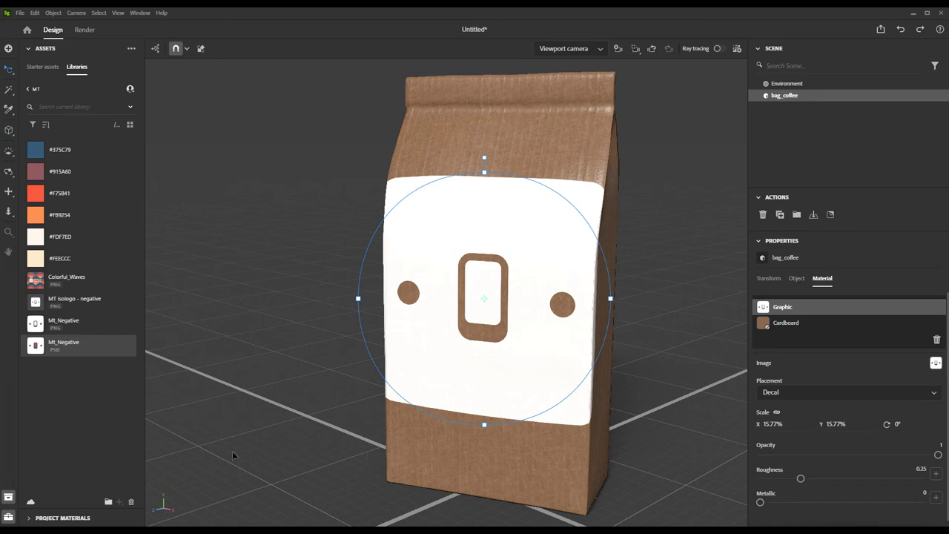
In Stager, replace the bag's decal with the recoloured Mt_Negative PSD from the library, and remove that decal too.
left_click(936, 339)
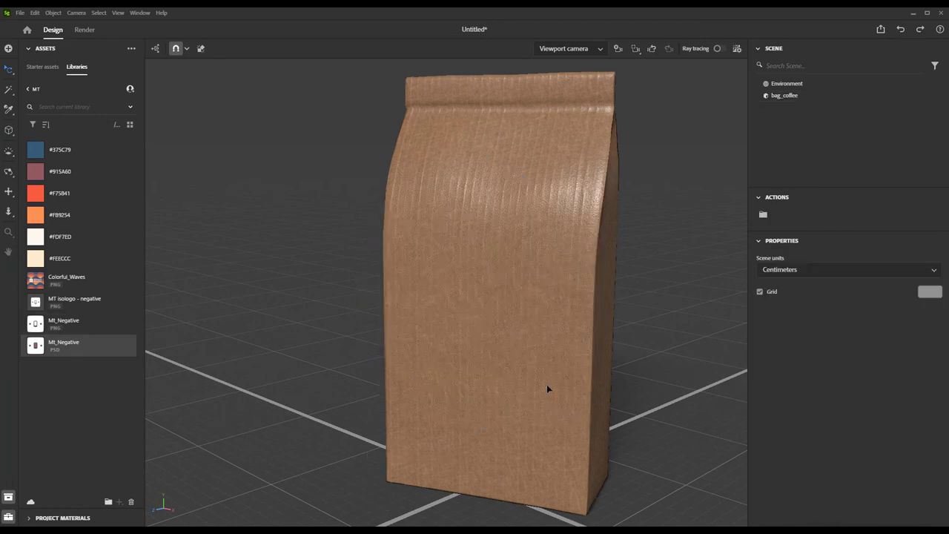
left_click_drag(106, 346, 498, 304)
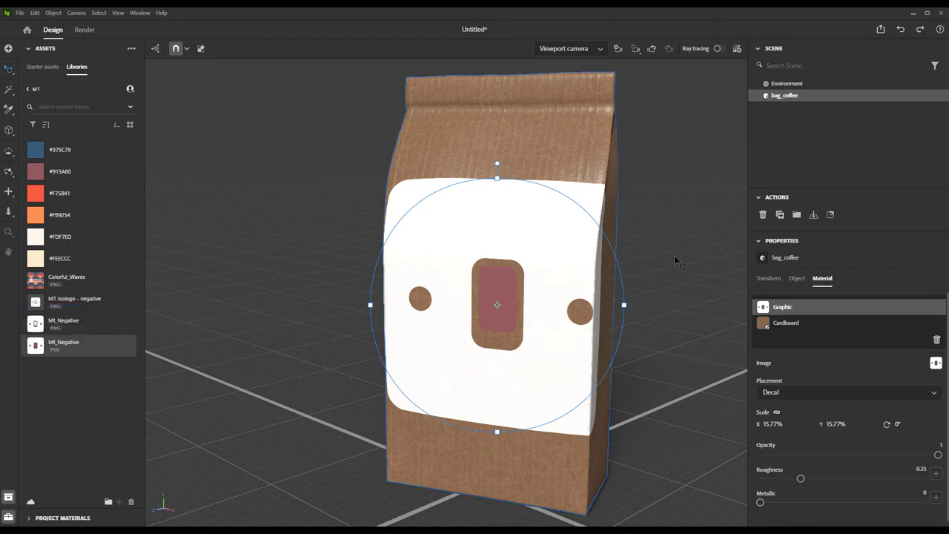
left_click(937, 340)
left_click(340, 182)
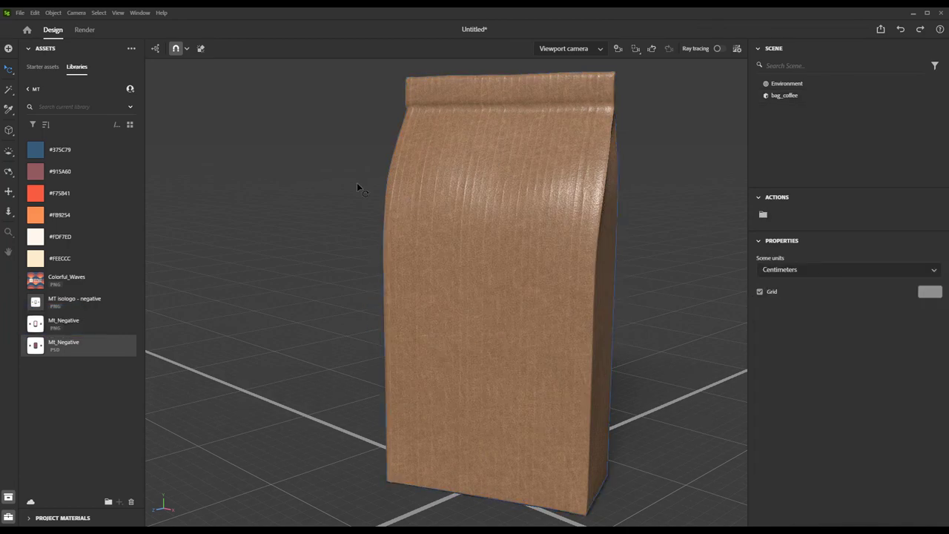
Place the Mt_Negative PNG on the bag and scale it to about 3.37% in the lower right corner of the front face.
left_click_drag(43, 324, 495, 278)
left_click_drag(534, 336, 461, 451)
left_click_drag(523, 284, 610, 259)
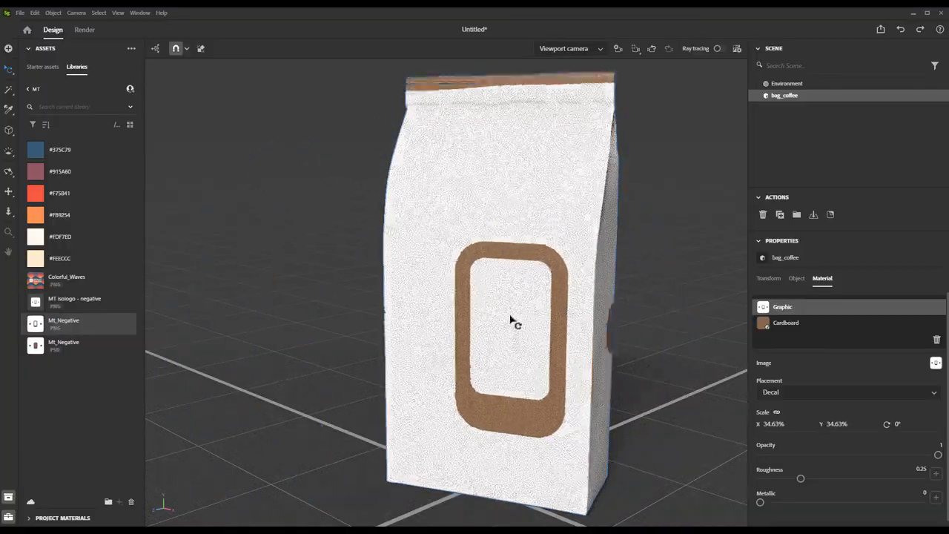
left_click_drag(504, 327, 436, 393)
left_click_drag(606, 232, 564, 209)
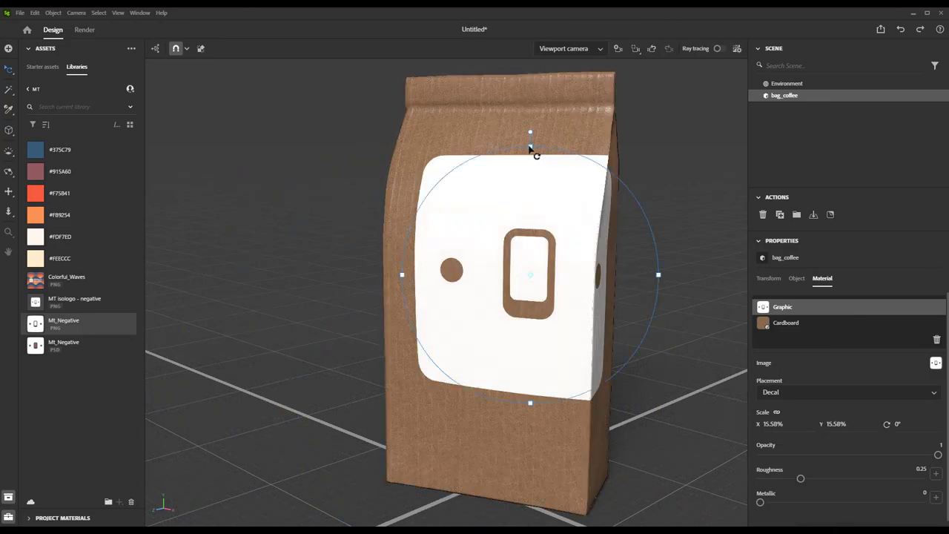
left_click_drag(534, 148, 559, 456)
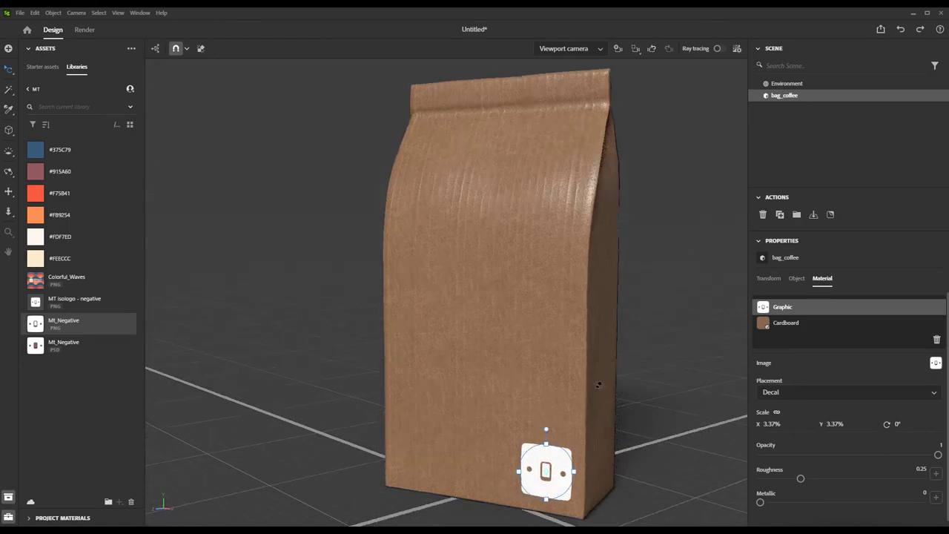
Examine the small logo decal on the cardboard up close and within the whole bag.
scroll(599, 385, "up", 2)
middle_click_drag(591, 391, 519, 258)
scroll(609, 318, "up", 6)
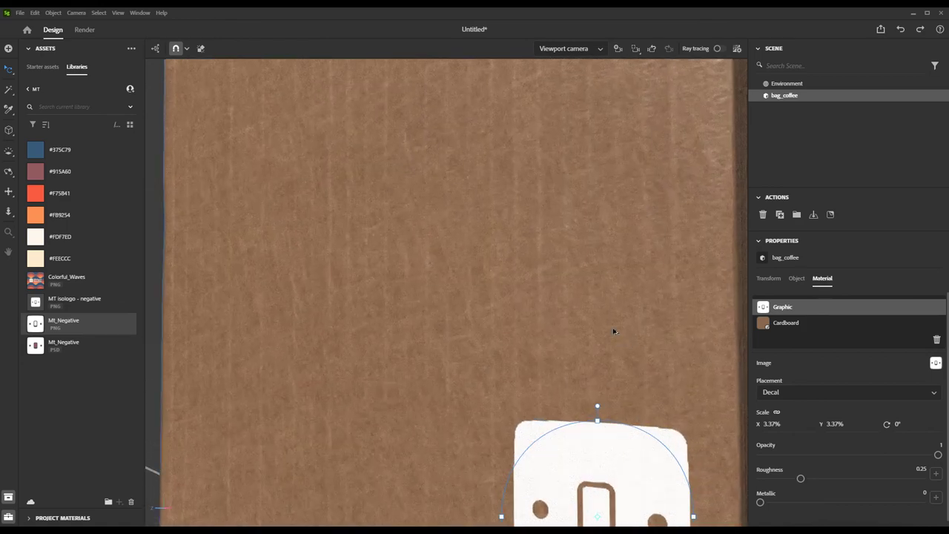
middle_click_drag(609, 317, 549, 307)
scroll(439, 356, "down", 6)
right_click_drag(514, 392, 484, 353)
scroll(477, 333, "up", 2)
middle_click_drag(477, 333, 526, 302)
scroll(504, 312, "up", 2)
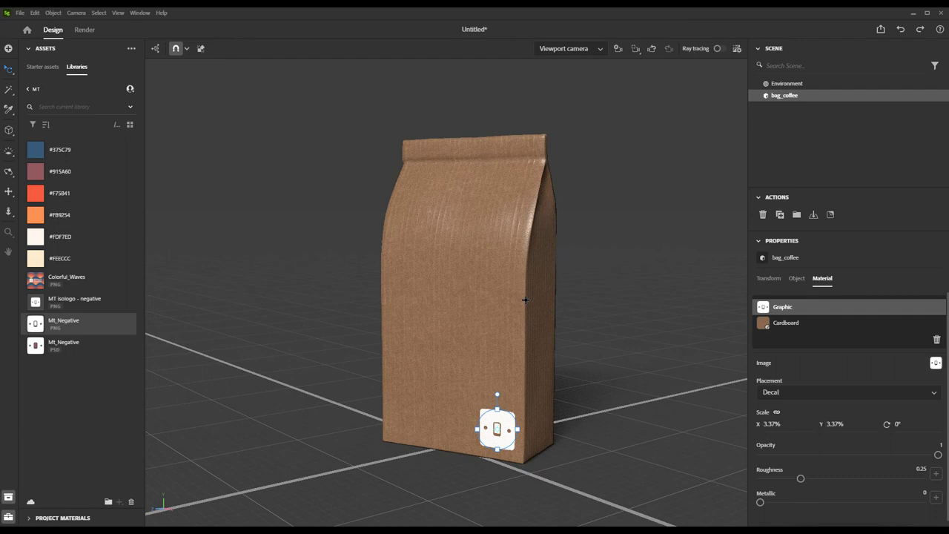
Duplicate the coffee bag twice.
left_click(484, 220)
left_click(34, 12)
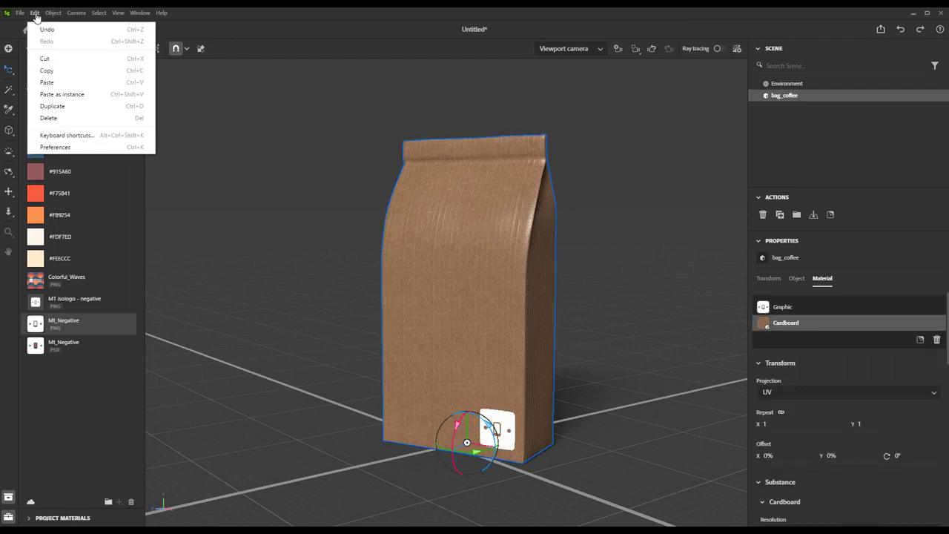
left_click(72, 110)
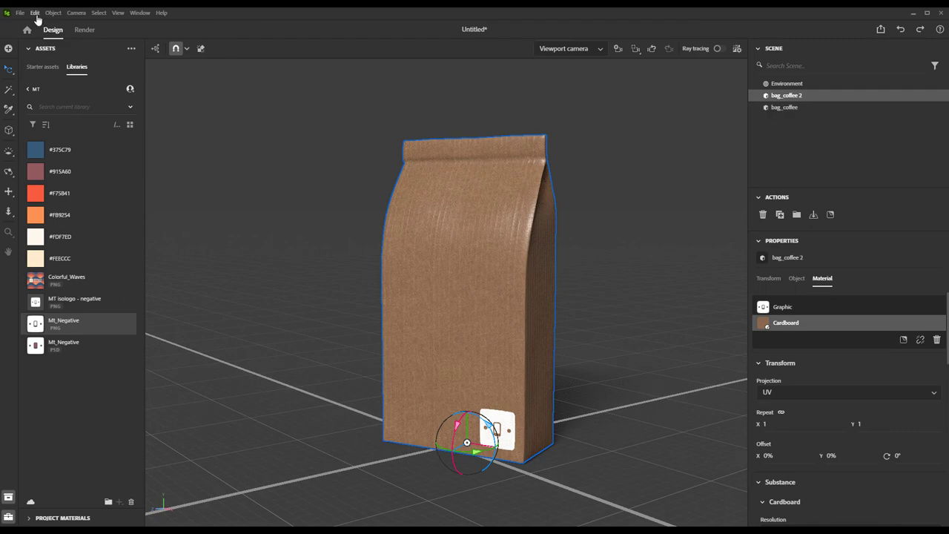
left_click(35, 12)
left_click(57, 107)
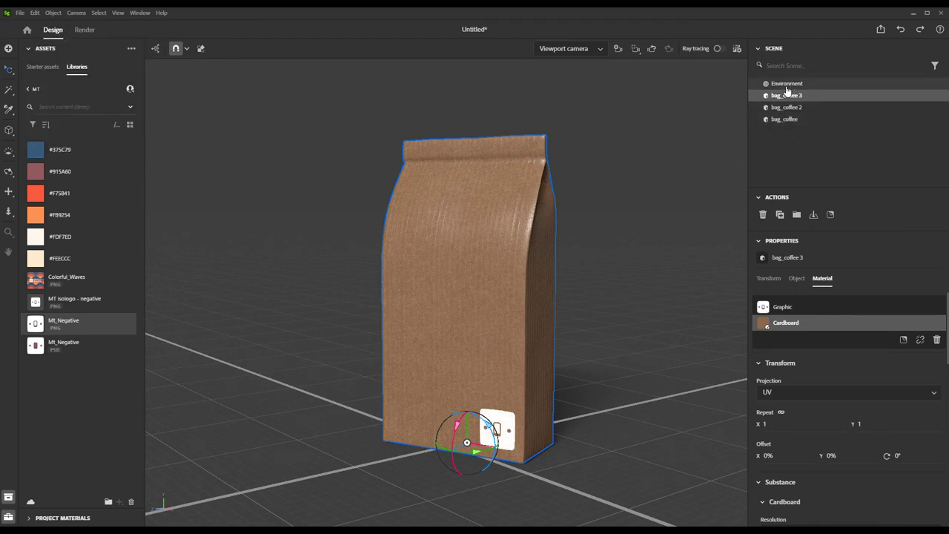
Select all three coffee bags and spread them evenly into a spaced row with the align and distribute tool.
left_click(790, 119, "shift")
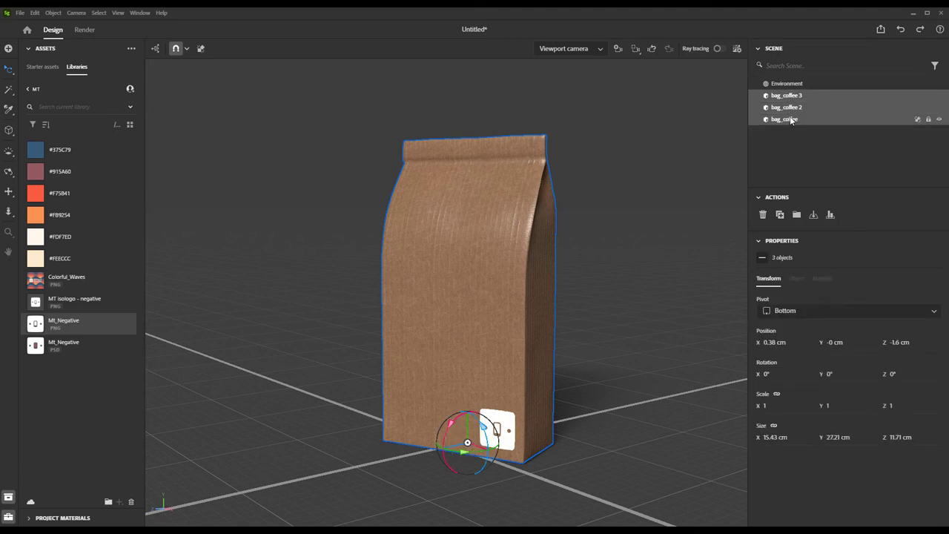
left_click(831, 215)
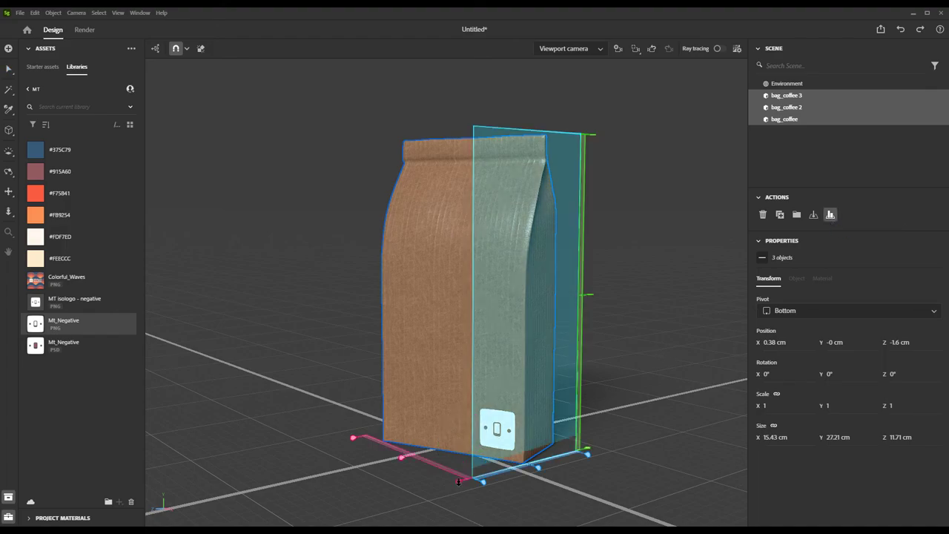
left_click_drag(459, 481, 564, 521)
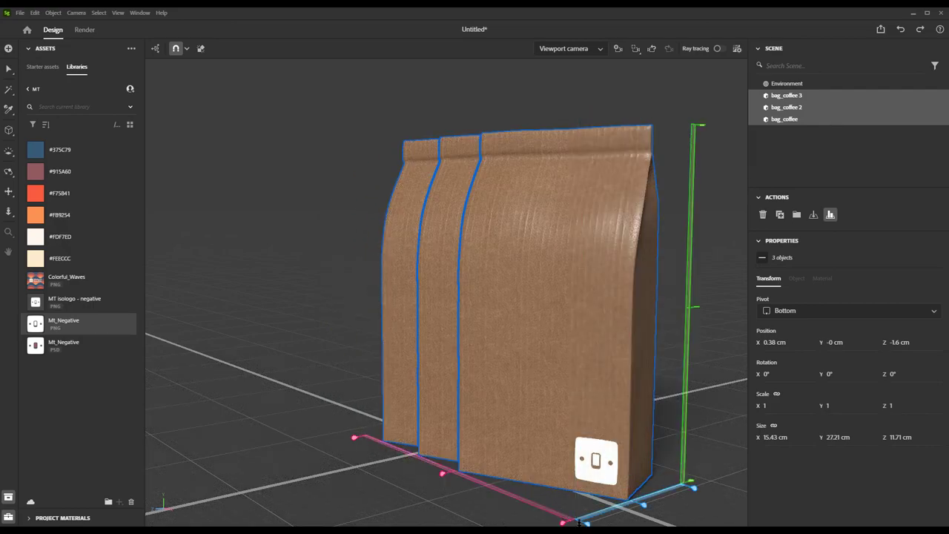
scroll(588, 459, "down", 5)
right_click_drag(557, 457, 486, 507)
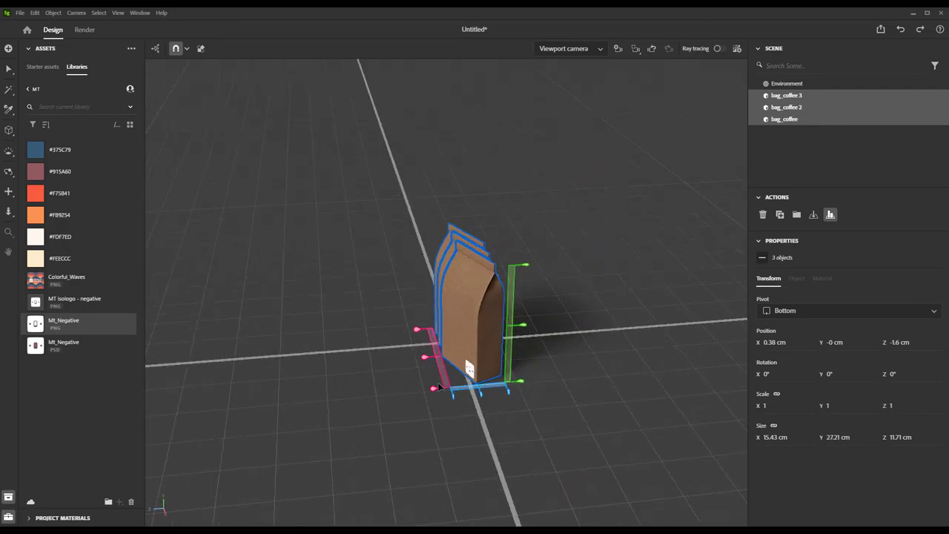
left_click_drag(437, 383, 285, 368)
right_click_drag(297, 368, 508, 387)
scroll(432, 360, "up", 2)
left_click(703, 346)
middle_click_drag(534, 328, 588, 315)
scroll(553, 318, "up", 1)
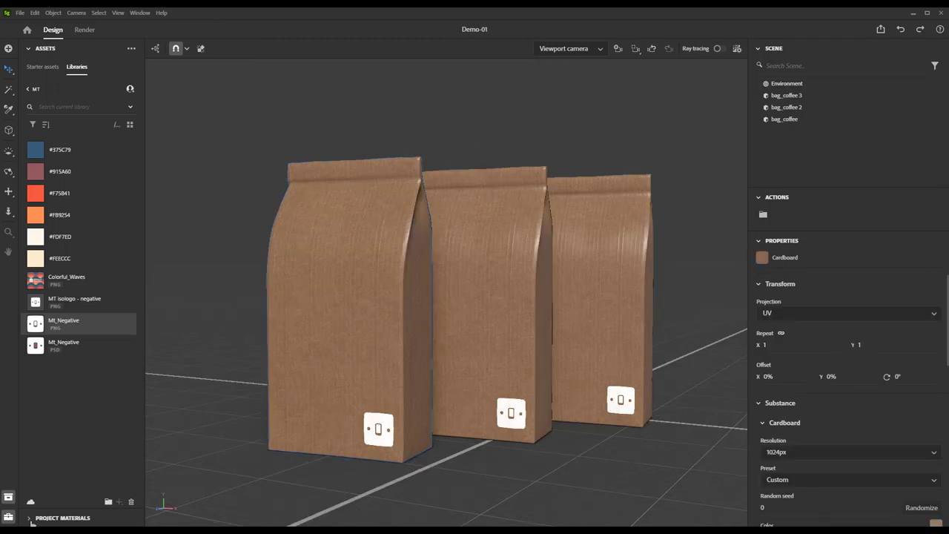
Duplicate the Cardboard project material twice and assign the separate copies to the middle and rear coffee bags.
left_click(29, 518)
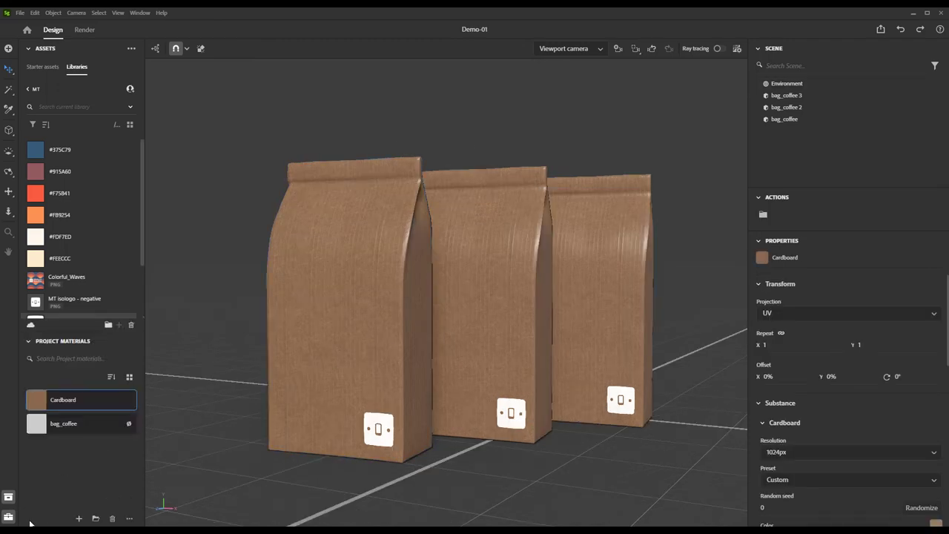
right_click(69, 404)
left_click(111, 470)
right_click(87, 403)
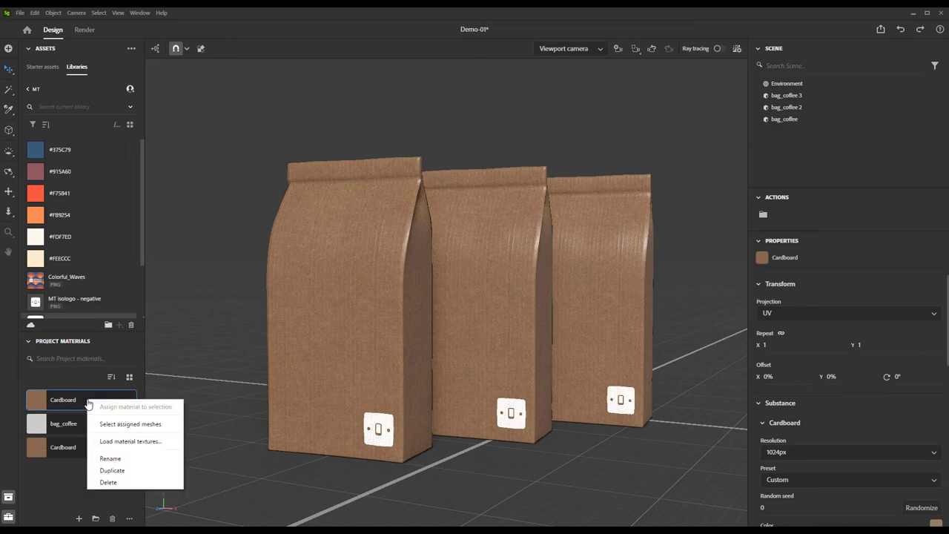
left_click(109, 470)
left_click_drag(106, 449, 498, 319)
left_click(594, 329)
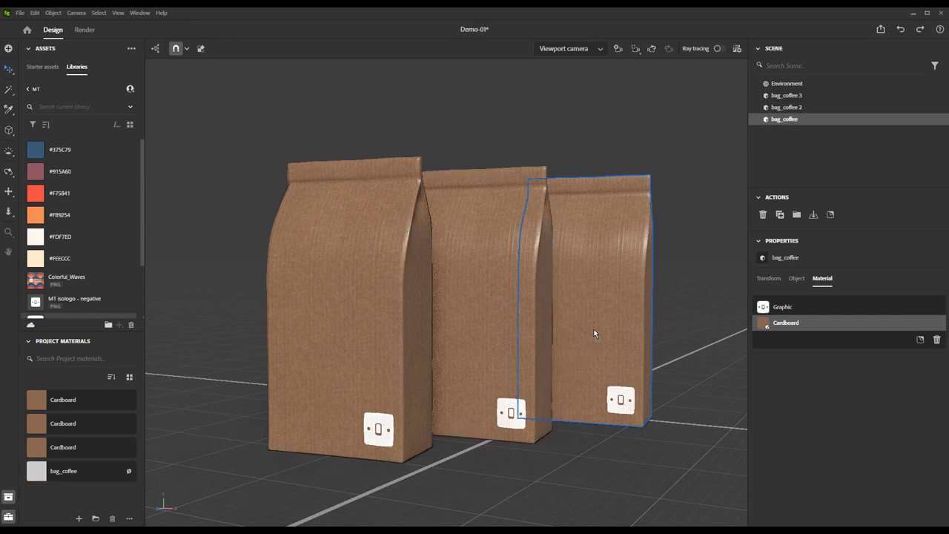
Set the middle bag's cardboard color to the library swatch #915A60.
left_click(454, 318)
scroll(823, 442, "down", 5)
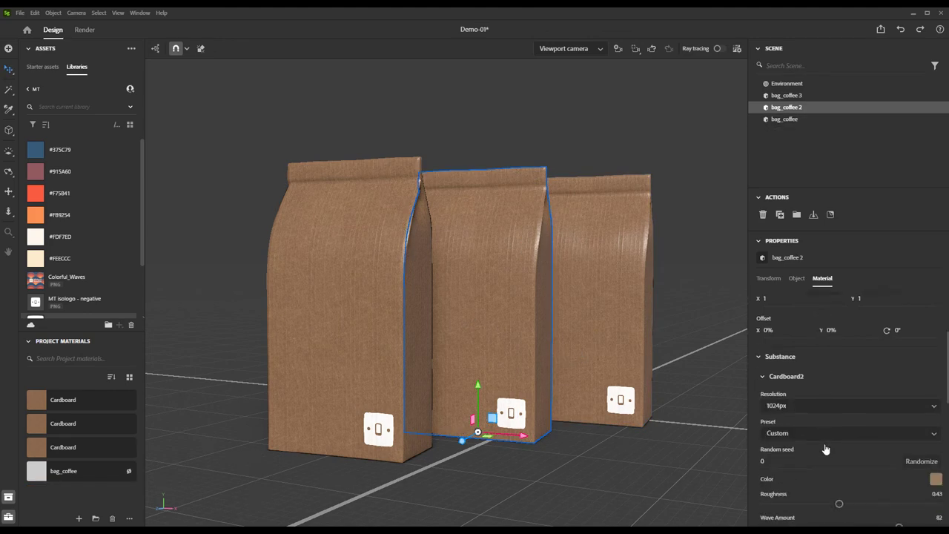
left_click_drag(45, 172, 937, 407)
Set the rear bag's cardboard color to the library swatch #375C79.
left_click(625, 315)
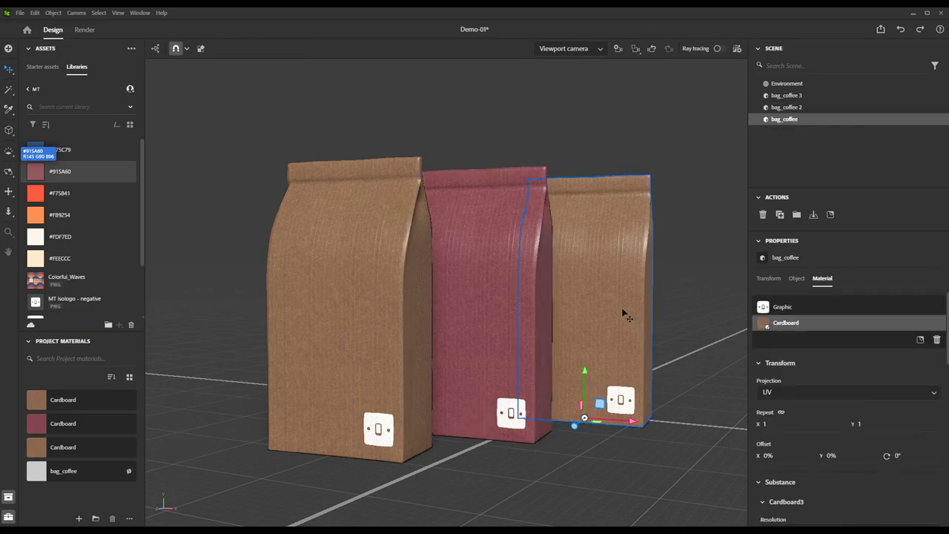
scroll(885, 412, "down", 5)
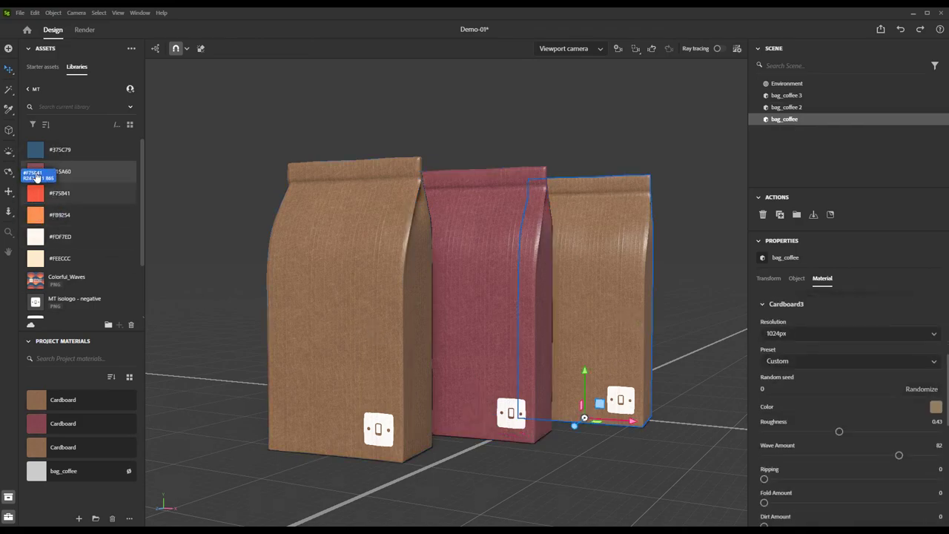
left_click_drag(36, 149, 938, 409)
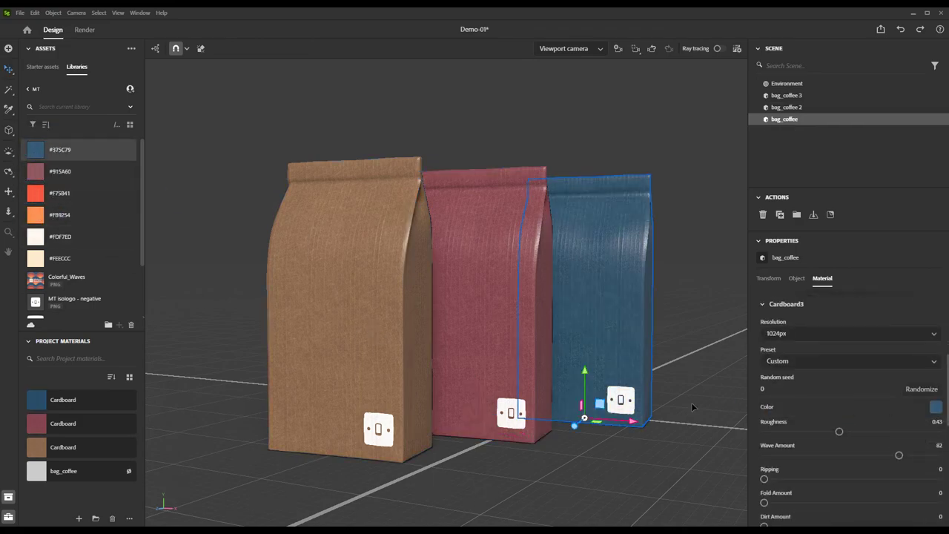
Set the middle bag's cardboard color to the library swatch #F75B41.
left_click(478, 327)
scroll(893, 406, "down", 5)
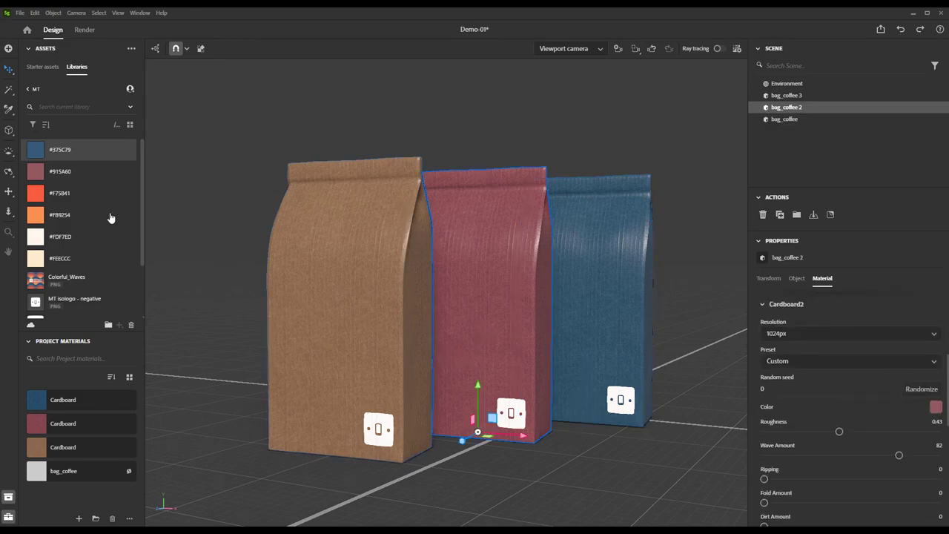
left_click_drag(104, 193, 936, 409)
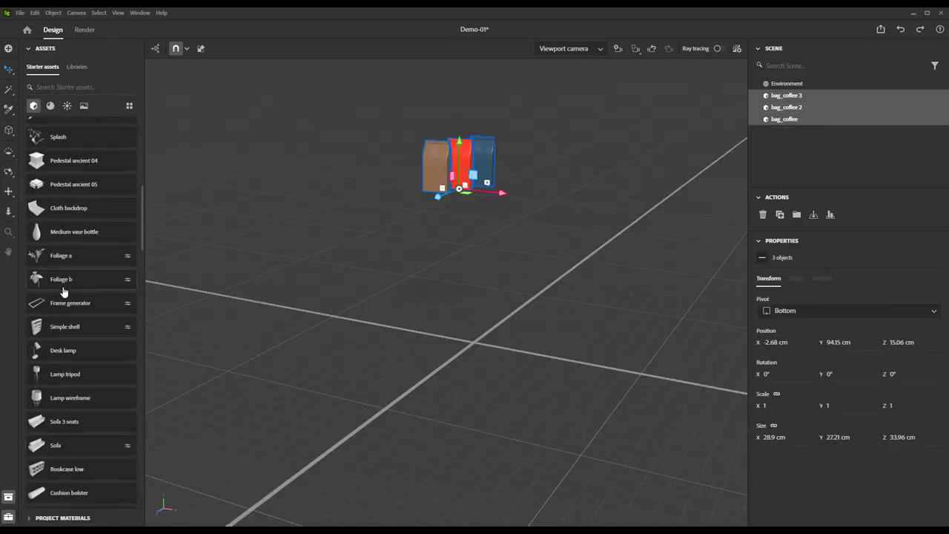
Search the starter assets for "table", add the Table on trestle model, and lower all three coffee bags onto it.
type("table")
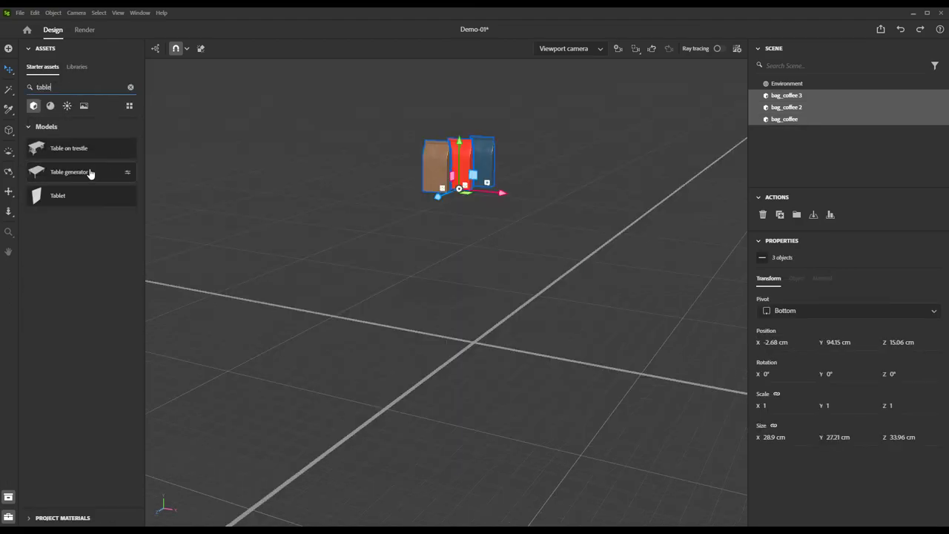
left_click(81, 151)
left_click(441, 152)
left_click(482, 152, "shift")
left_click(462, 152, "shift")
left_click_drag(460, 141, 460, 172)
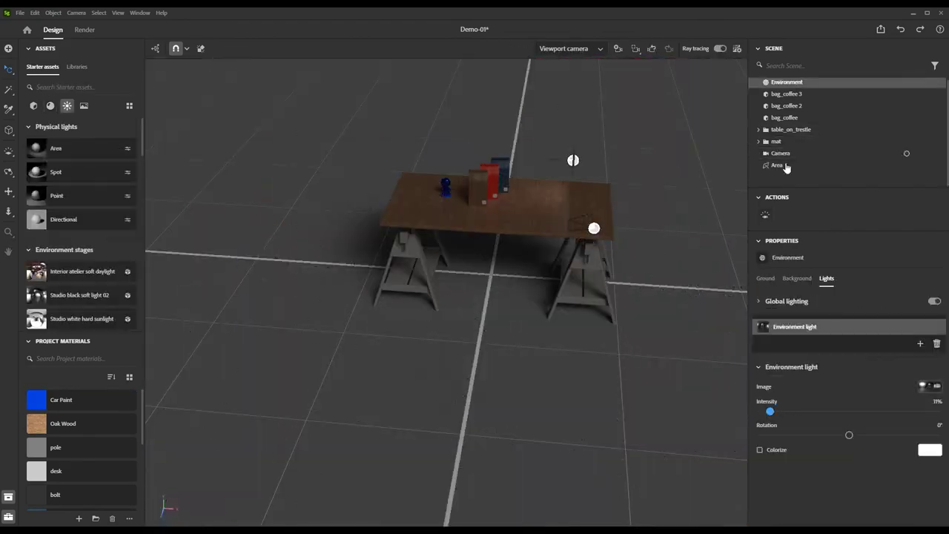
Raise the exposure of the Area light above the table to about 12.9.
left_click(785, 165)
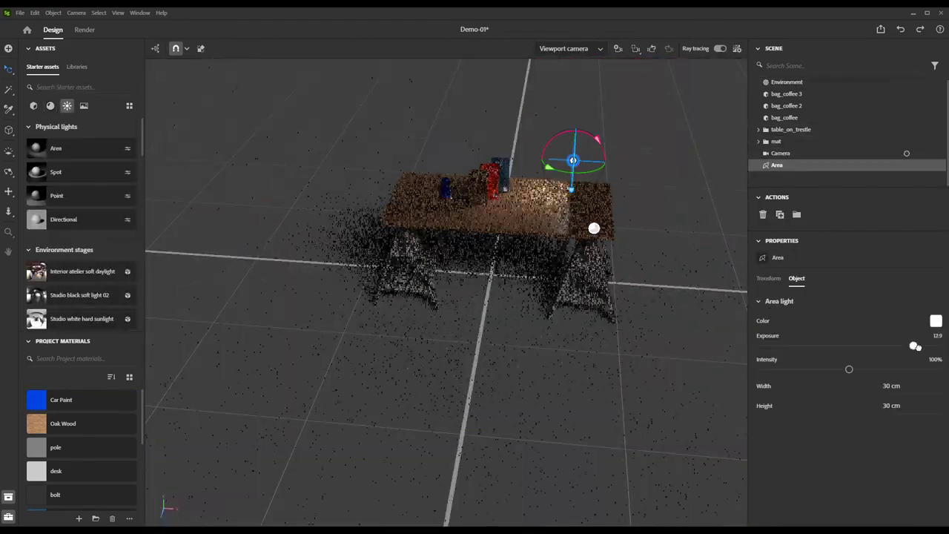
left_click_drag(919, 342, 934, 319)
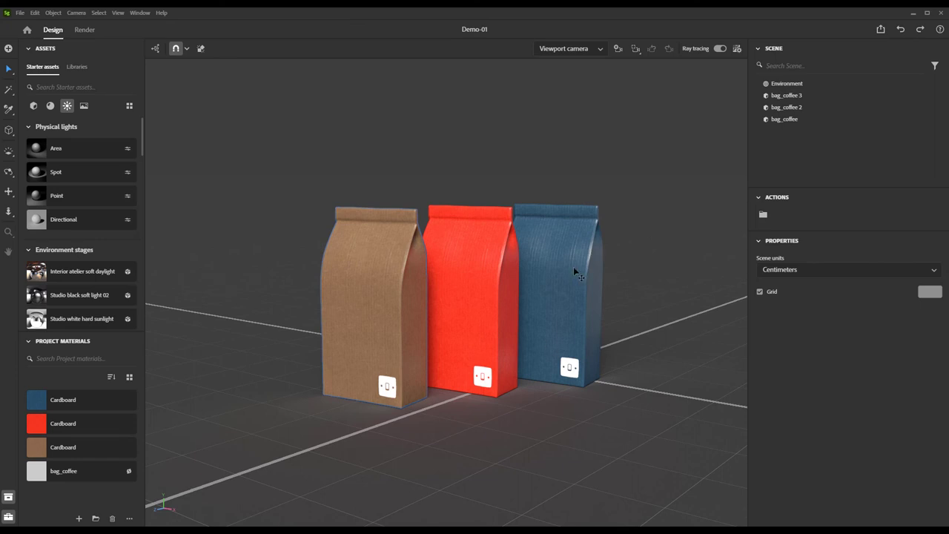
Add a camera from the current view and load the kitchen photo with the wooden tabletop as its background.
left_click(618, 50)
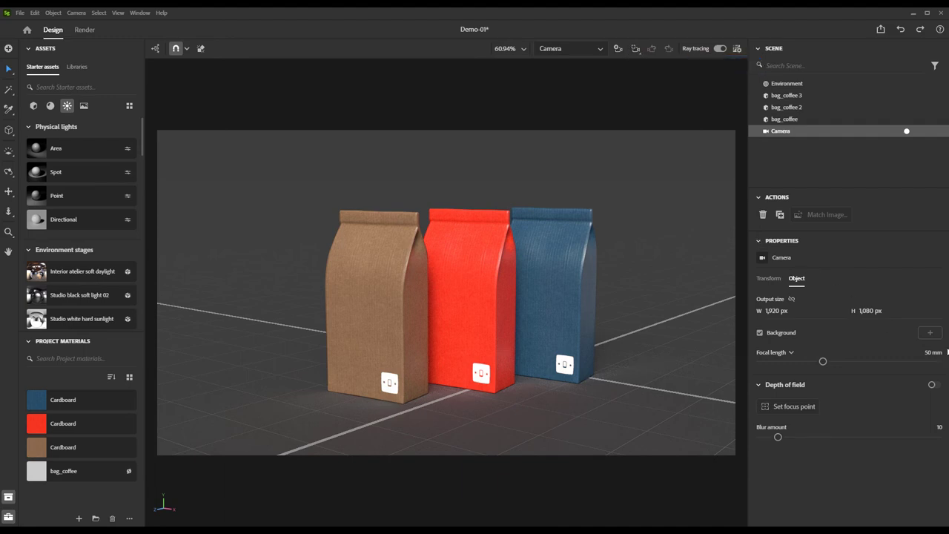
left_click(937, 335)
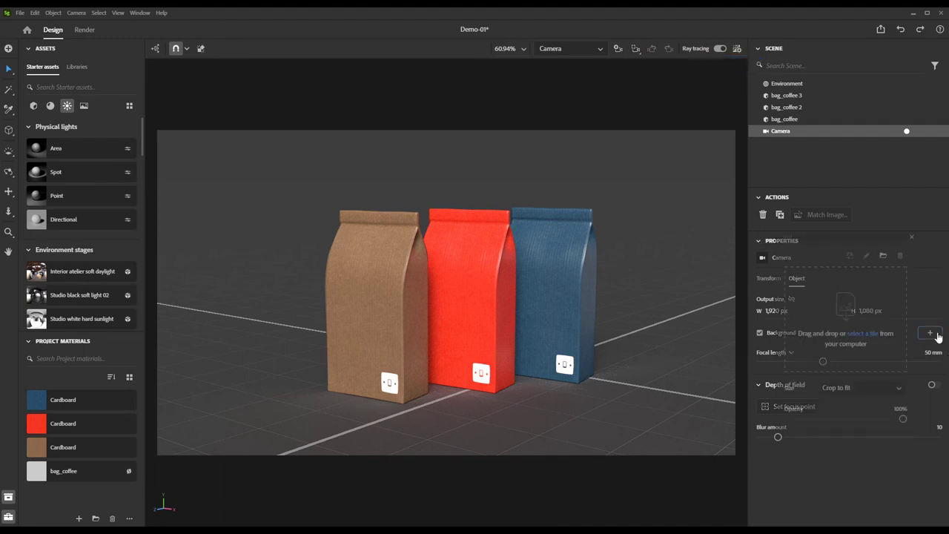
left_click(869, 339)
double_click(424, 94)
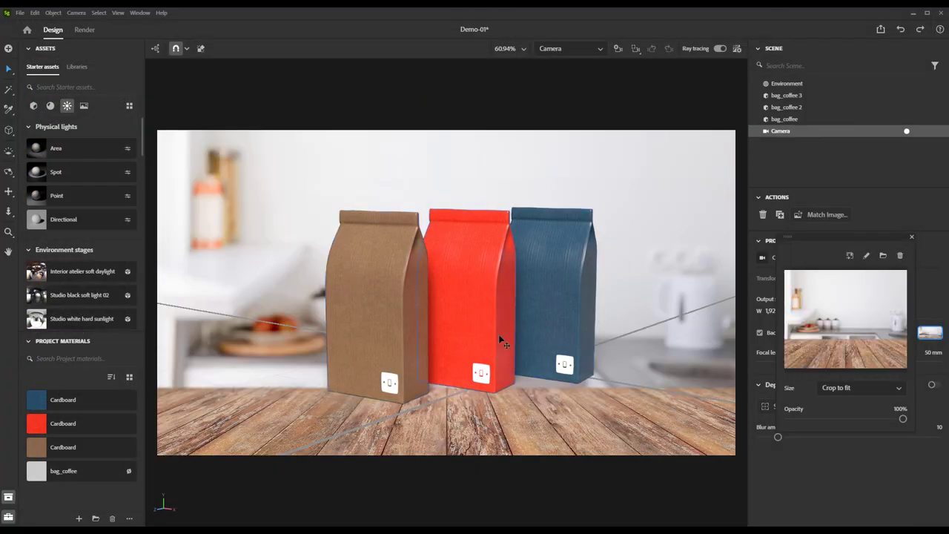
left_click(929, 202)
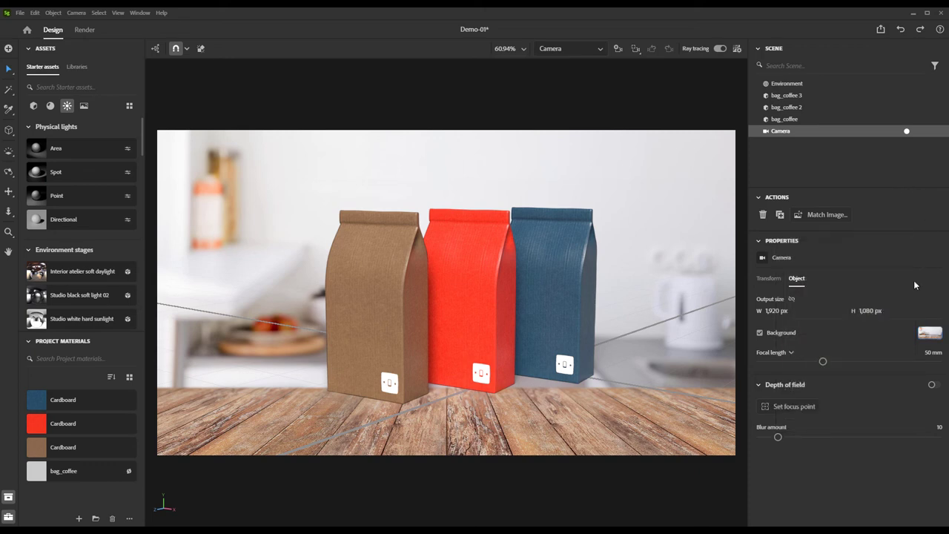
Match the camera to the background using image aspect ratio, multiple lights and camera perspective, and hide the grid.
left_click(820, 216)
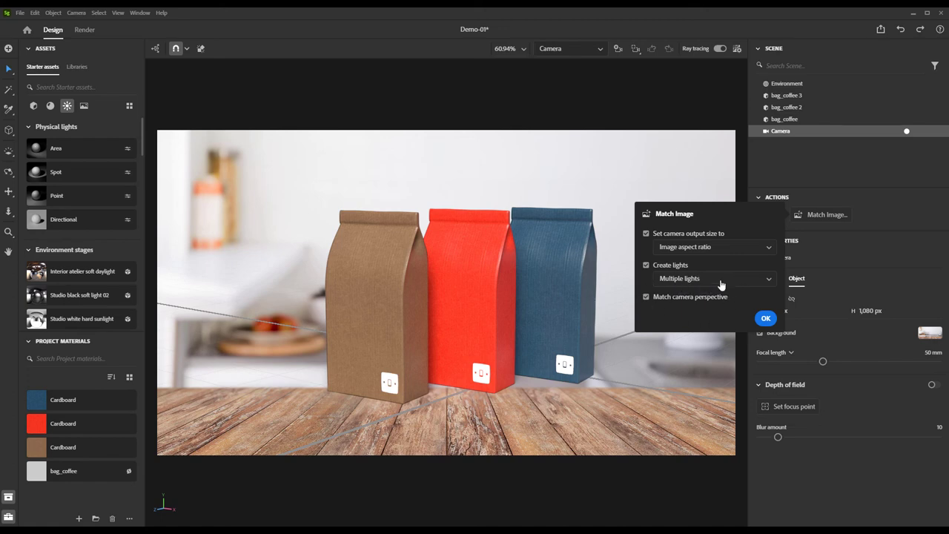
left_click(765, 320)
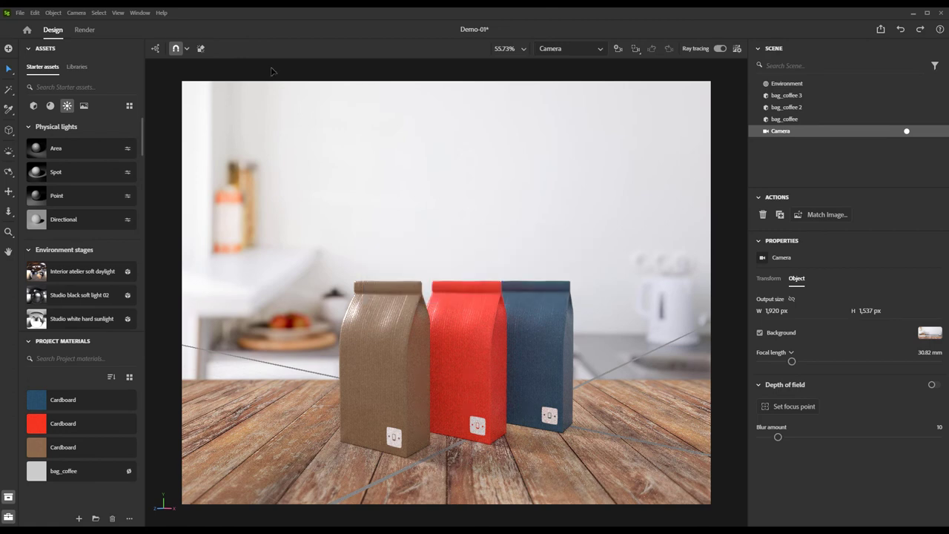
left_click(118, 12)
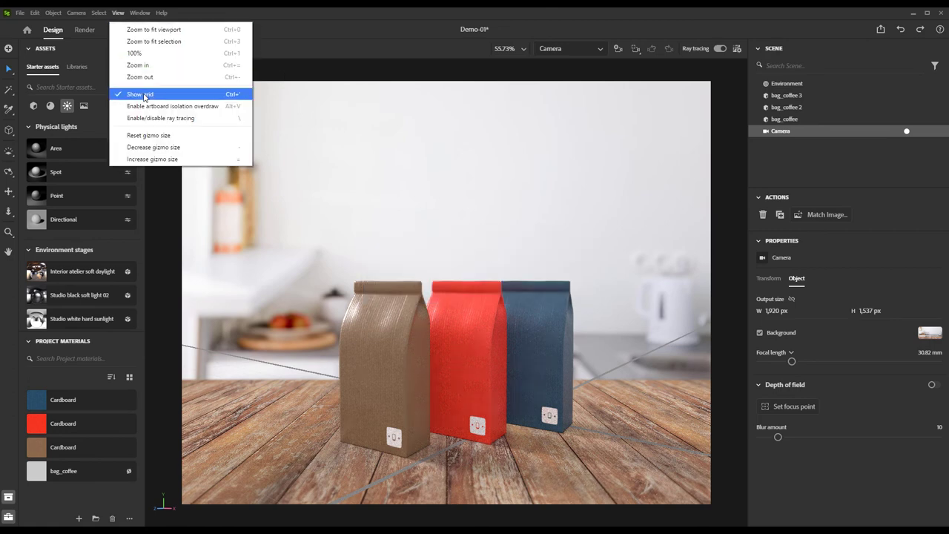
left_click(145, 95)
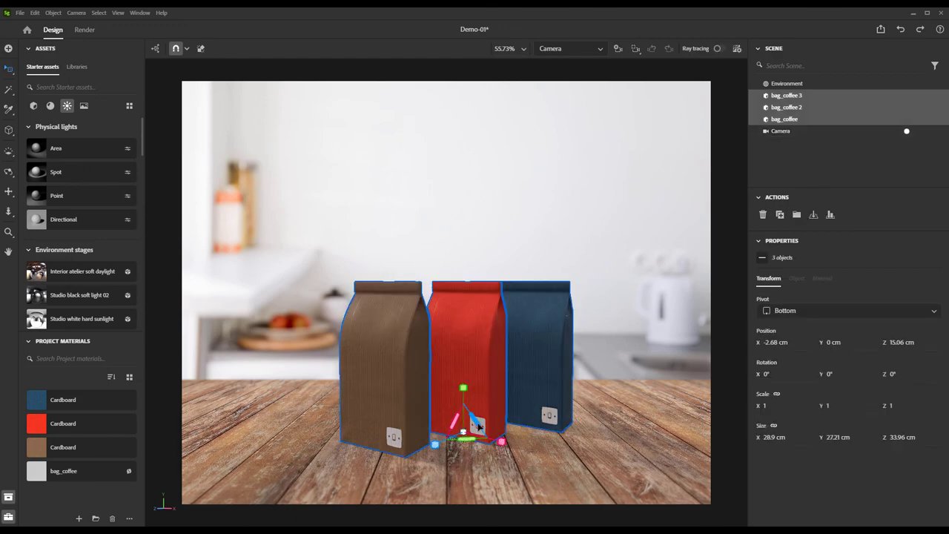
Scale the three coffee bags together to about 1.49 and turn ray tracing back on.
left_click_drag(470, 421, 513, 415)
left_click(718, 48)
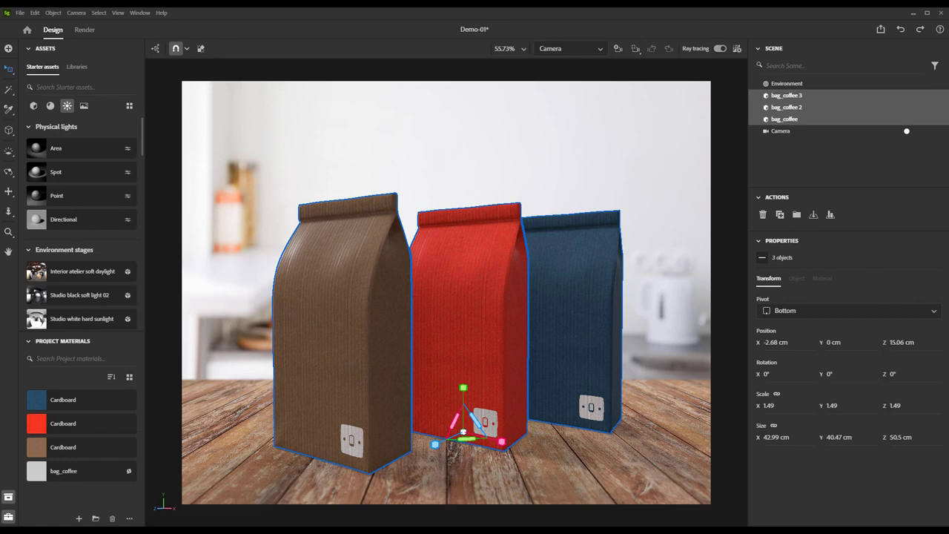
left_click(671, 415)
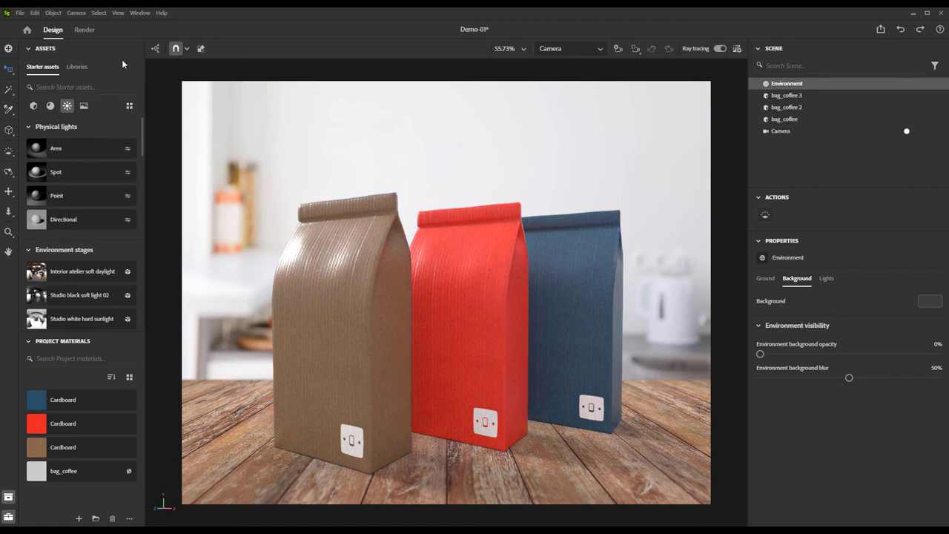
Render the Camera view as a 16-bit PSD named Demo-01 and open the result in Photoshop.
left_click(83, 30)
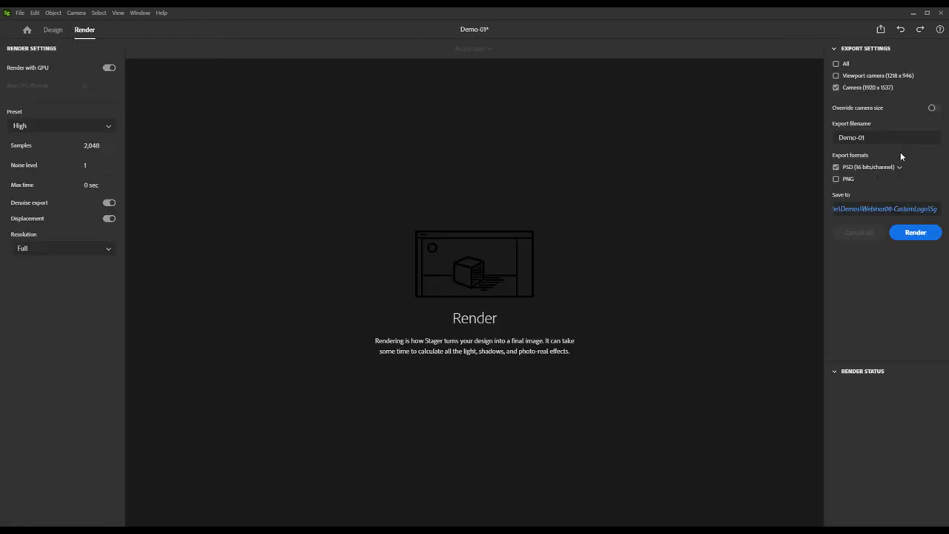
left_click(836, 167)
left_click(836, 167)
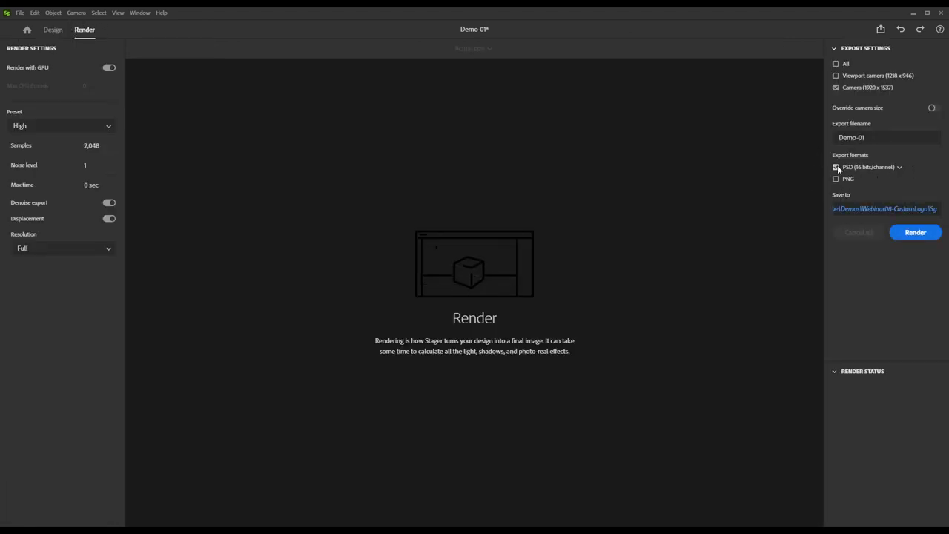
left_click(921, 238)
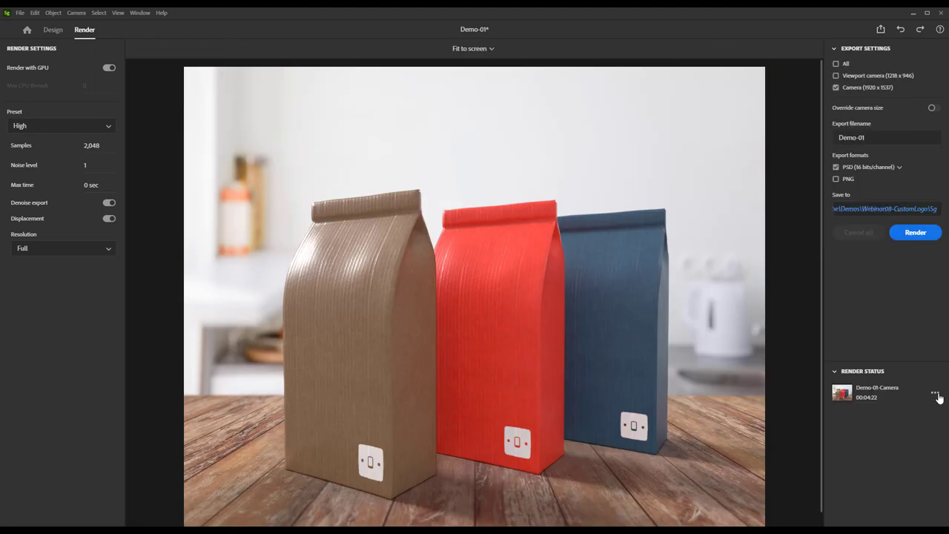
left_click(936, 394)
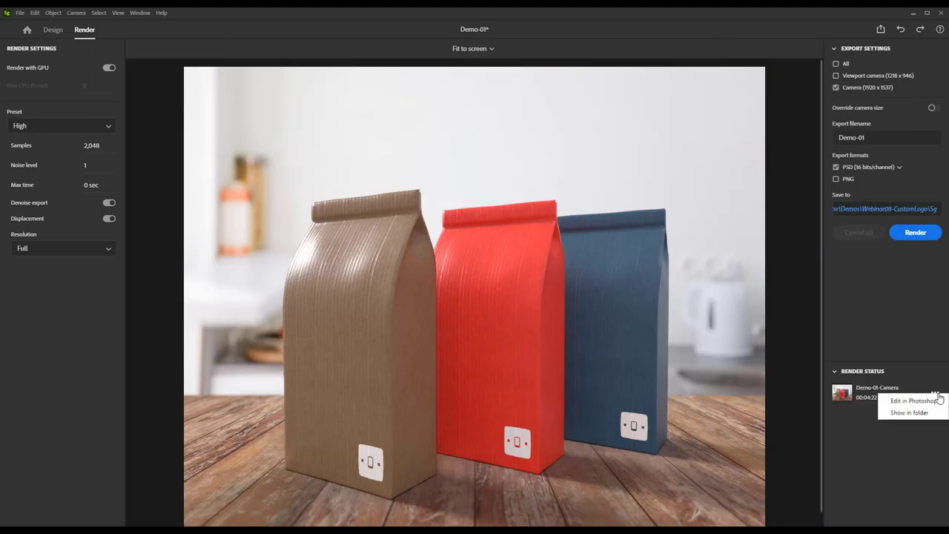
left_click(925, 401)
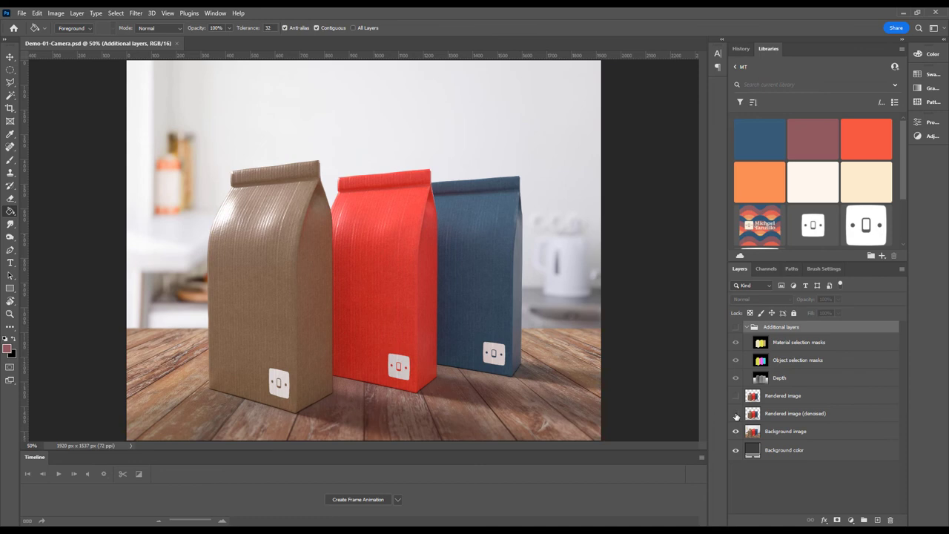
Inspect the separation between the denoised render and the background image by toggling the visibility of both layers.
left_click(734, 416)
left_click(734, 433)
left_click(735, 420)
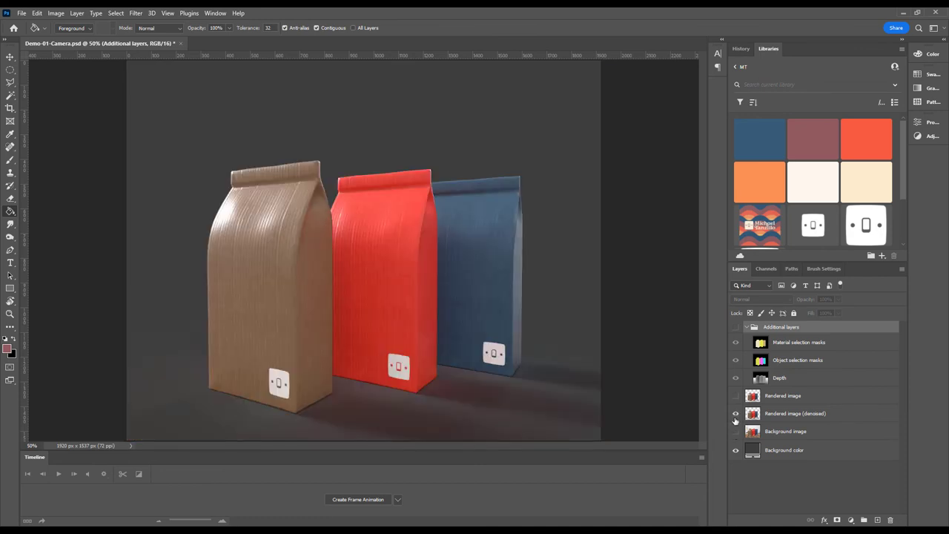
left_click(736, 431)
Show the Additional layers group and select the middle bag on the Material selection masks layer with the Magic Wand.
left_click(735, 327)
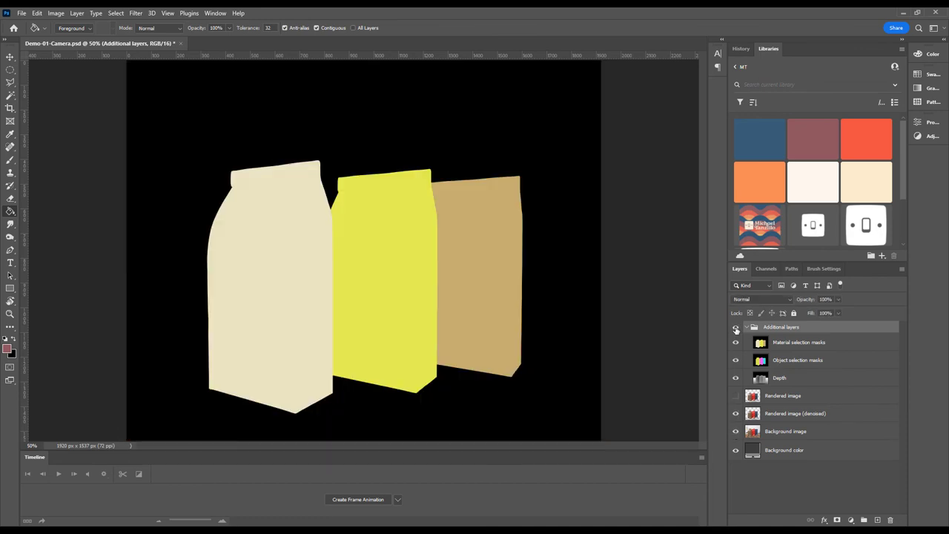
left_click(10, 95)
left_click(798, 341)
left_click(381, 264)
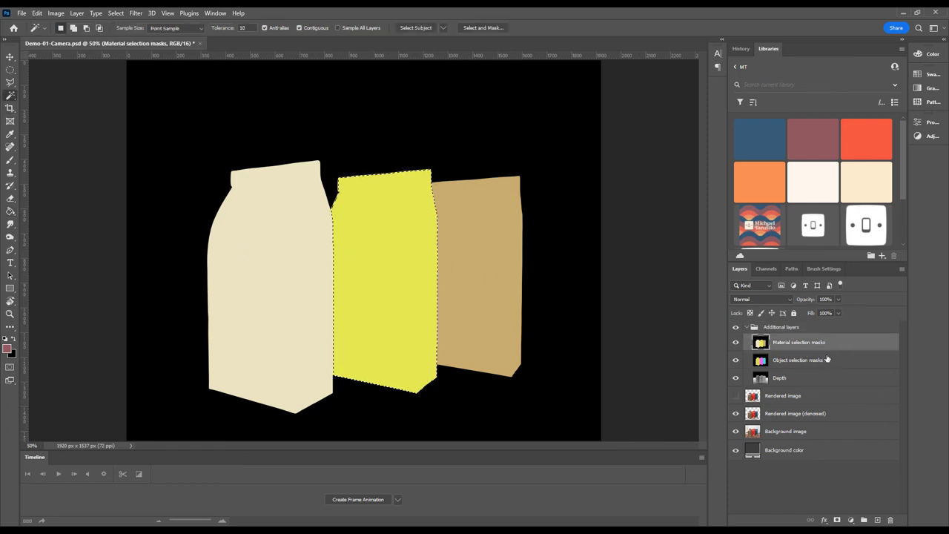
Hide the Additional layers group and reduce the selected bag's saturation to about -36 on the Rendered image (denoised) layer.
left_click(736, 327)
left_click(779, 414)
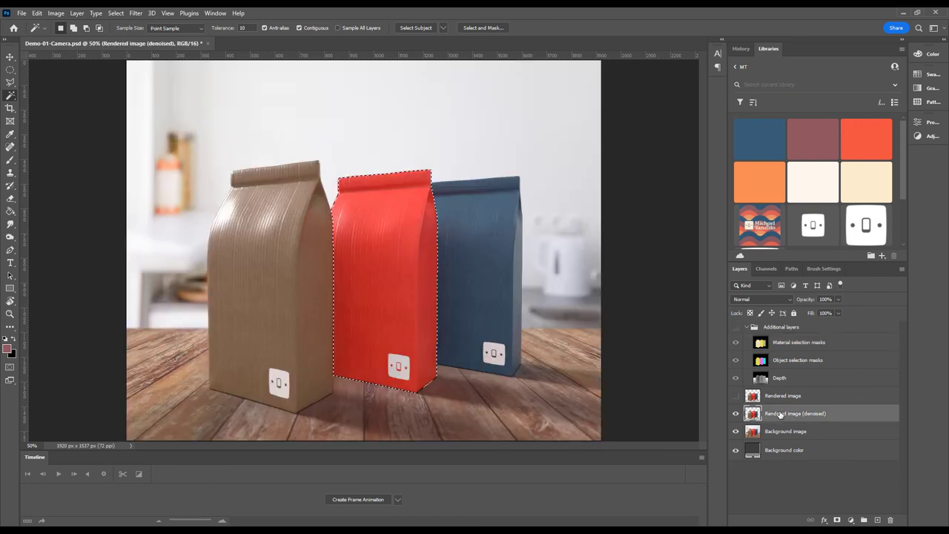
key("ctrl+u")
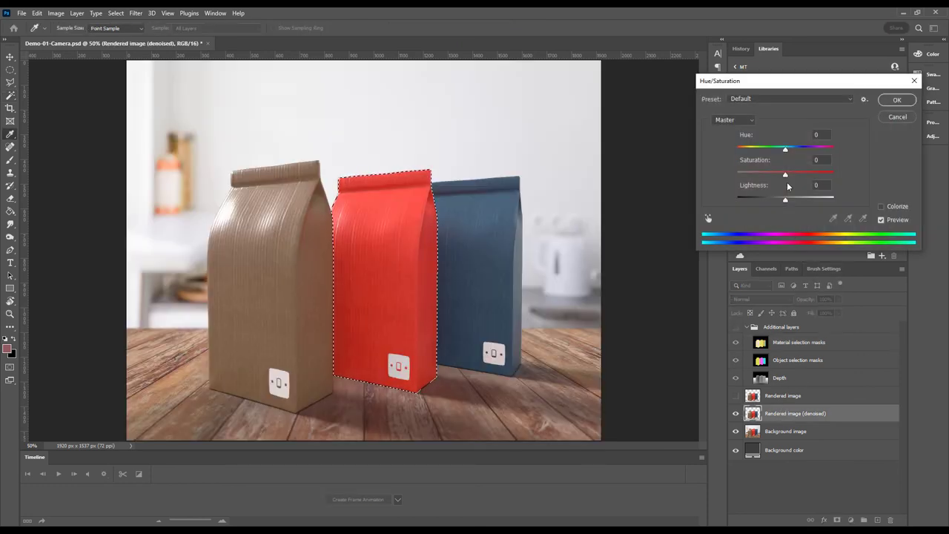
left_click_drag(788, 177, 777, 175)
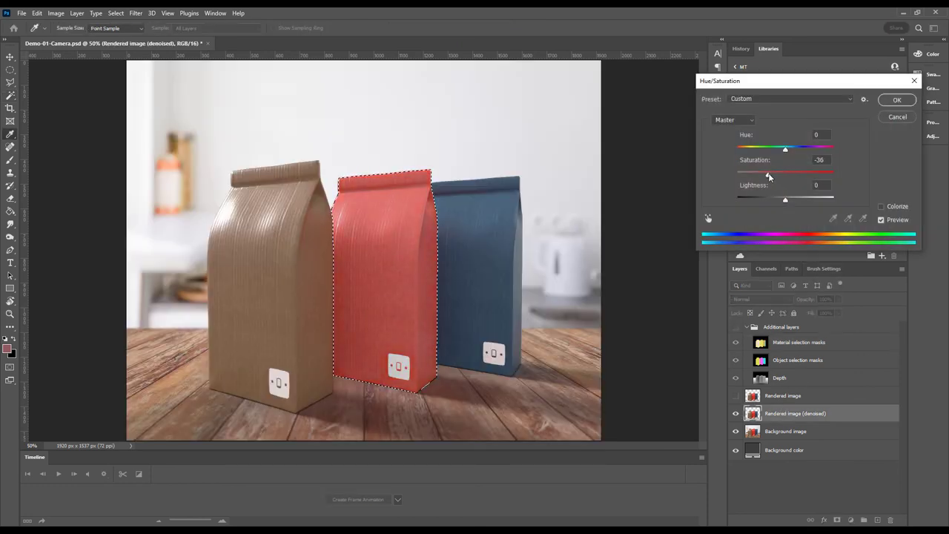
left_click_drag(767, 175, 769, 175)
left_click(897, 100)
key("m")
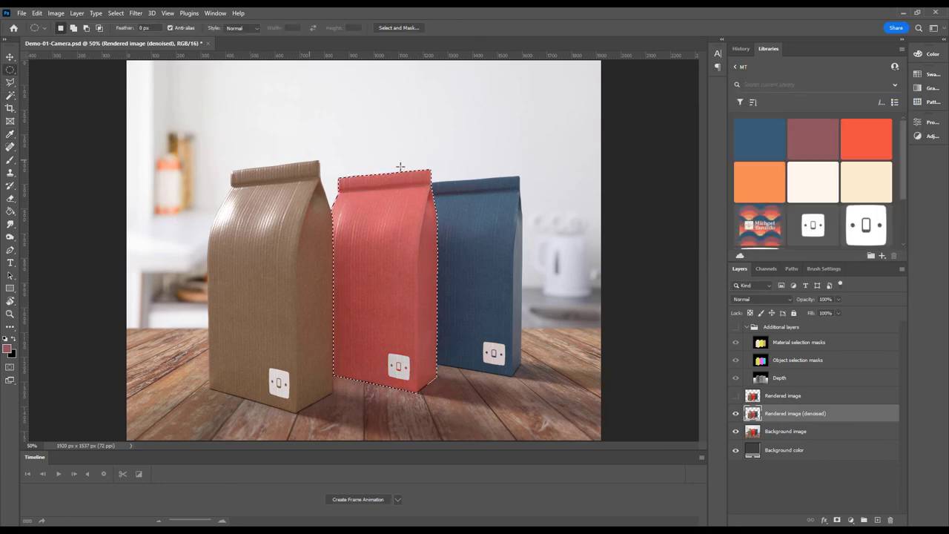
Clear the selection around the middle bag and save the retouched Demo-01-Camera document.
key("ctrl+d")
key("ctrl+s")
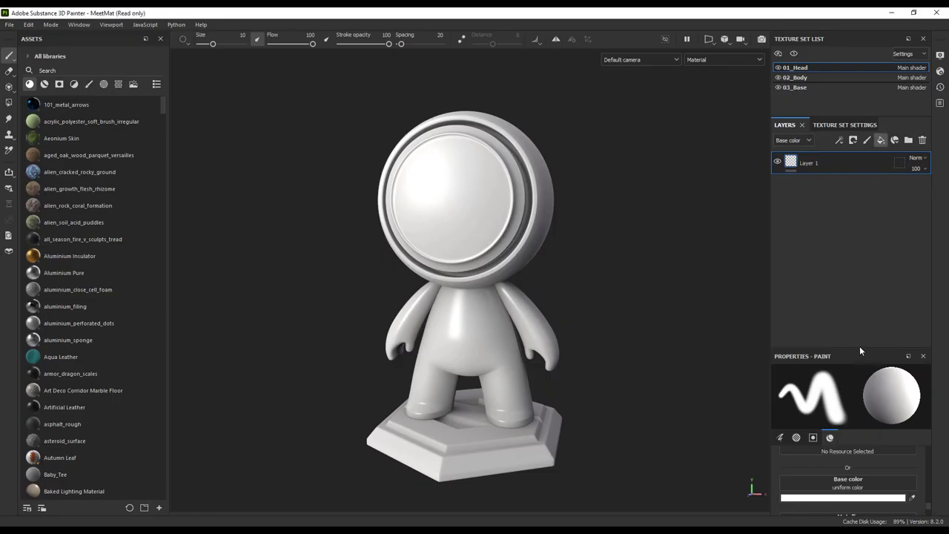
In Substance 3D Painter, add a fill layer to MeetMat's 01_Head with a red base color and minimum roughness.
key("ctrl+shift+f")
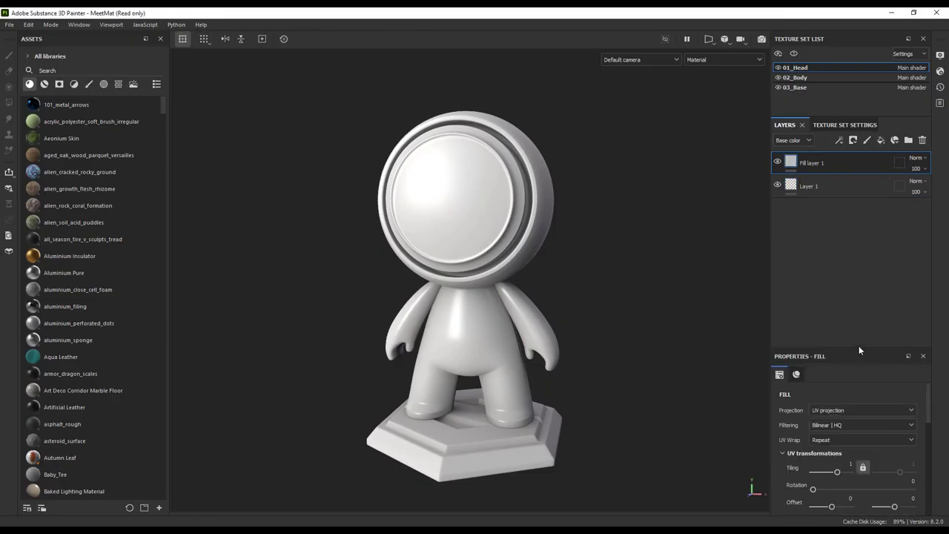
left_click_drag(859, 346, 864, 215)
scroll(843, 417, "down", 3)
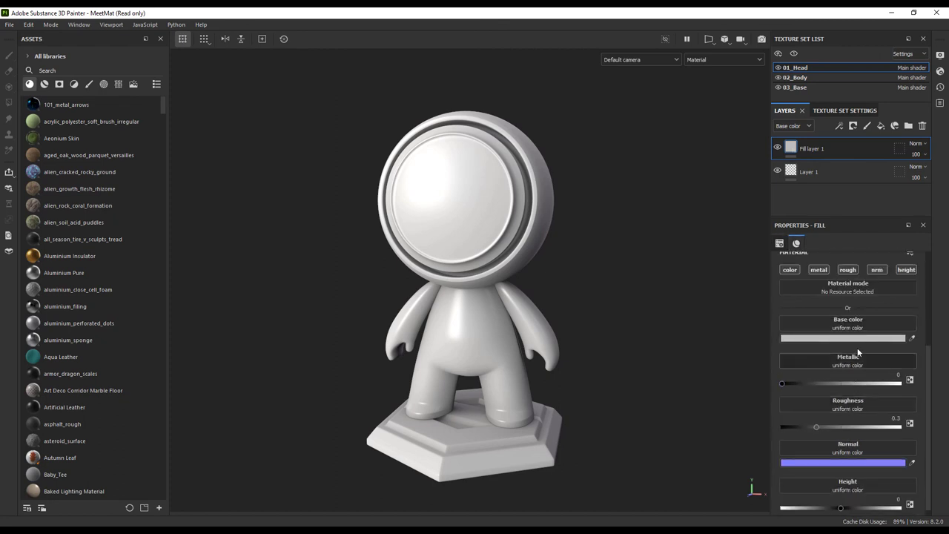
left_click(858, 343)
left_click_drag(804, 384, 824, 378)
left_click(871, 307)
left_click(852, 335)
left_click_drag(816, 427, 781, 427)
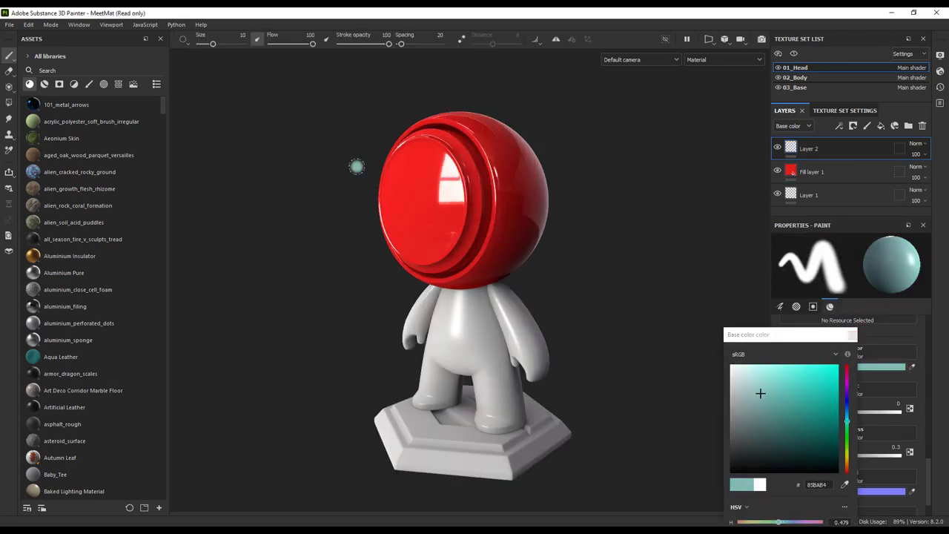
Try a teal 85BAB4 paint stroke across the head on Layer 2 and undo it.
mouse_move(426, 192)
left_mouse_down()
mouse_move(405, 205)
mouse_move(595, 222)
mouse_move(563, 249)
left_mouse_up()
key("ctrl+z")
left_click(852, 334)
Search the material assets for rust, apply Rust Coarse to the head, and give its layer a black mask.
type("rust")
left_click_drag(59, 205, 451, 154)
scroll(451, 154, "up", 3)
left_click(852, 125)
left_click(879, 151)
Add a Metal Edge Wear generator to the Rust Coarse mask with wear level 0.94, adjusting its triplanar settings and grunge amount.
left_click(838, 125)
left_click(867, 140)
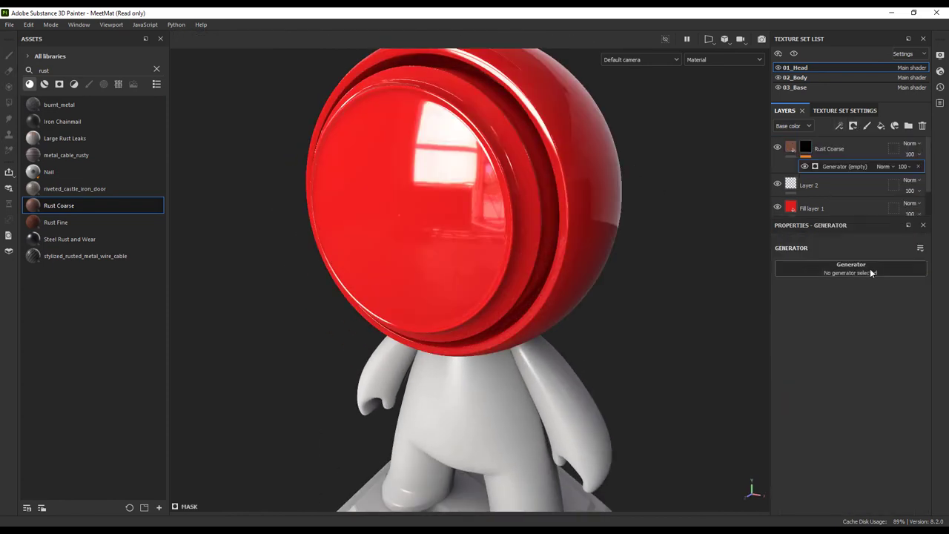
left_click(847, 268)
left_click(899, 356)
left_click_drag(842, 347, 909, 354)
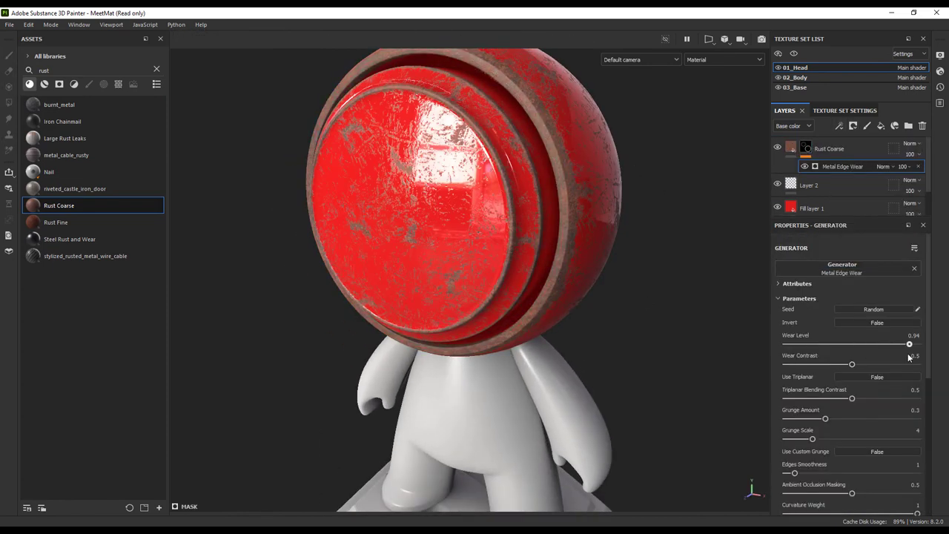
left_click_drag(852, 398, 878, 398)
left_click(871, 376)
mouse_move(825, 419)
left_mouse_down()
mouse_move(868, 419)
mouse_move(818, 417)
left_mouse_up()
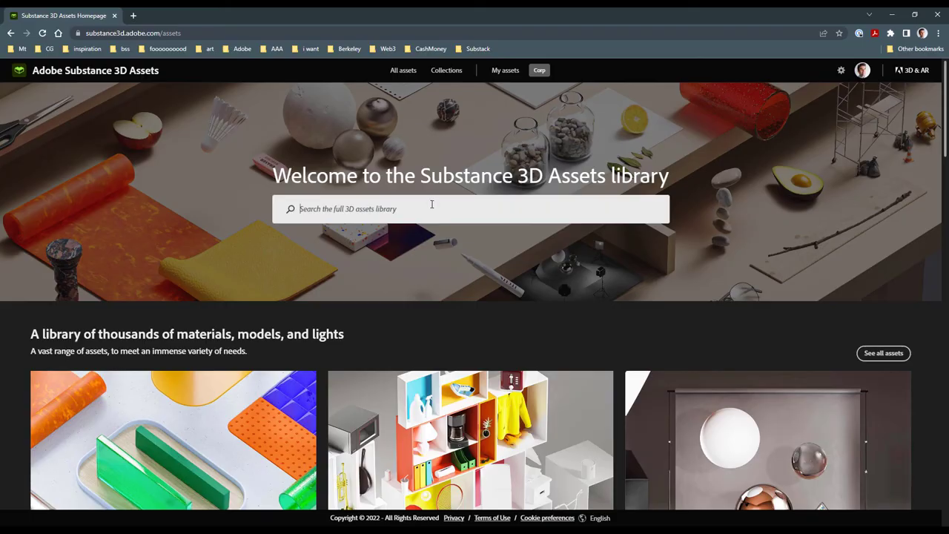
In the Substance 3D Assets website, search for coffee cup and open the Crockery Cup model.
type("coffee cup")
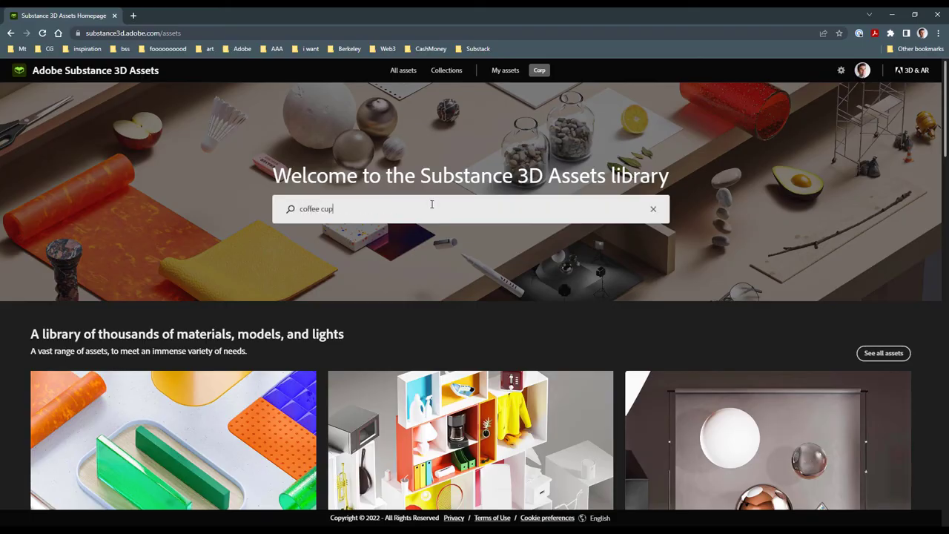
key("Return")
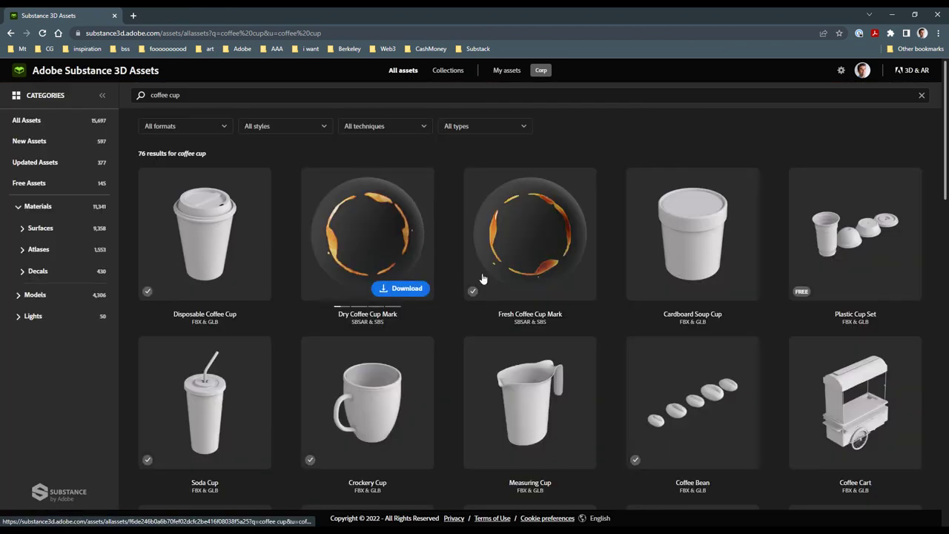
left_click(382, 409)
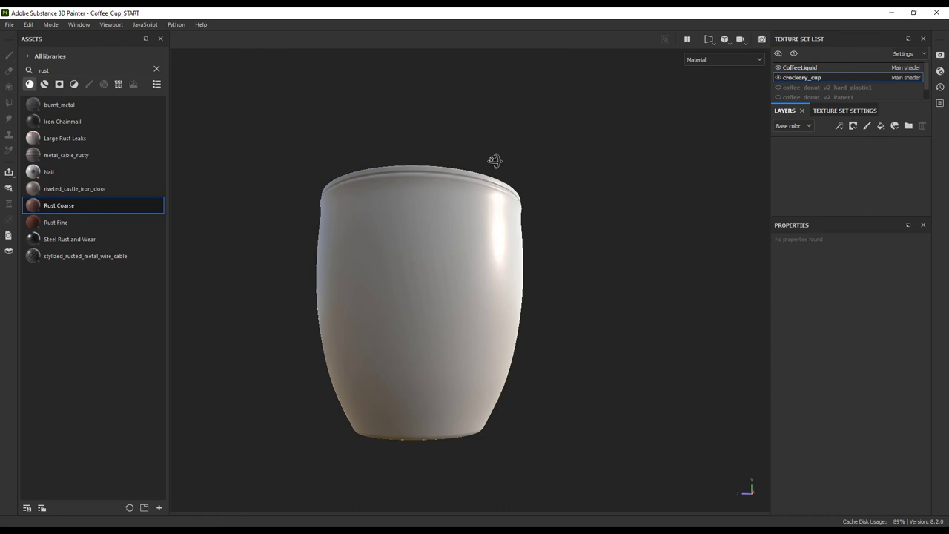
In Substance 3D Painter's Coffee_Cup_START project, search the materials for ceramic and apply ceramic_porcelain to the crockery_cup mug.
mouse_move(494, 159)
left_mouse_down("alt")
mouse_move(714, 192)
mouse_move(321, 215)
mouse_move(501, 220)
mouse_move(760, 187)
mouse_move(581, 245)
mouse_move(583, 210)
mouse_move(660, 217)
mouse_move(541, 201)
mouse_move(455, 225)
mouse_move(593, 212)
mouse_move(331, 219)
mouse_move(462, 224)
mouse_move(521, 214)
mouse_move(532, 224)
left_mouse_up("alt")
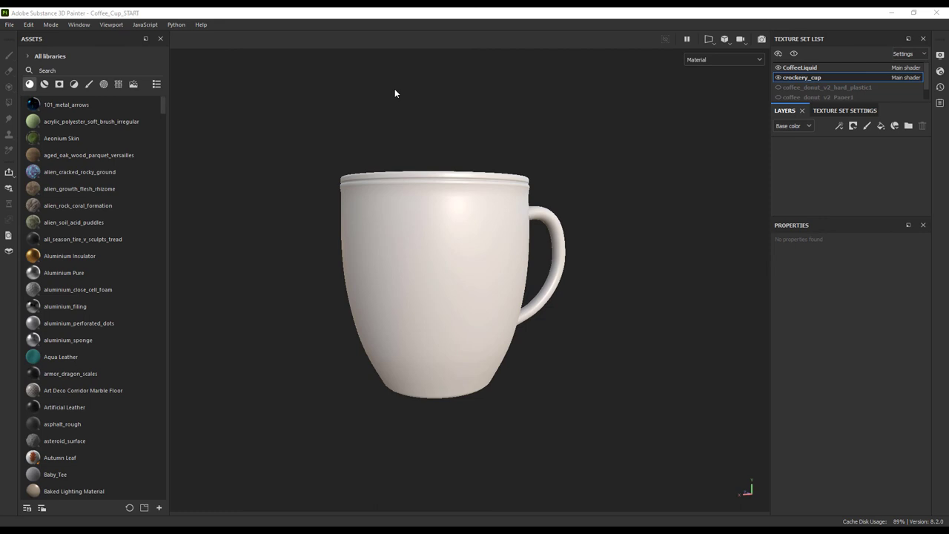
left_click_drag(509, 168, 342, 189, "alt")
right_click_drag(365, 192, 390, 195, "alt")
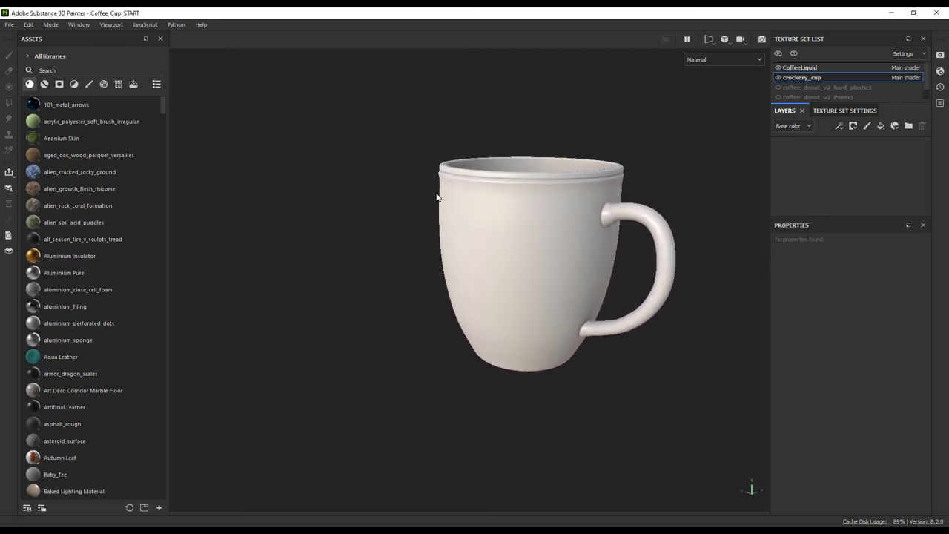
middle_click_drag(479, 193, 404, 214, "alt")
left_click_drag(404, 215, 451, 201, "alt")
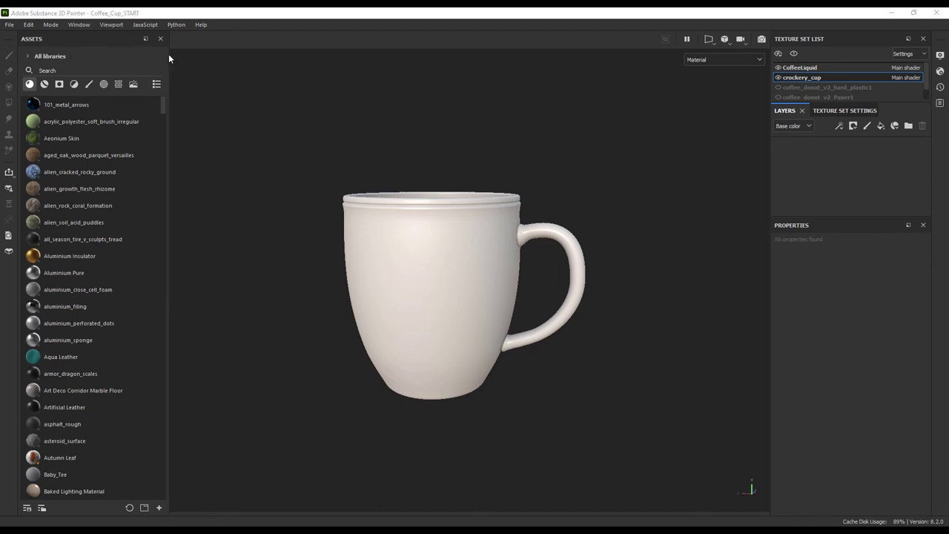
left_click(99, 71)
type("ceramic")
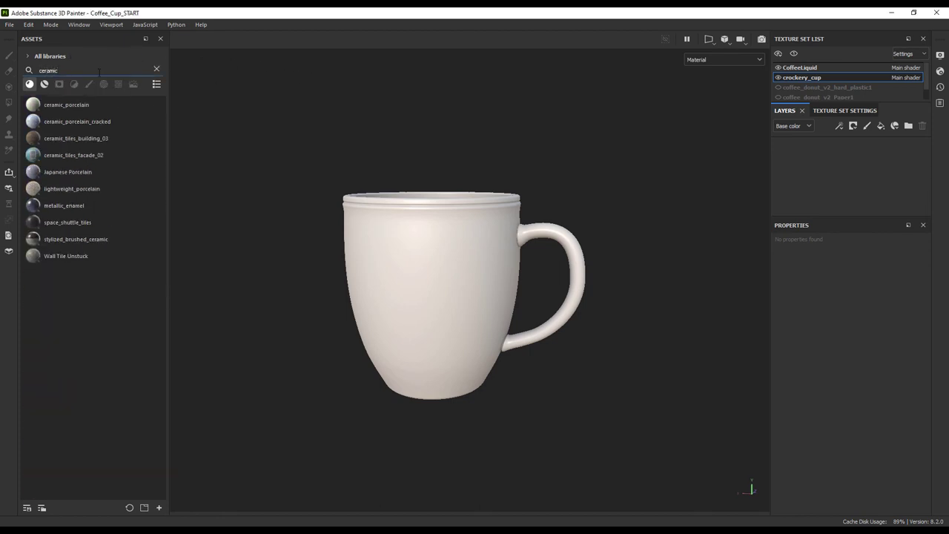
left_click_drag(77, 103, 458, 275)
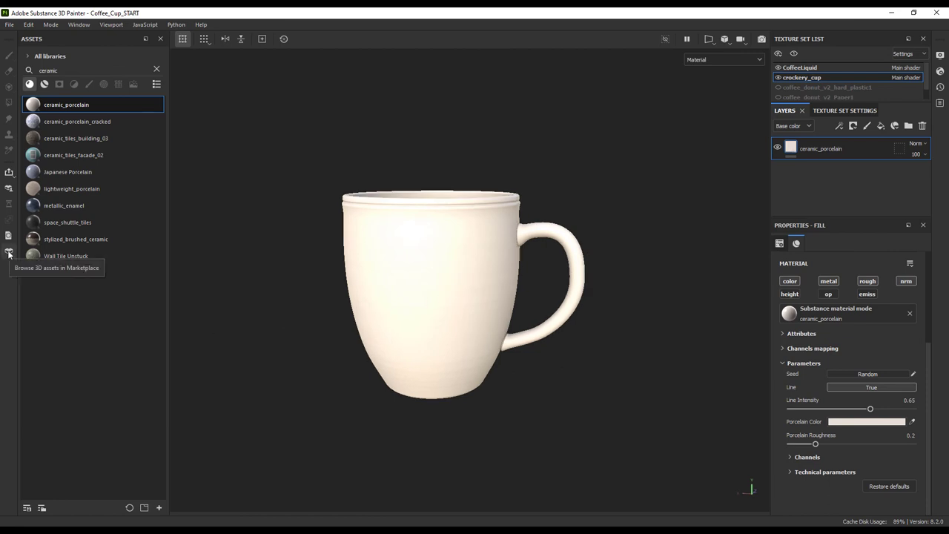
Search the Creative Cloud 3D marketplace for ceramic and send Stylized Flower Ceramic to Substance 3D Painter.
left_click(9, 254)
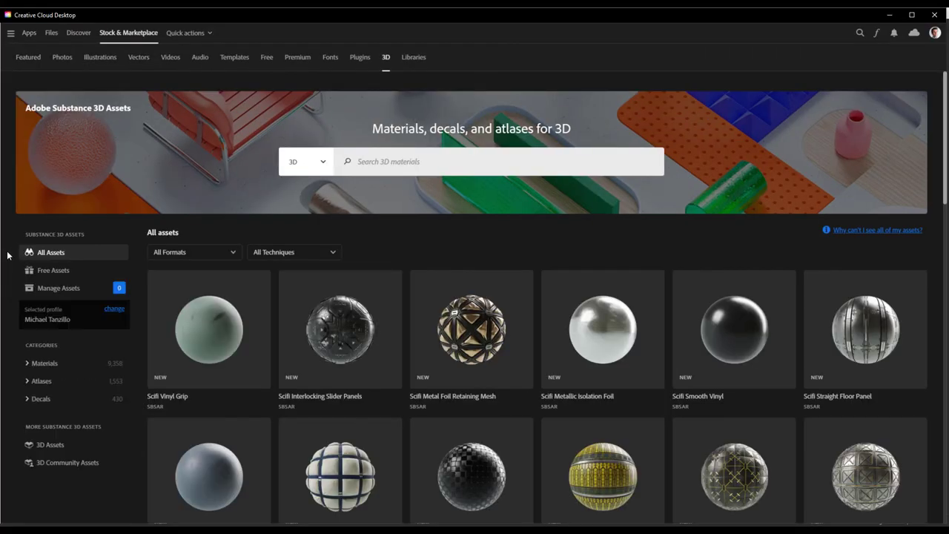
left_click(393, 162)
type("cc")
key("Return")
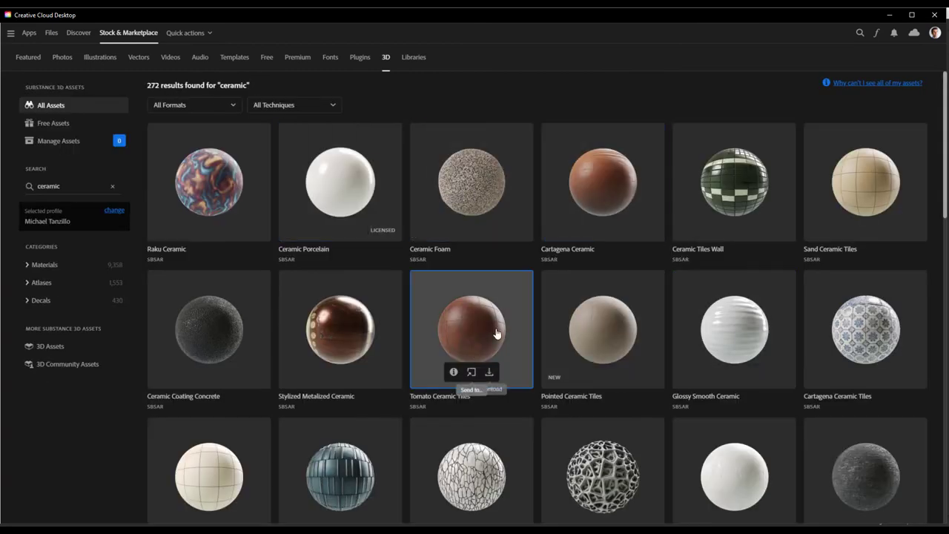
scroll(451, 307, "down", 5)
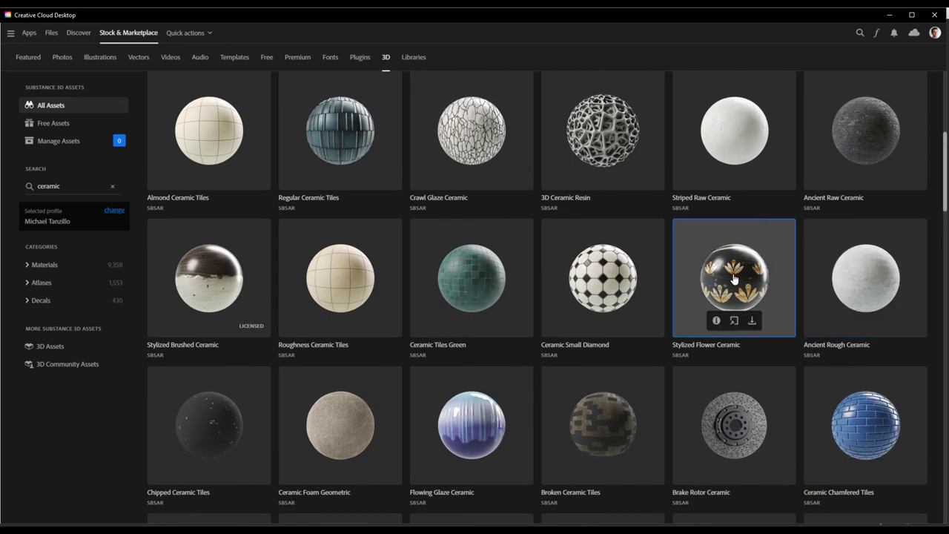
left_click(735, 321)
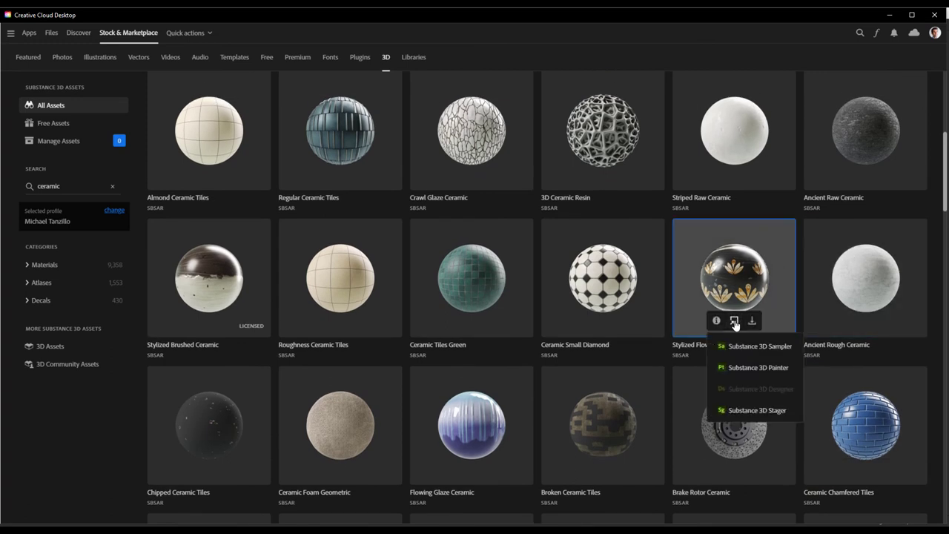
left_click(749, 368)
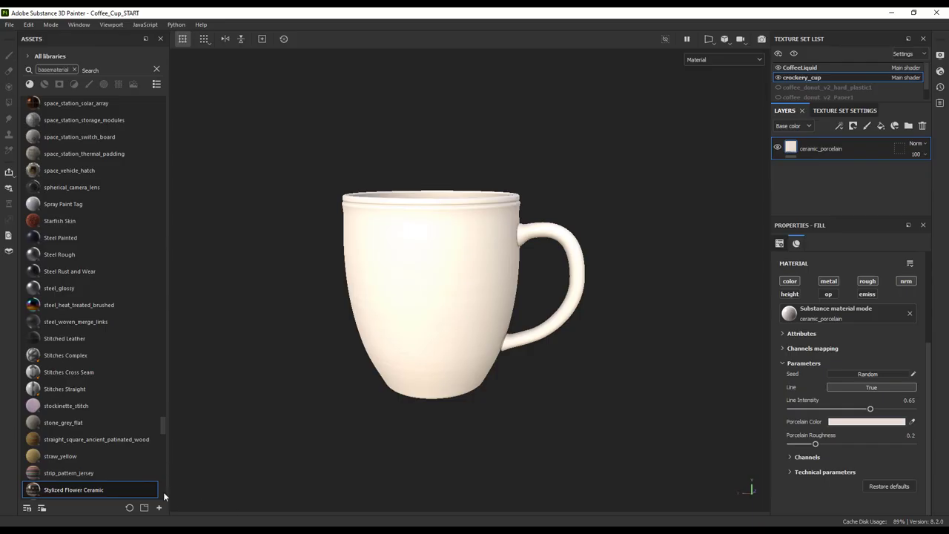
Try Stylized Flower Ceramic on the mug with UV tiling set to 5, and delete its layer.
left_click_drag(119, 489, 411, 326)
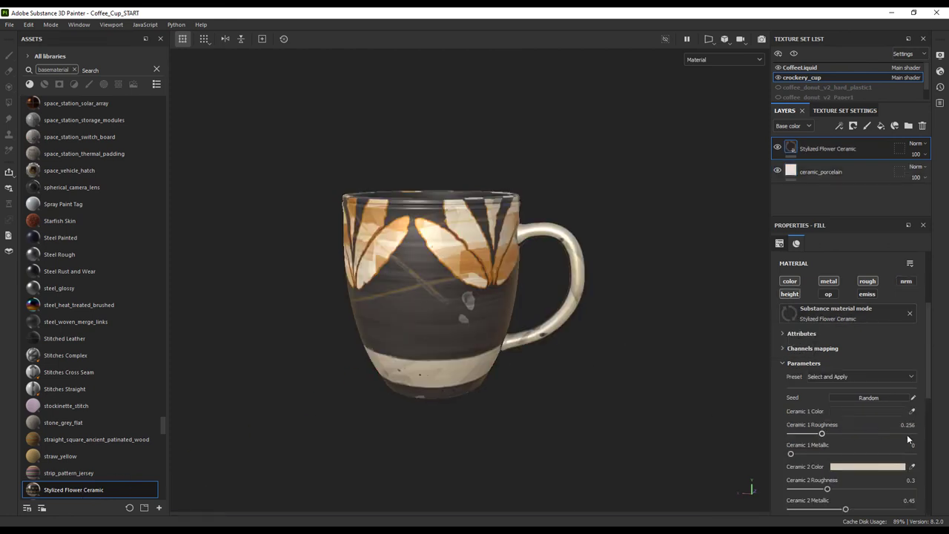
scroll(850, 341, "up", 3)
left_click(850, 284)
type("5")
key("Return")
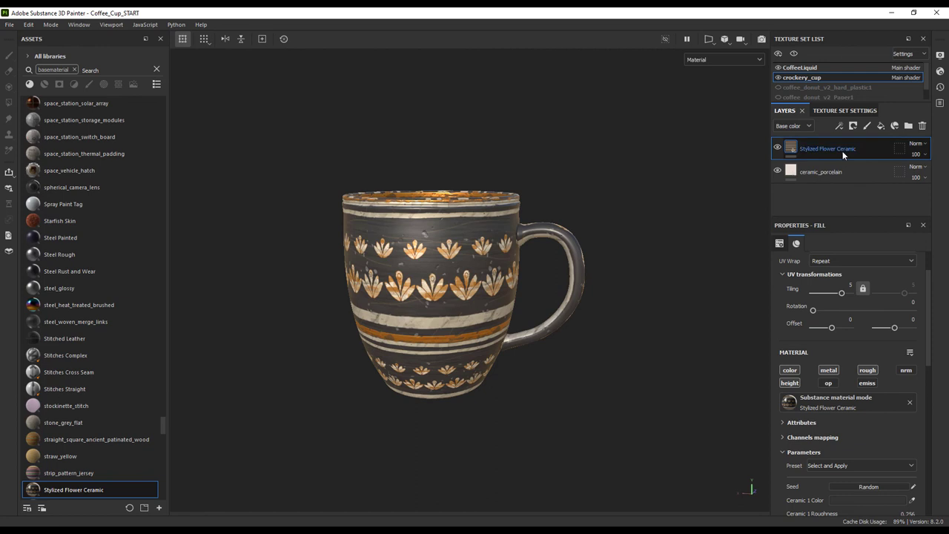
key("Delete")
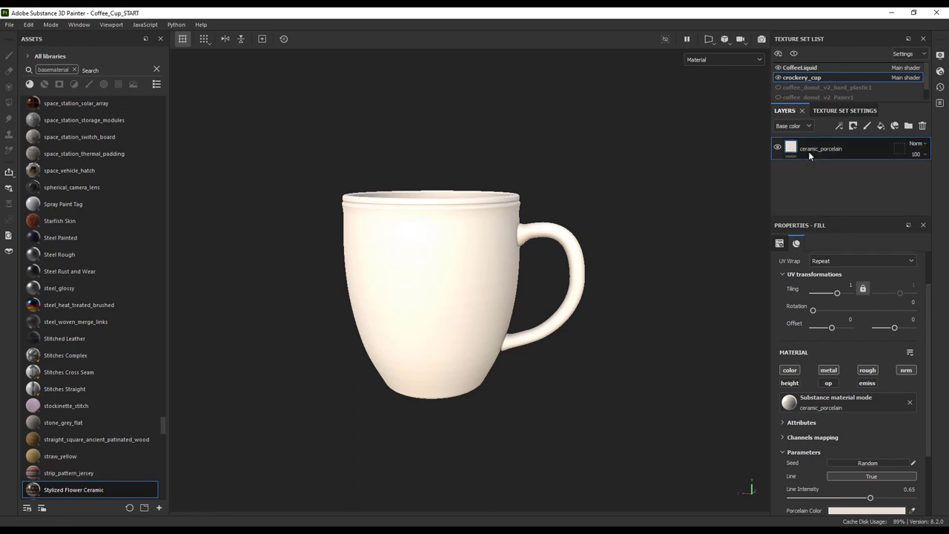
Duplicate the ceramic_porcelain layer, renaming the lower copy ceramic_porcelain_base and the upper one ceramic_porcelain_color.
key("ctrl+d")
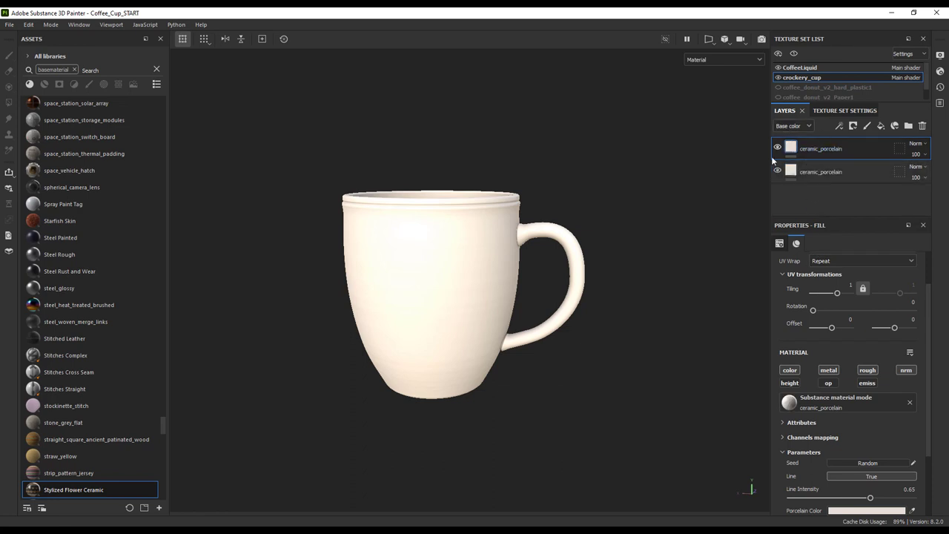
double_click(838, 173)
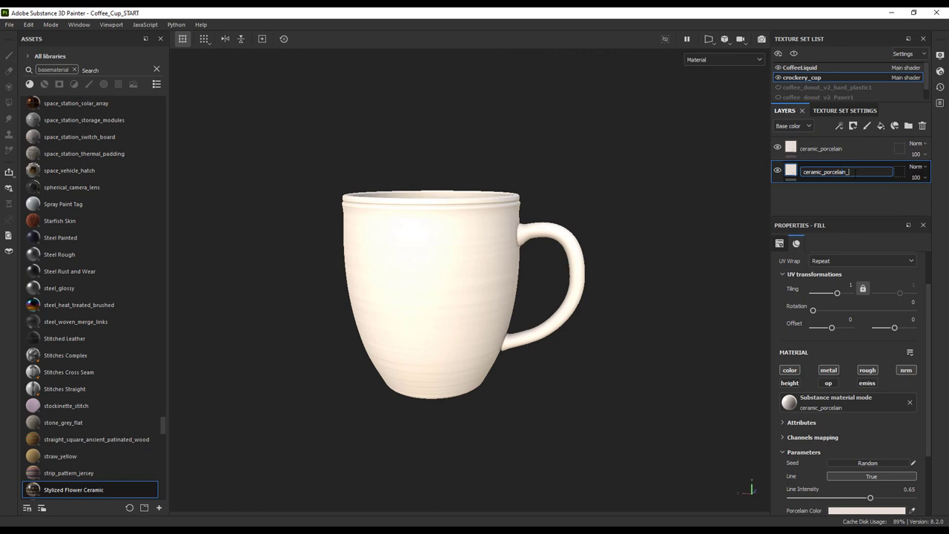
type("_base")
key("Return")
double_click(837, 149)
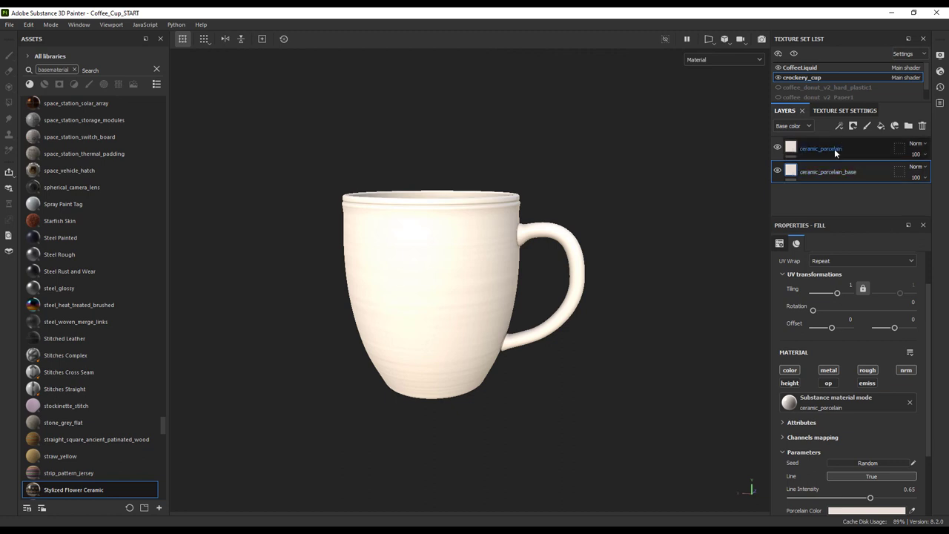
type("_color")
key("Return")
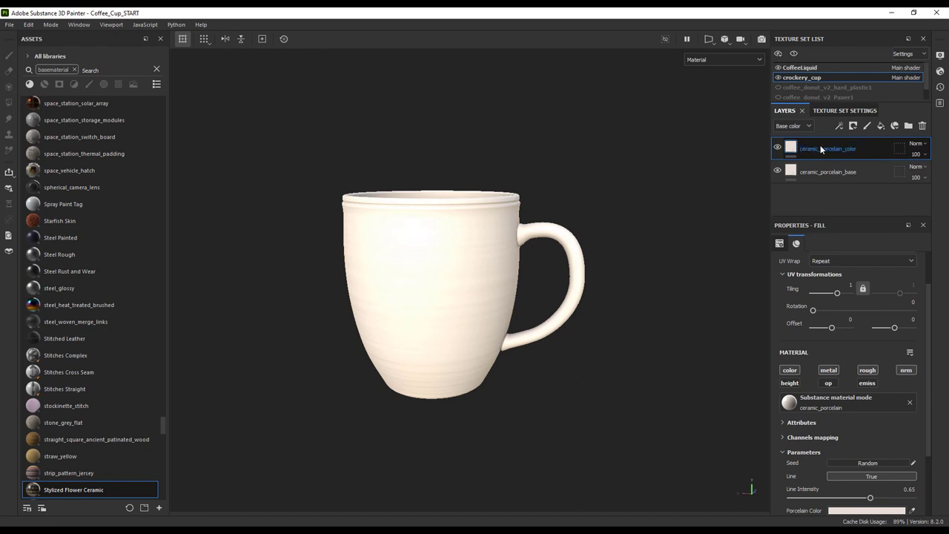
Show color_scheme.png beside Painter and sample its blue swatch as the Porcelain Color of ceramic_porcelain_color.
key("super+Right")
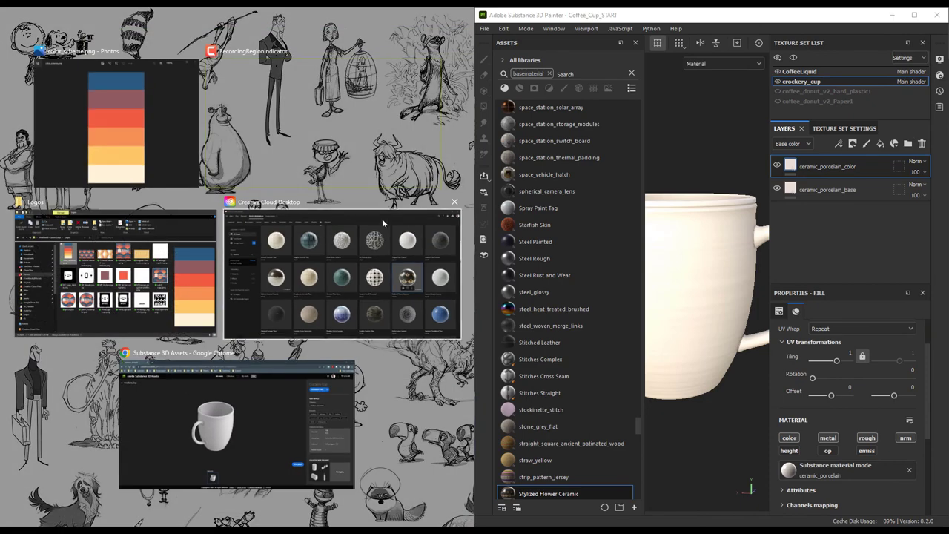
left_click(120, 129)
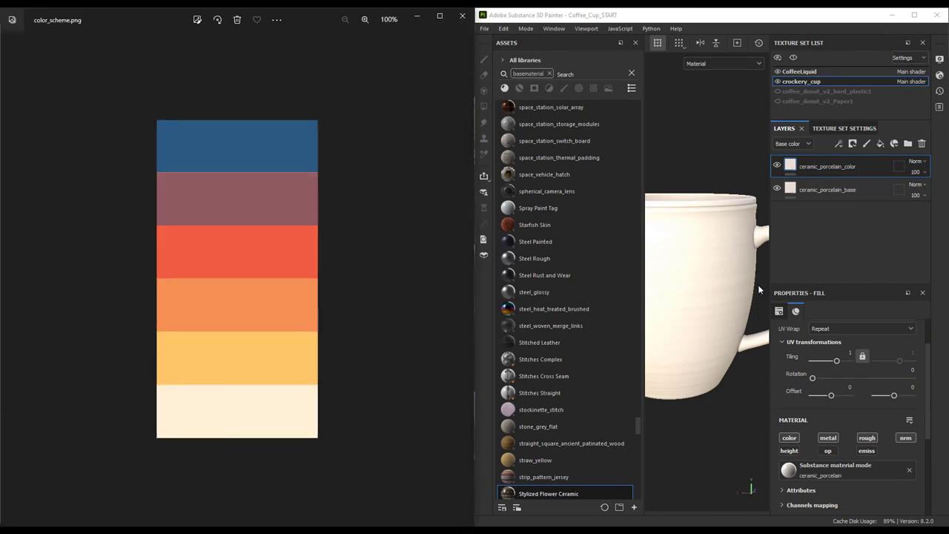
scroll(845, 415, "down", 3)
left_click(911, 489)
left_click(278, 140)
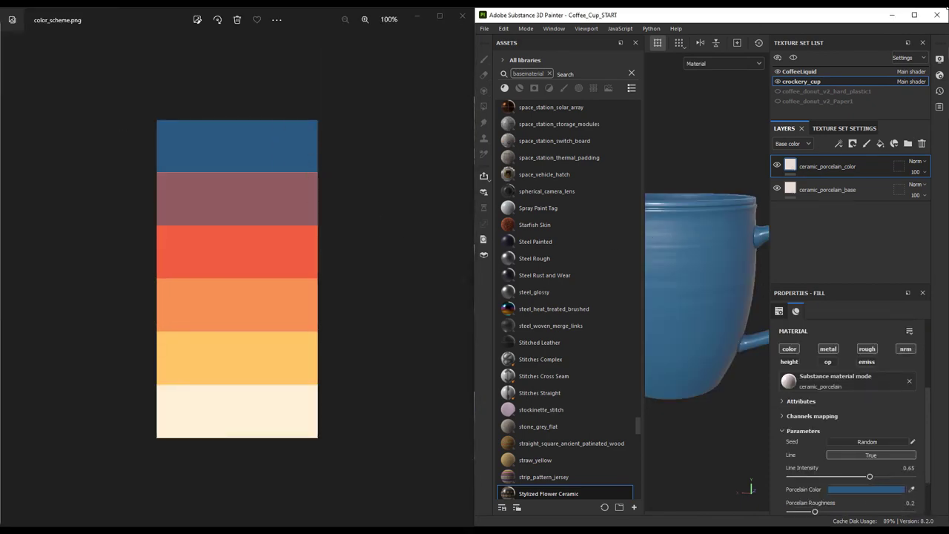
left_click(914, 15)
Add a black mask with a paint effect to the ceramic_porcelain_color layer.
mouse_move(476, 236)
left_mouse_down("alt")
mouse_move(457, 330)
mouse_move(473, 260)
mouse_move(532, 241)
mouse_move(469, 248)
left_mouse_up("alt")
left_click(852, 141)
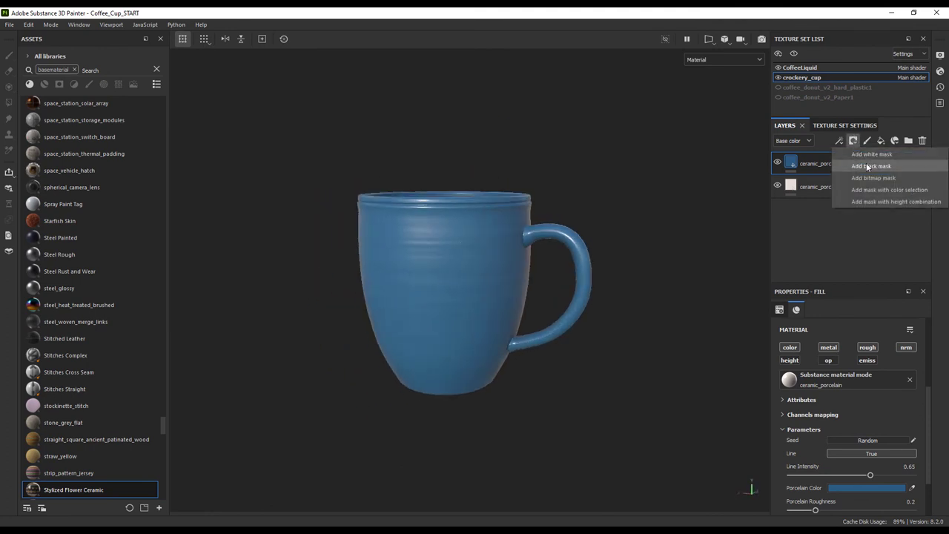
left_click(866, 162)
left_click(840, 140)
left_click(863, 165)
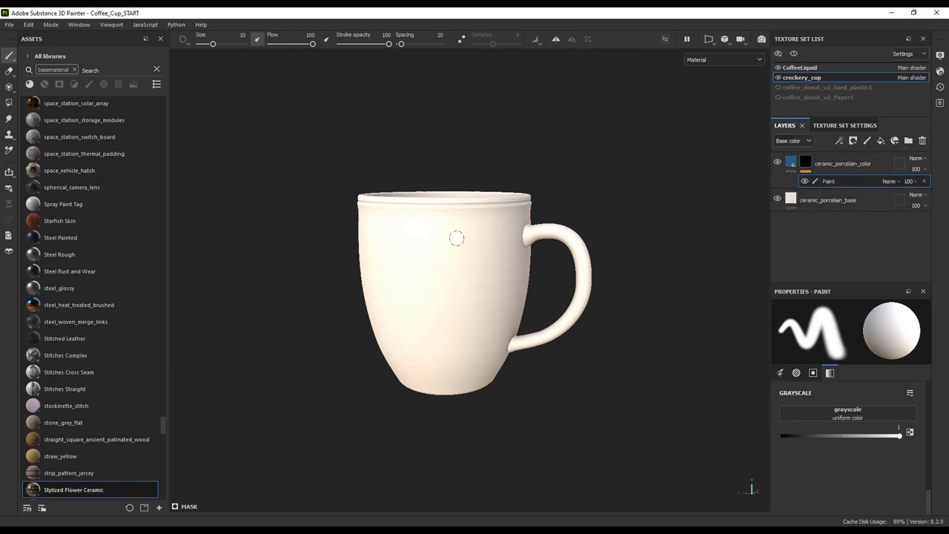
Try a brush stroke on the mask over the mug's body and undo it.
mouse_move(460, 252)
left_mouse_down()
mouse_move(444, 273)
mouse_move(488, 335)
mouse_move(477, 289)
mouse_move(429, 319)
mouse_move(465, 312)
left_mouse_up()
key("ctrl+z")
Fill the mug's outer body in the mask using Polygon Fill in UV chunk fill mode.
left_click(9, 101)
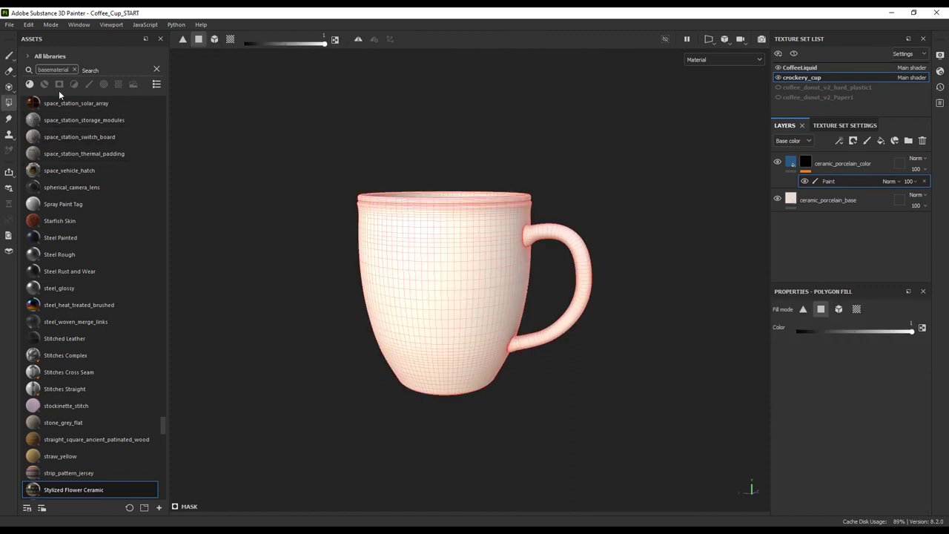
left_click_drag(381, 245, 512, 370)
key("ctrl+z")
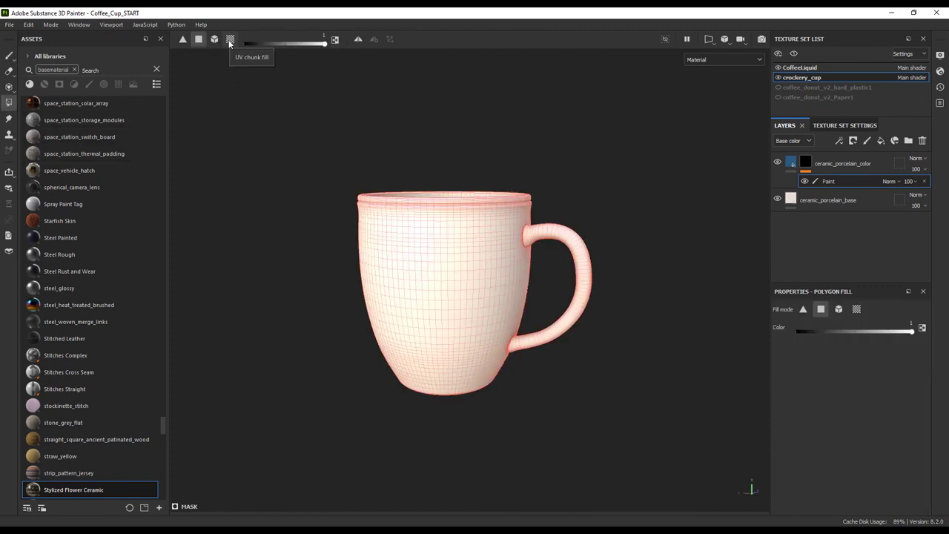
left_click(229, 39)
left_click(460, 280)
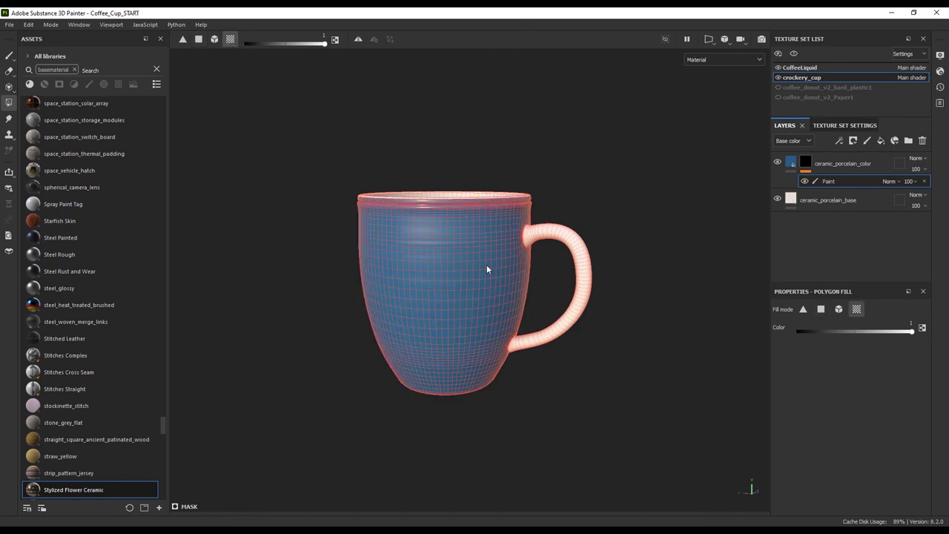
Try placing the MT isologo - negative logo on the front of the mug's blue body and repositioning it.
left_click_drag(552, 235, 637, 341, "alt")
left_click(791, 163)
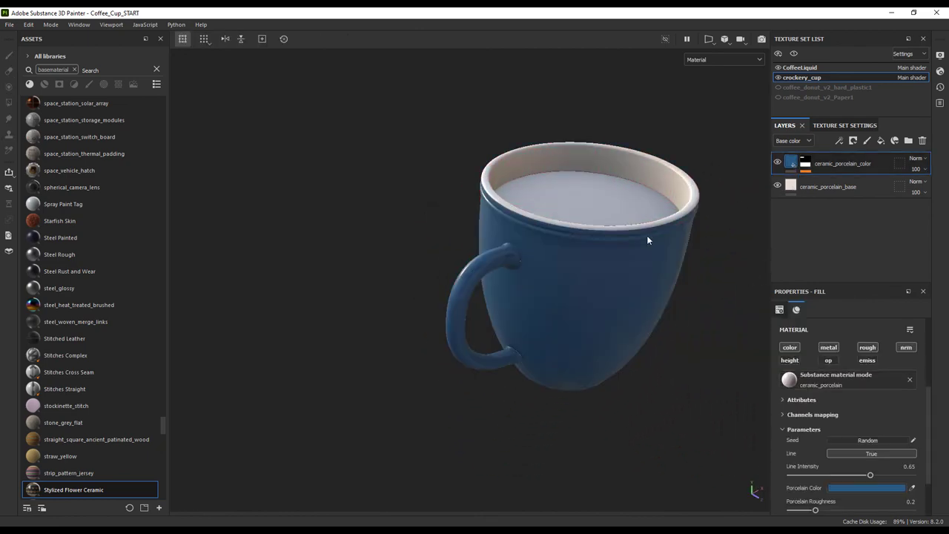
left_click_drag(635, 244, 432, 237, "alt")
right_click_drag(432, 237, 468, 236, "alt")
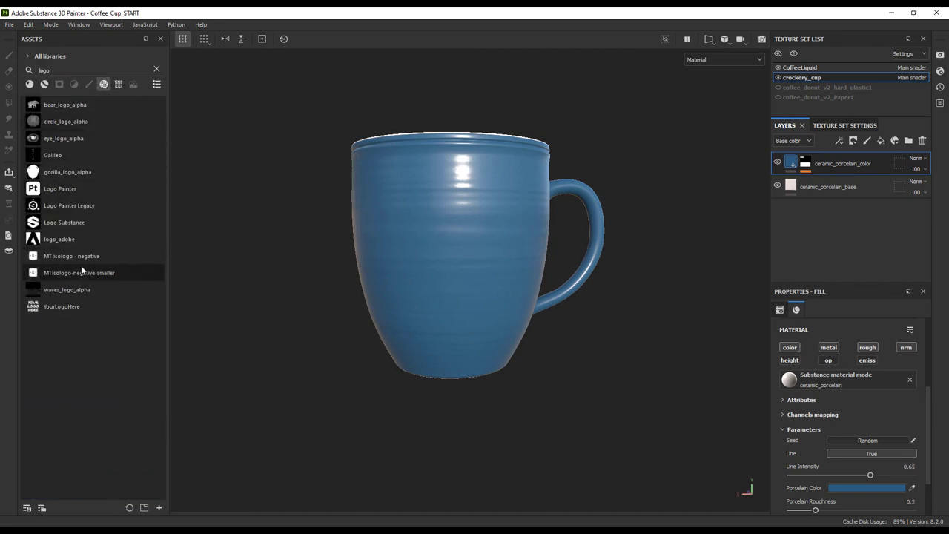
left_click_drag(63, 256, 457, 252)
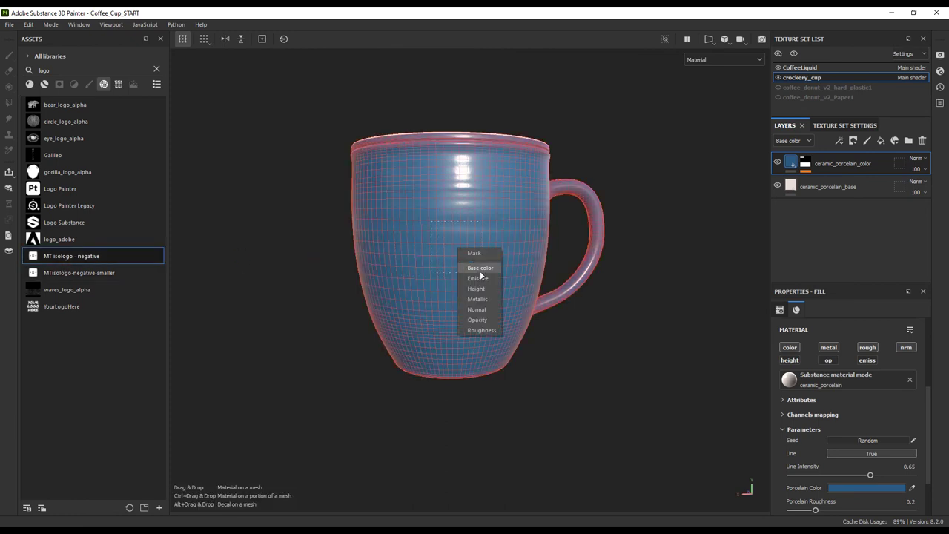
left_click_drag(481, 274, 536, 272)
key("w")
left_click_drag(476, 234, 497, 200)
key("e")
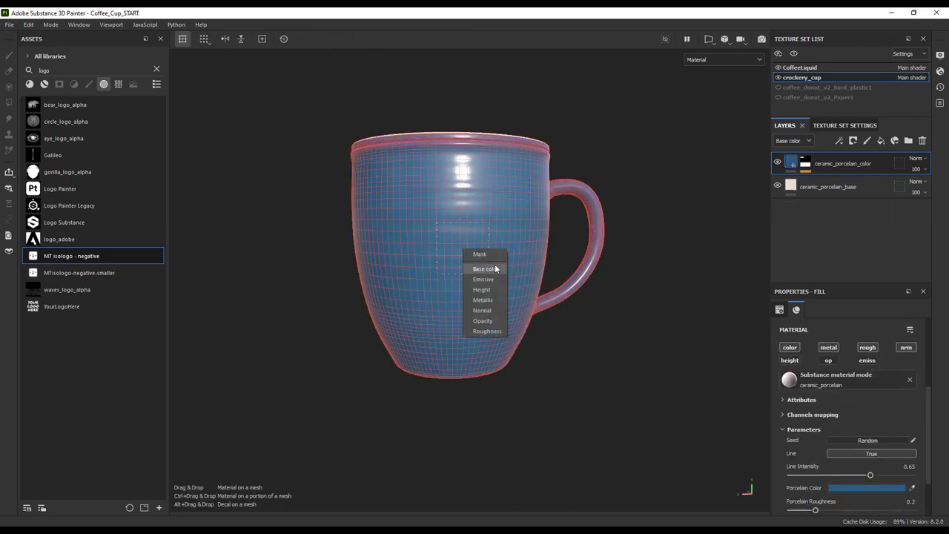
Project the MT isologo - negative logo onto the mug's front as the mask of a new layer and adjust its base color.
left_click_drag(495, 267, 944, 273)
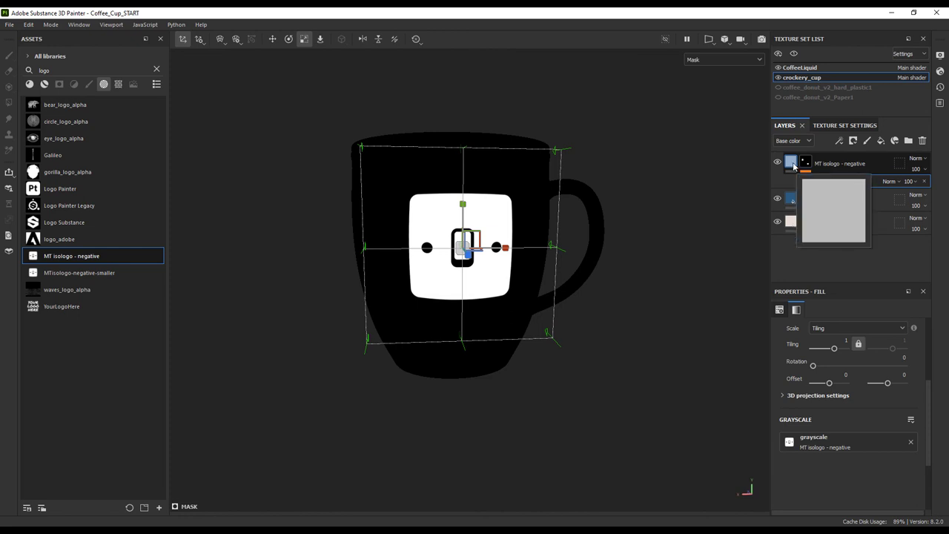
left_click(792, 164)
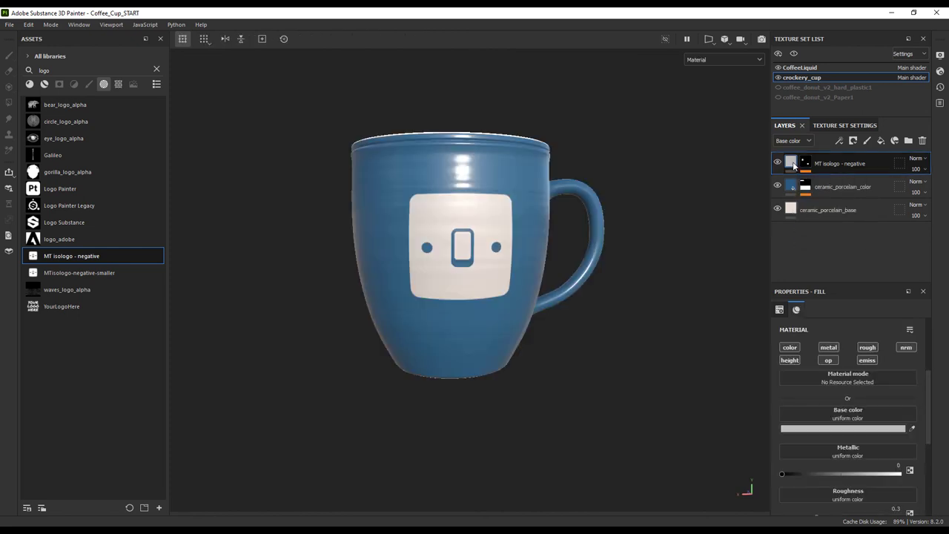
left_click(853, 429)
left_click_drag(809, 408, 792, 377)
left_click(852, 334)
Turn off the logo layer's color channel and raise its Height to about 0.62.
left_click(785, 346)
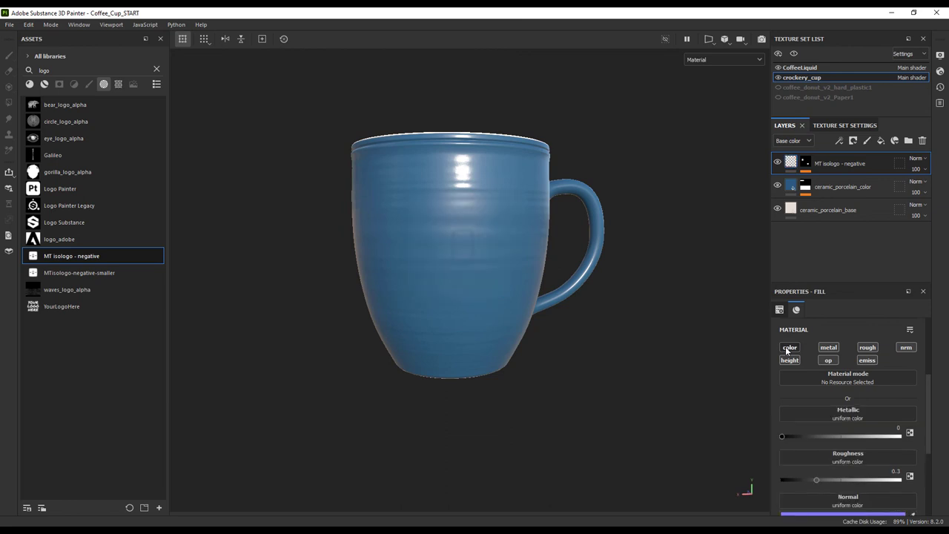
scroll(845, 445, "down", 3)
left_click_drag(844, 468, 876, 471)
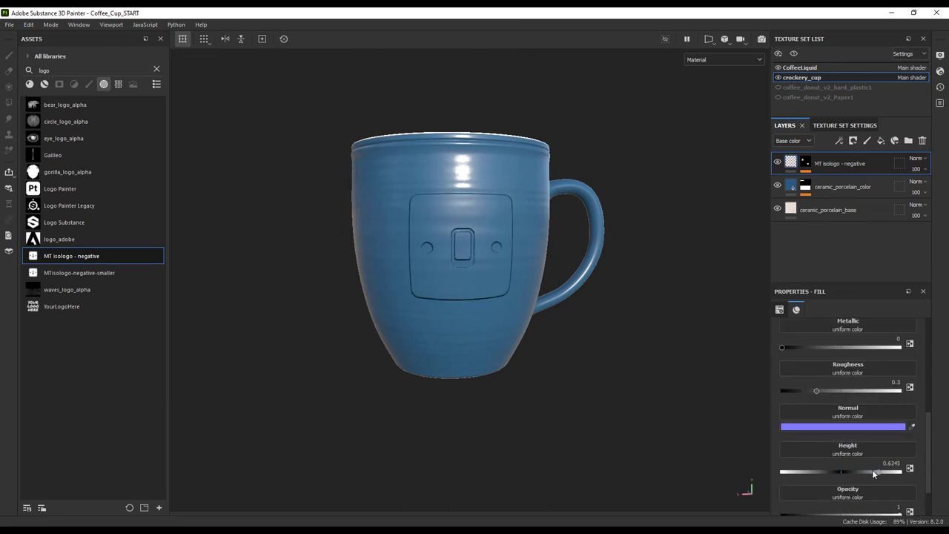
Add a Blur filter above the fill in the logo layer's mask and set its Blur Intensity to 0.17.
right_click_drag(403, 244, 704, 275, "alt")
right_click_drag(436, 282, 555, 277, "alt")
left_click_drag(556, 277, 668, 282, "alt")
right_click_drag(424, 284, 571, 313, "alt")
middle_click_drag(570, 312, 576, 356, "alt")
left_click(806, 163)
left_click(831, 181)
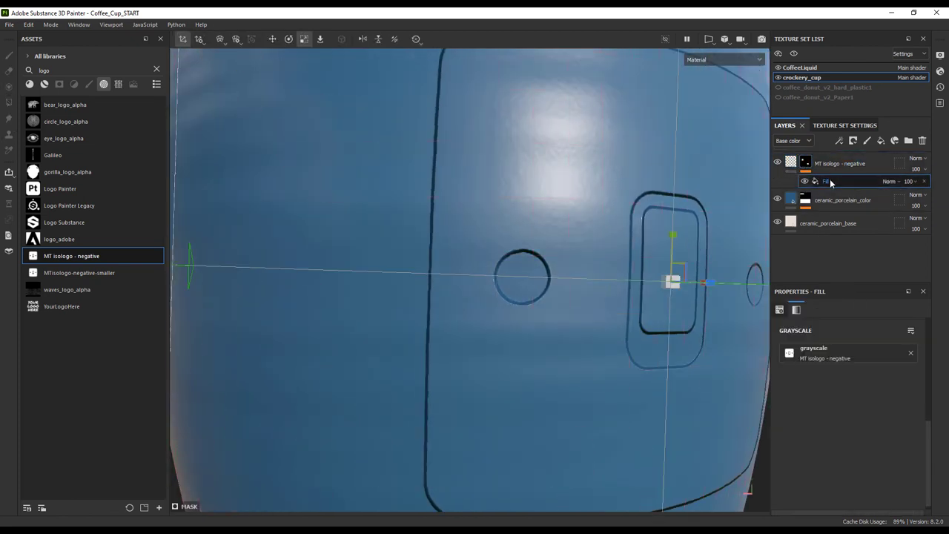
left_click(840, 142)
left_click(862, 212)
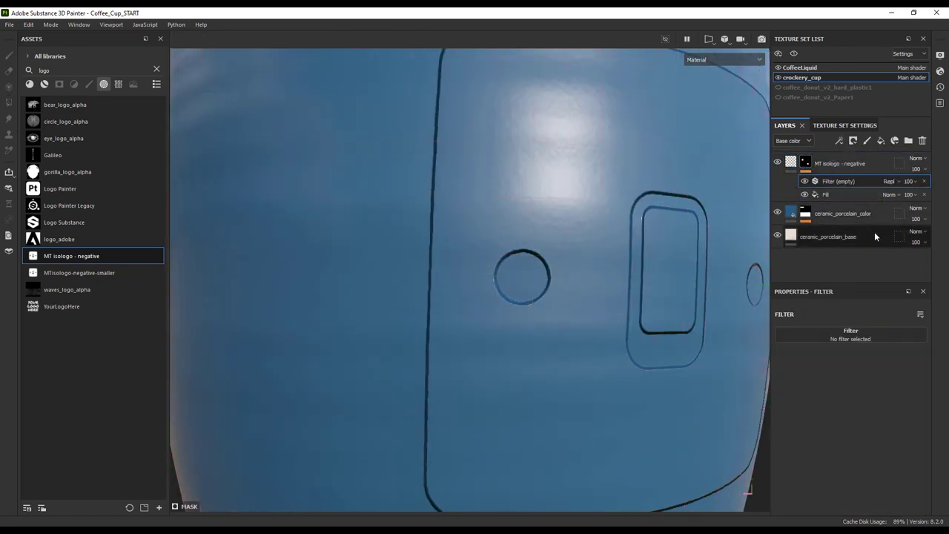
left_click(862, 336)
type("blur")
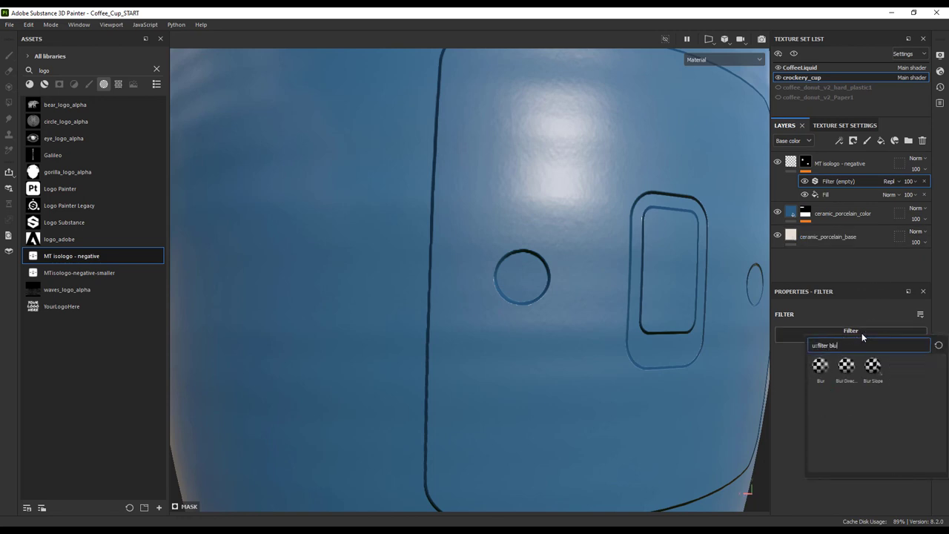
left_click(820, 366)
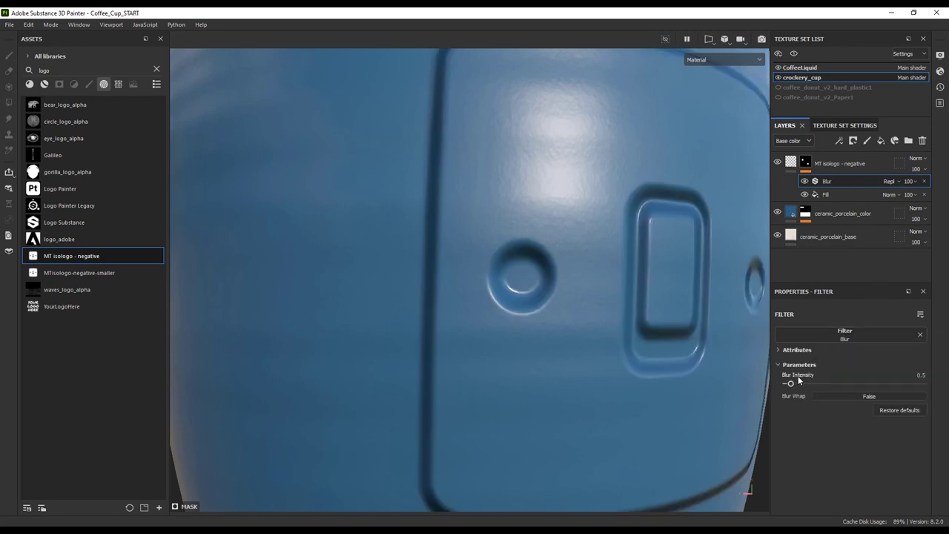
left_click_drag(789, 384, 788, 386)
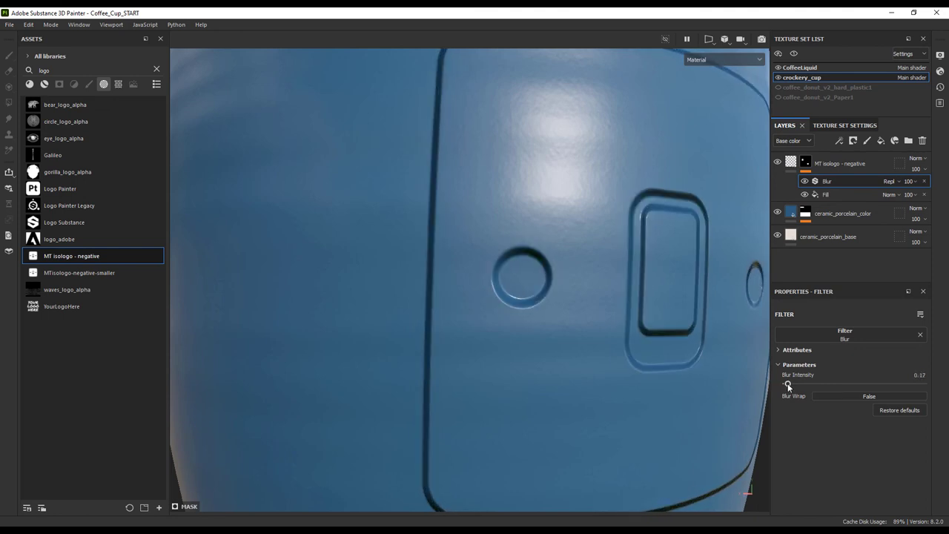
Turn off the logo layer's height, normal, opacity and emissive channels, keeping only metallic and roughness.
right_click_drag(678, 303, 583, 299, "alt")
left_click_drag(583, 299, 565, 378, "alt")
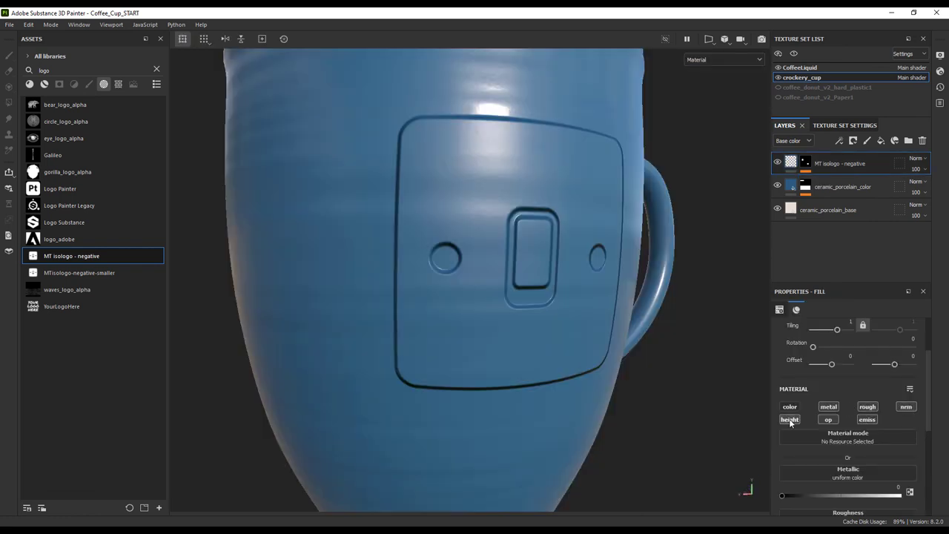
left_click(790, 420)
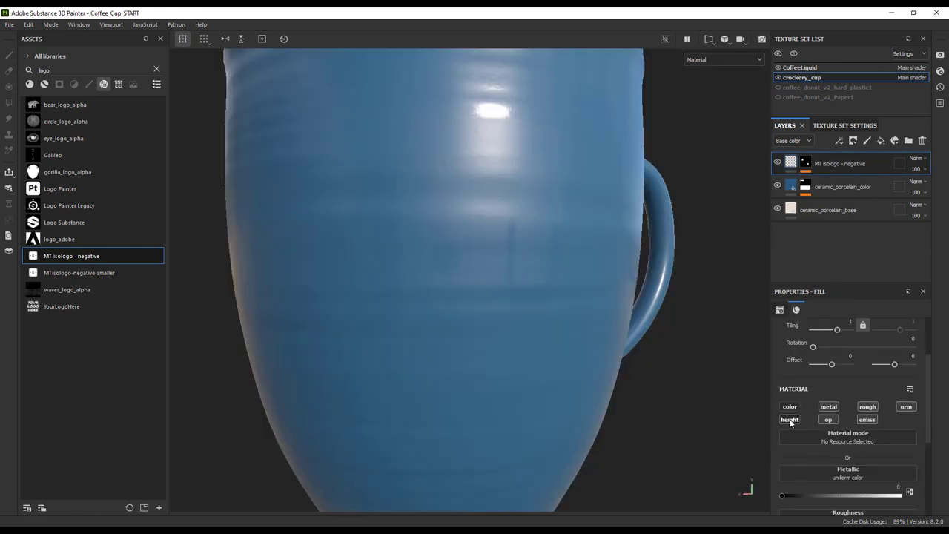
left_click(831, 409)
left_click(871, 410)
left_click_drag(586, 234, 544, 243, "alt")
scroll(843, 426, "down", 2)
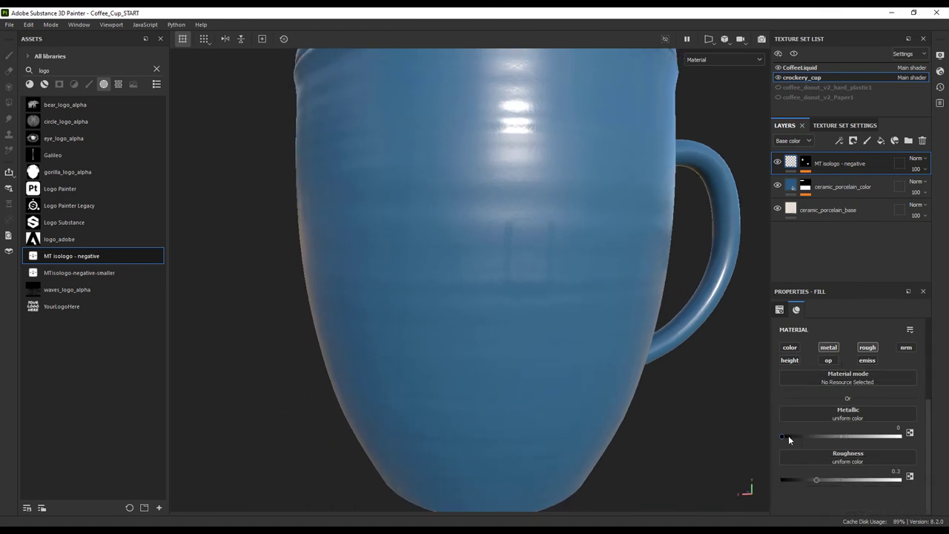
Raise the logo layer's Metallic to the maximum and lower its Roughness to the minimum.
mouse_move(812, 479)
left_mouse_down()
mouse_move(803, 479)
mouse_move(895, 480)
mouse_move(824, 479)
left_mouse_up()
left_click_drag(788, 436, 909, 436)
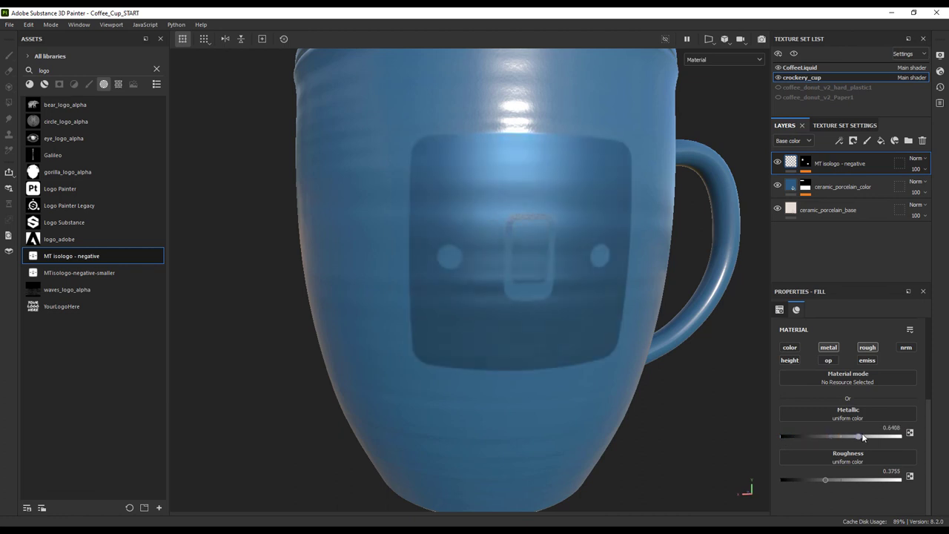
left_click_drag(835, 478, 778, 486)
left_click_drag(879, 438, 947, 443)
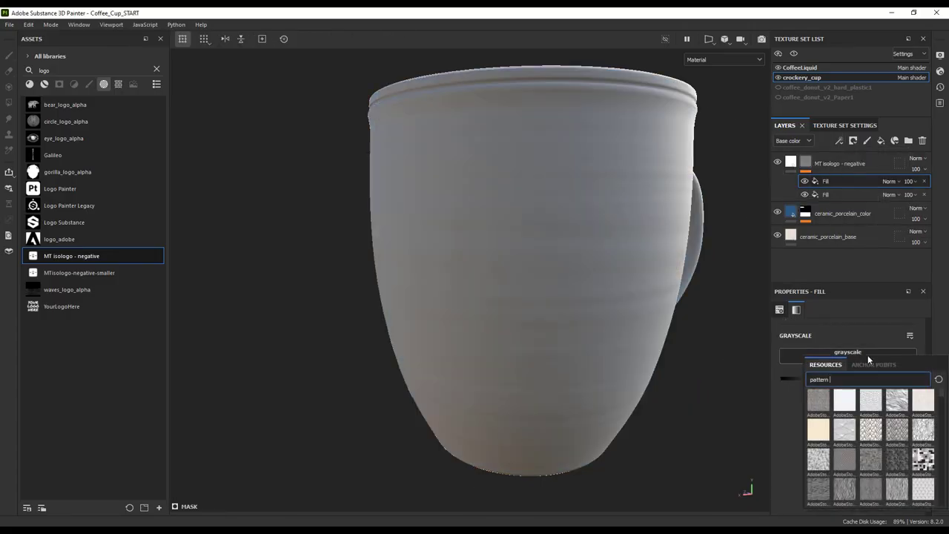
Try the AdobeStock_222970469 pattern as a fill in the logo layer's mask, with a tiling of 4.
left_click(902, 494)
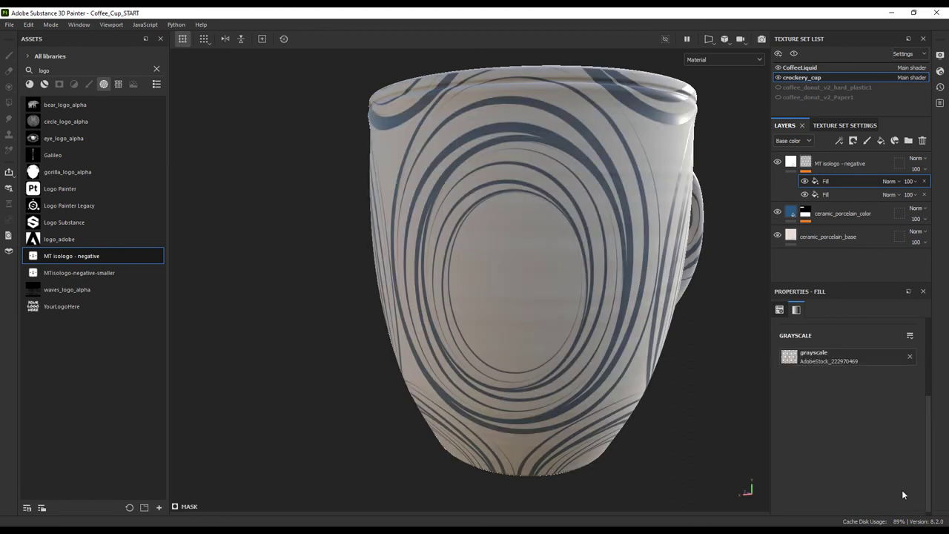
scroll(838, 380, "up", 4)
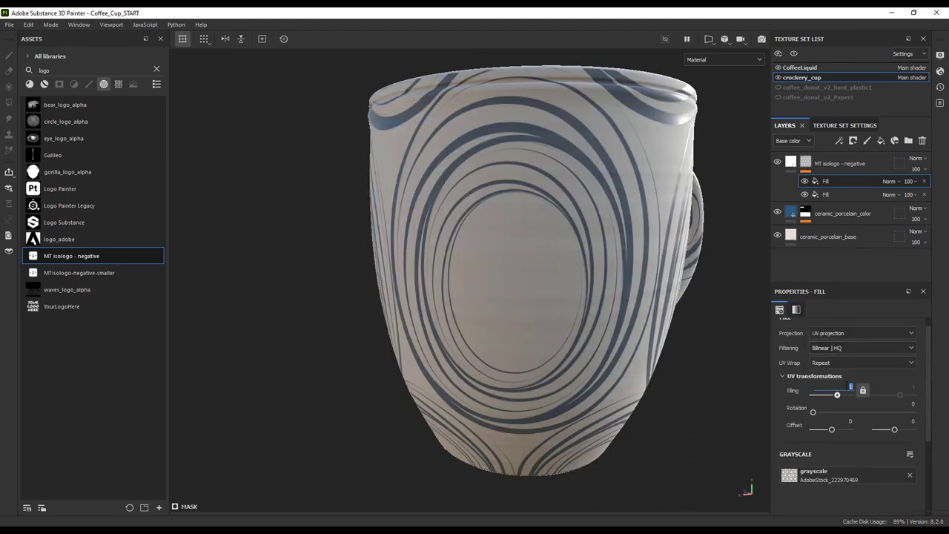
type("4")
key("Return")
Try moving the logo fill above the pattern fill in the mask and setting its blend mode to Subtract.
left_click_drag(835, 194, 853, 176)
left_click(894, 184)
left_click(905, 295)
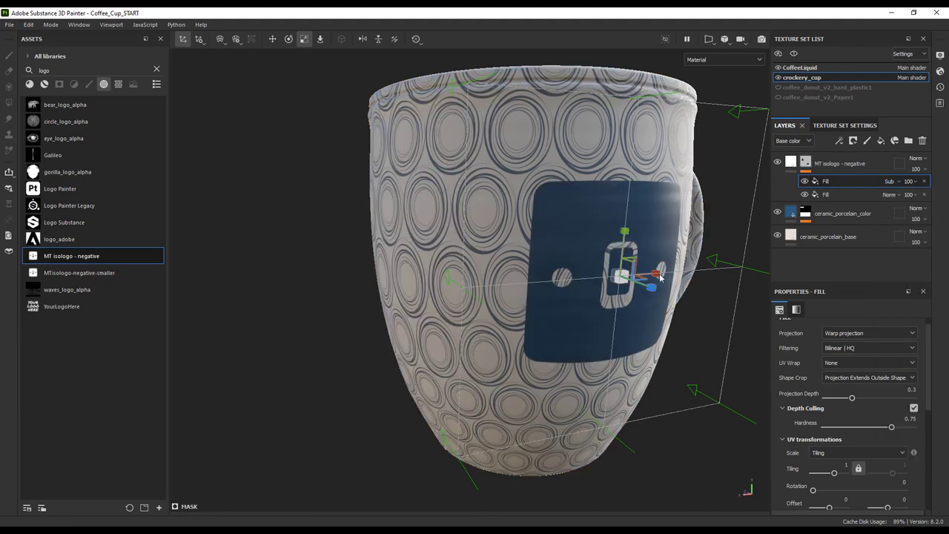
mouse_move(676, 255)
left_mouse_down("alt")
mouse_move(639, 251)
mouse_move(685, 253)
left_mouse_up("alt")
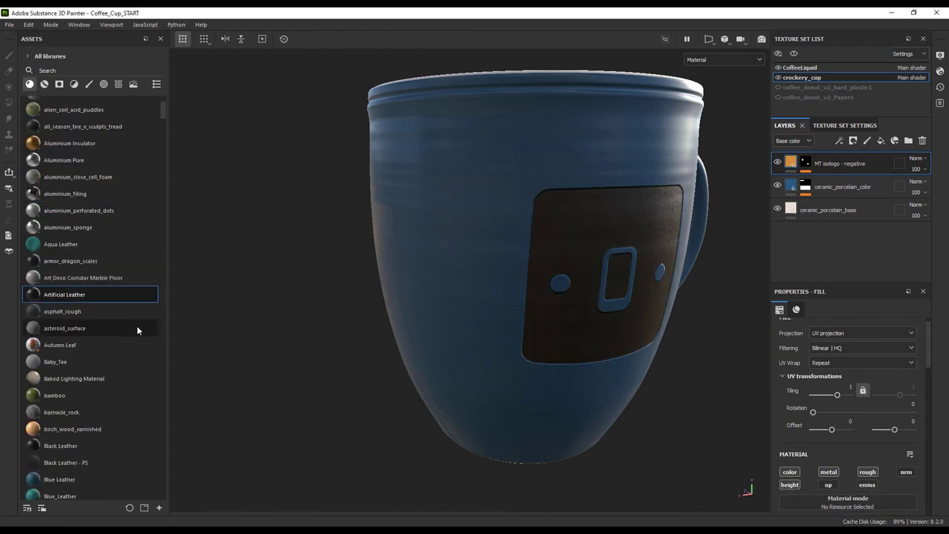
Try burma_padauk_wood_varnished, Fabric Rough and geometric_pattern_nylon_shirt as the logo layer's material, and settle on Paper Glossy.
scroll(137, 325, "down", 3)
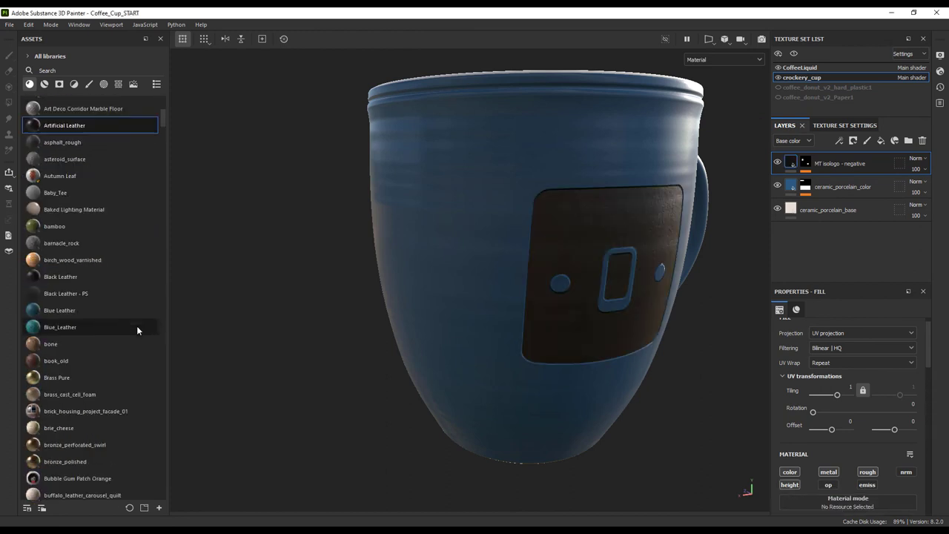
left_click(84, 267)
scroll(109, 328, "down", 5)
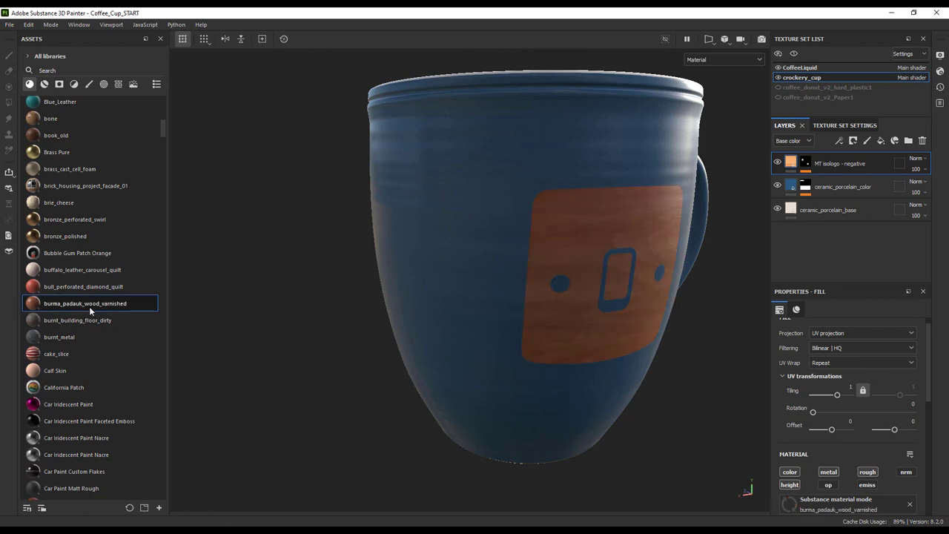
scroll(89, 306, "down", 15)
left_click(89, 306)
scroll(97, 331, "down", 3)
scroll(97, 331, "down", 4)
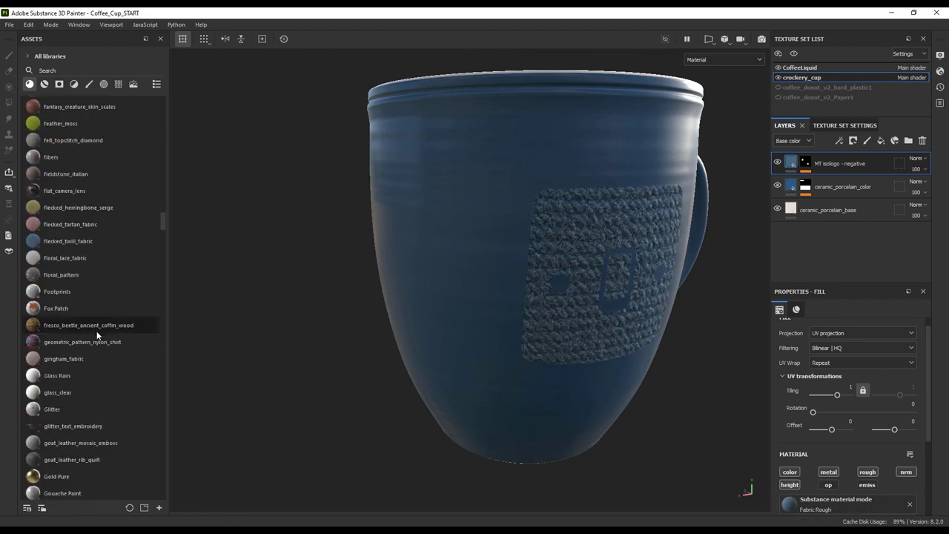
left_click(89, 342)
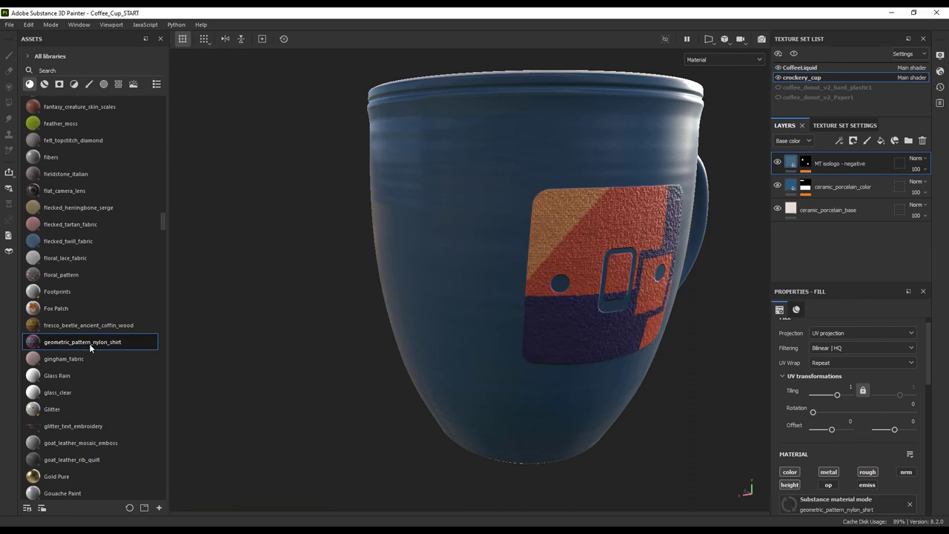
scroll(85, 259, "down", 5)
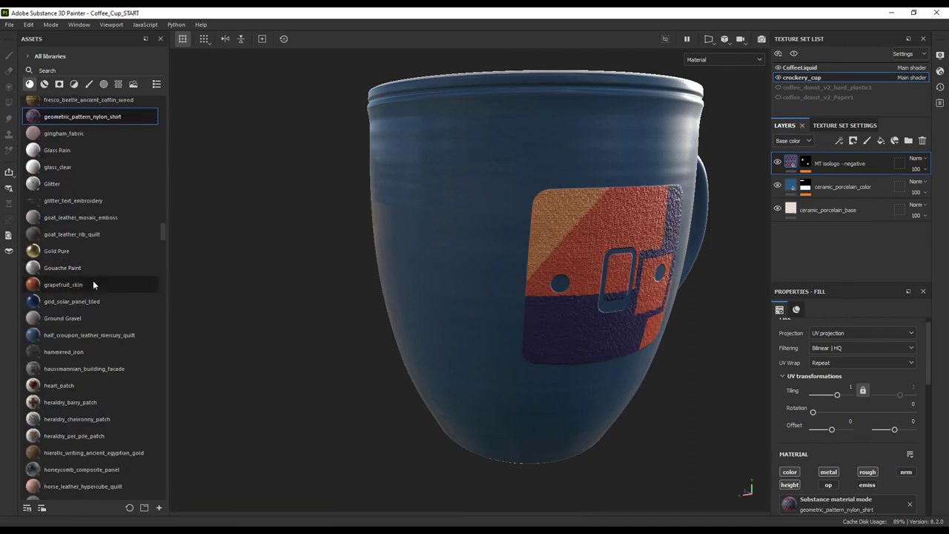
scroll(93, 280, "down", 5)
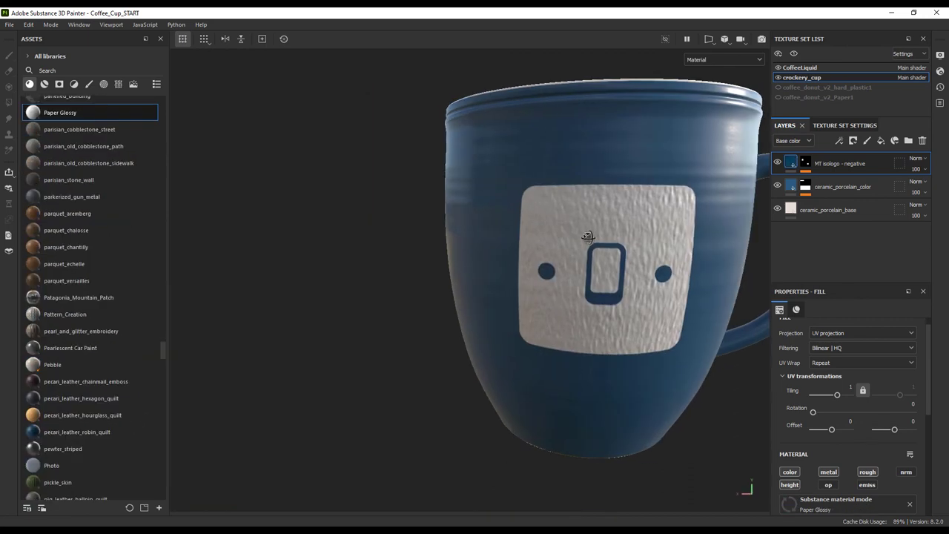
Add a fill layer to the CoffeeLiquid texture set for the coffee surface inside the mug.
left_click_drag(587, 237, 554, 363, "alt")
middle_click_drag(586, 257, 500, 421, "alt")
left_click_drag(498, 334, 498, 364, "alt")
middle_click_drag(555, 336, 463, 342, "alt")
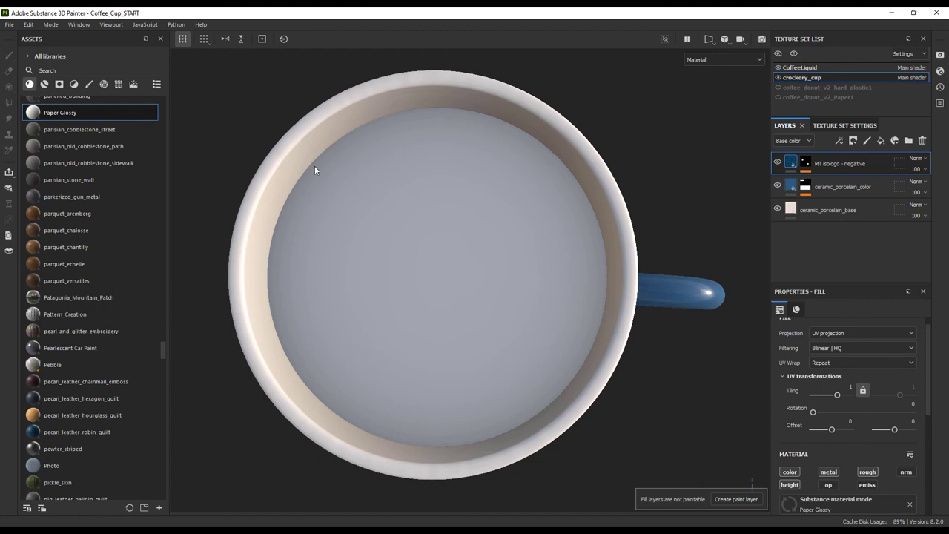
mouse_move(493, 264)
left_mouse_down("alt")
mouse_move(530, 245)
mouse_move(551, 259)
mouse_move(591, 215)
mouse_move(565, 205)
mouse_move(479, 254)
left_mouse_up("alt")
middle_click_drag(479, 255, 484, 311, "alt")
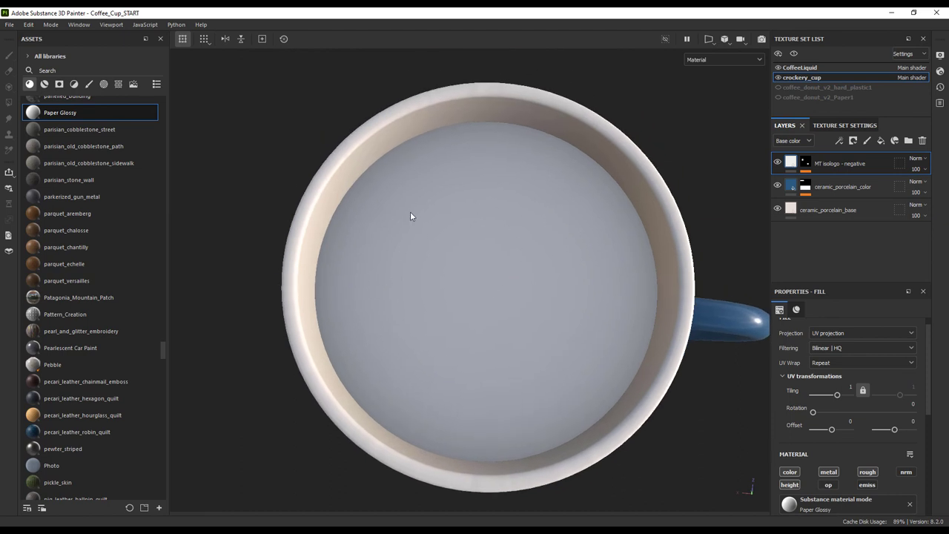
left_click(801, 68)
left_click(881, 141)
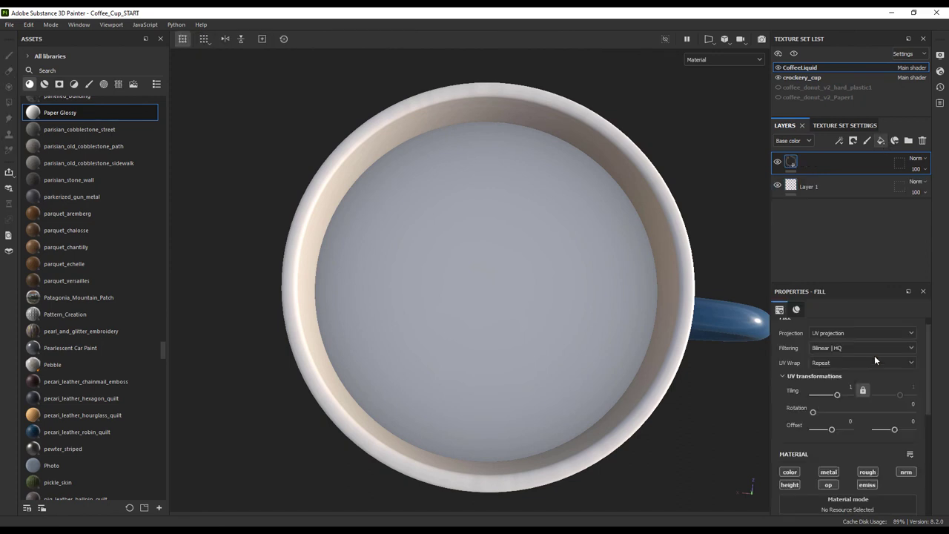
Set the CoffeeLiquid fill layer's base color to coffee brown, hex 936738.
scroll(889, 437, "down", 4)
left_click(872, 464)
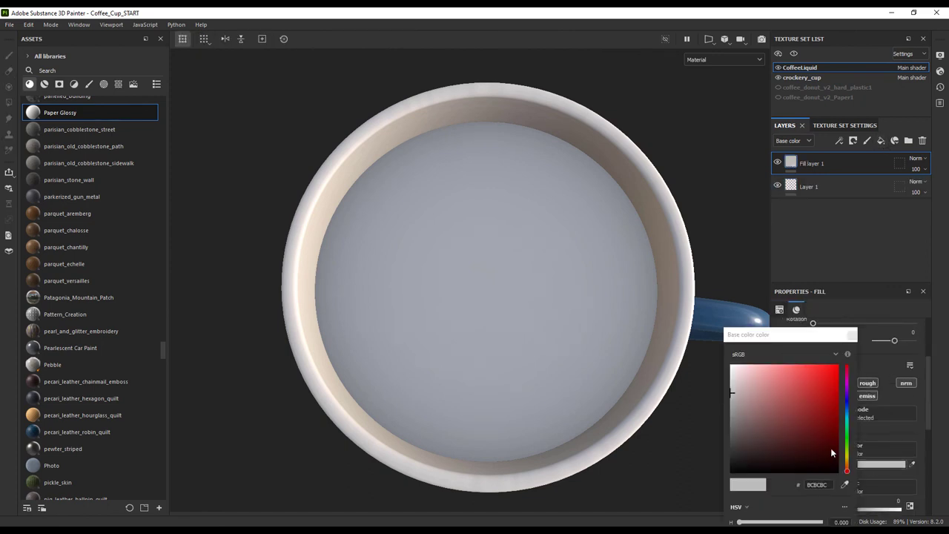
left_click(795, 410)
left_click(849, 464)
left_click_drag(851, 464, 851, 466)
left_click(607, 343)
mouse_move(606, 342)
left_mouse_down("alt")
mouse_move(572, 345)
mouse_move(561, 334)
mouse_move(570, 334)
left_mouse_up("alt")
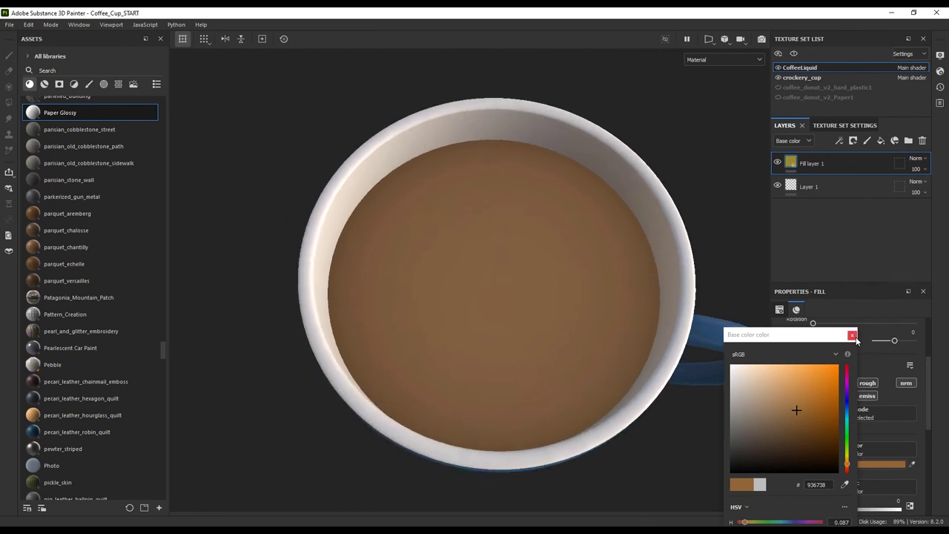
left_click(852, 335)
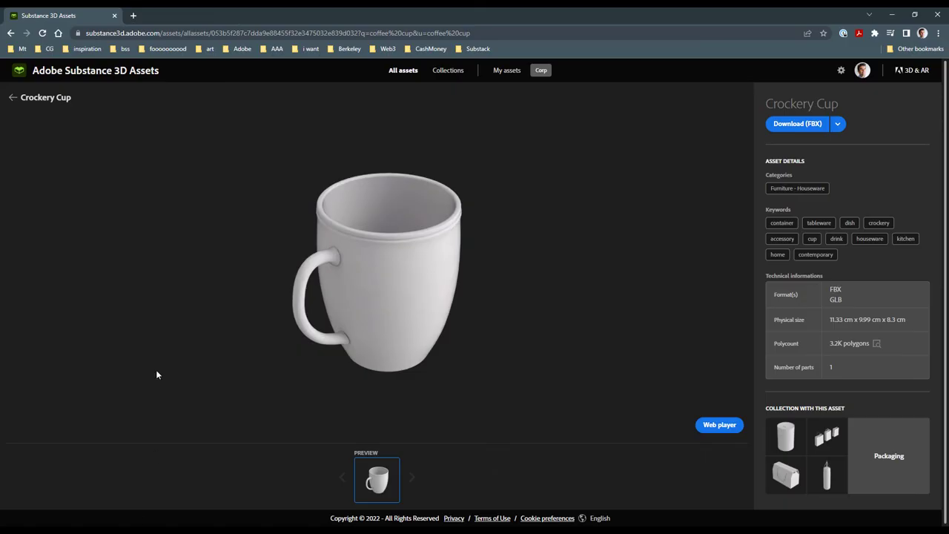
Open the Latte Coffee material from the coffee cup search results and preview its bear and plant presets.
left_click(10, 33)
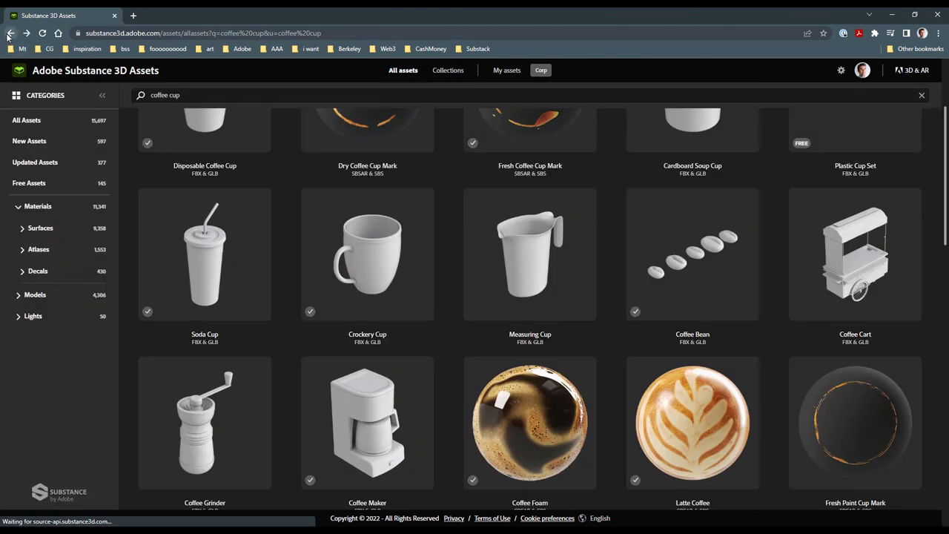
scroll(675, 317, "down", 2)
left_click(710, 318)
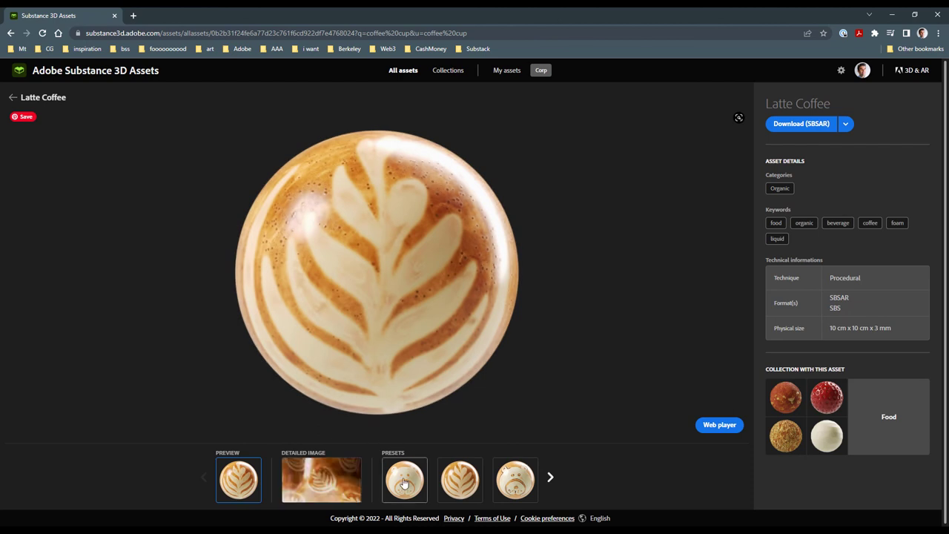
left_click(404, 484)
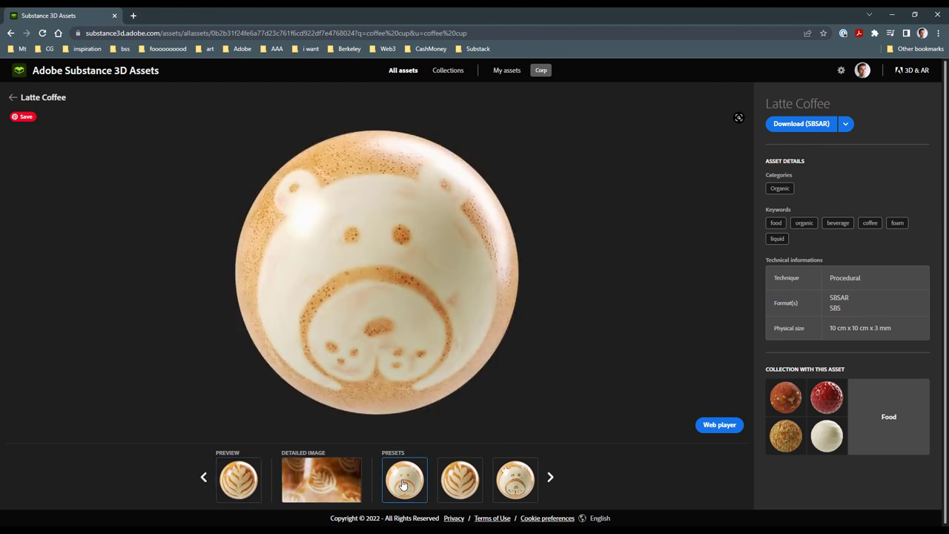
left_click(459, 488)
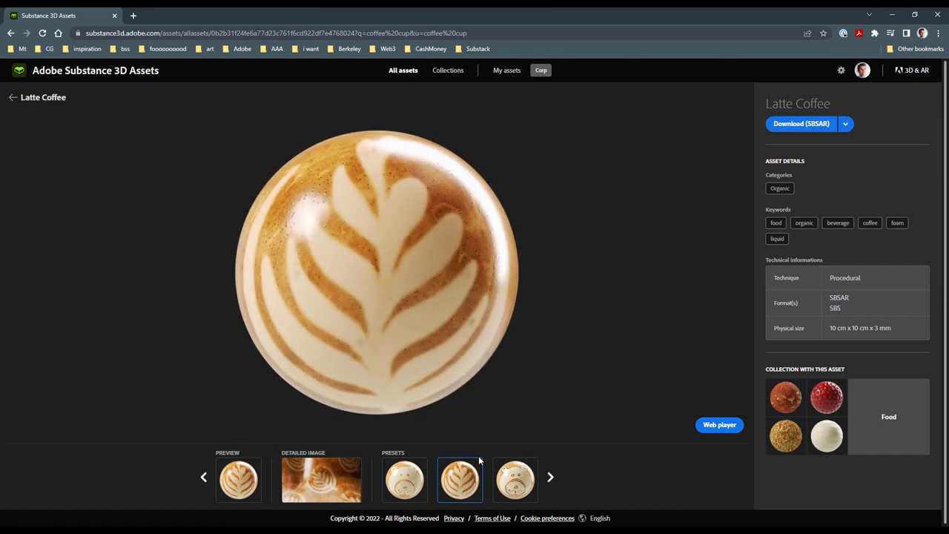
Examine the Latte Coffee parameters in the web player and try a larger Bubbles Size.
left_click(720, 424)
scroll(814, 315, "down", 3)
scroll(812, 323, "down", 1)
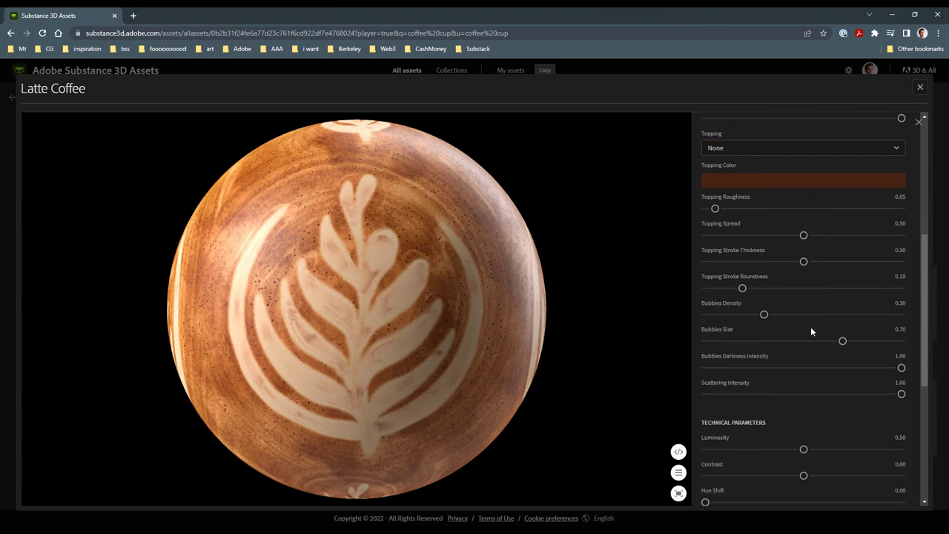
mouse_move(842, 341)
left_mouse_down()
mouse_move(750, 343)
mouse_move(856, 341)
left_mouse_up()
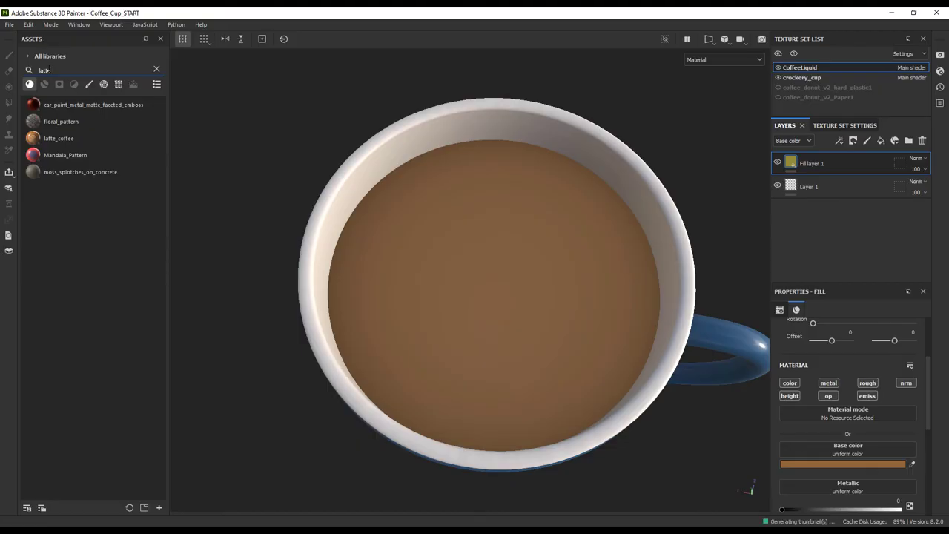
In Substance 3D Painter, search the assets for latte and apply latte_coffee to the coffee surface as a new layer above Fill layer 1.
type("e")
left_click_drag(65, 141, 541, 297)
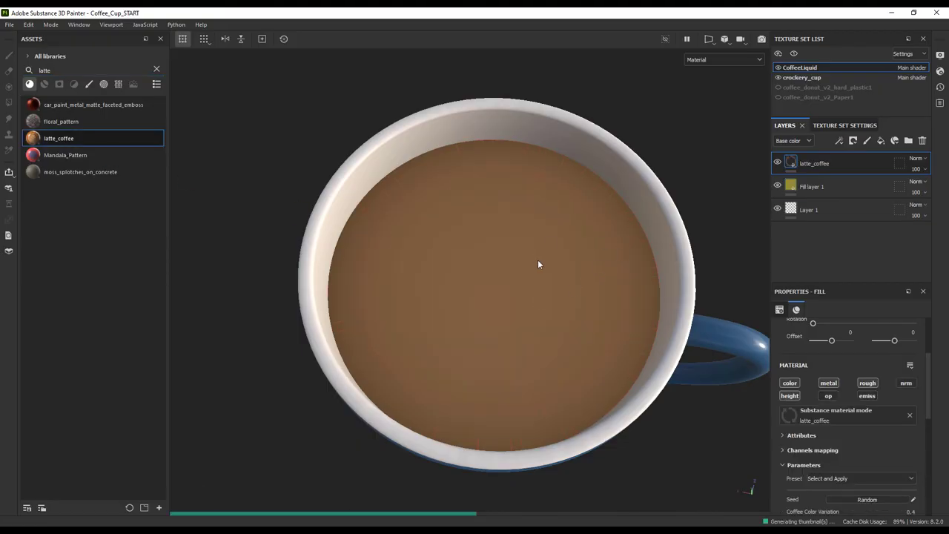
left_click_drag(546, 233, 539, 252, "alt")
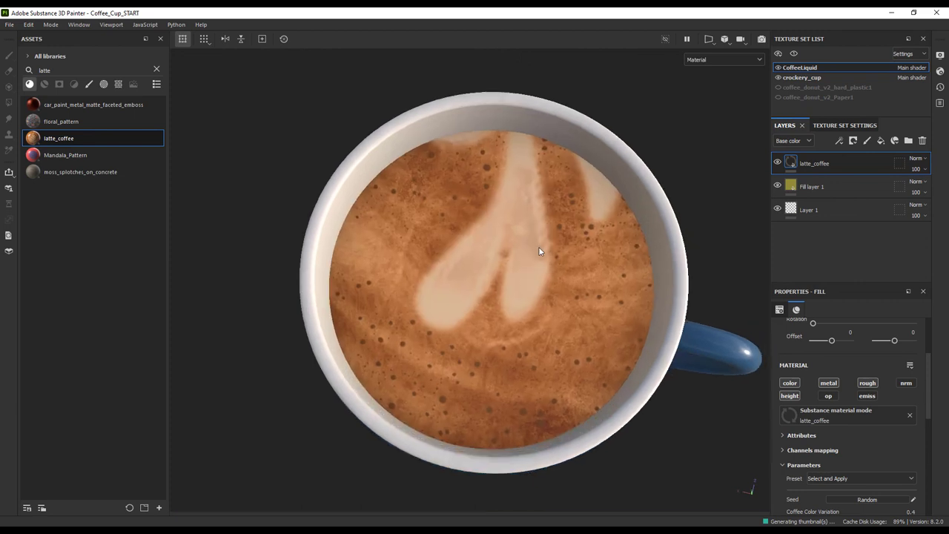
Show only the 2D view and set the latte_coffee fill's UV Wrap to None.
left_click(709, 39)
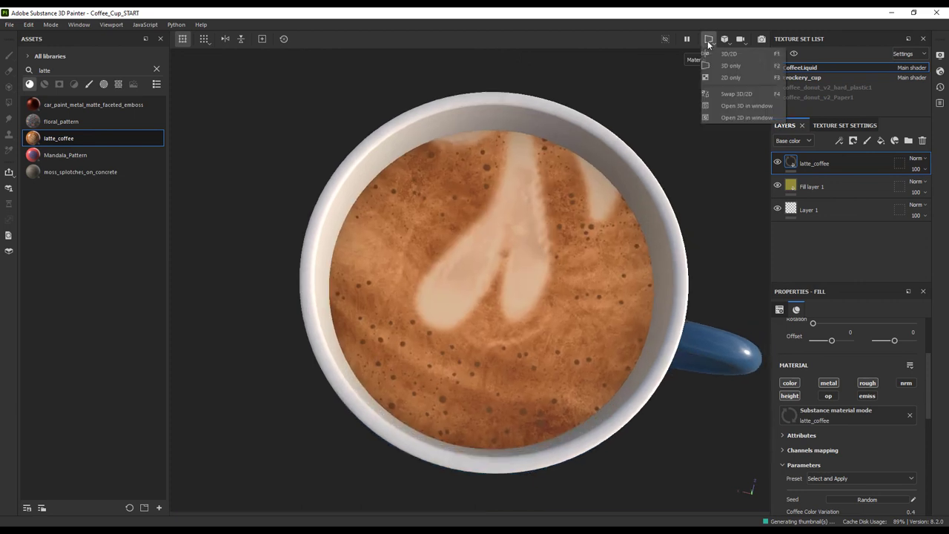
left_click(727, 78)
left_click(860, 362)
left_click(826, 360)
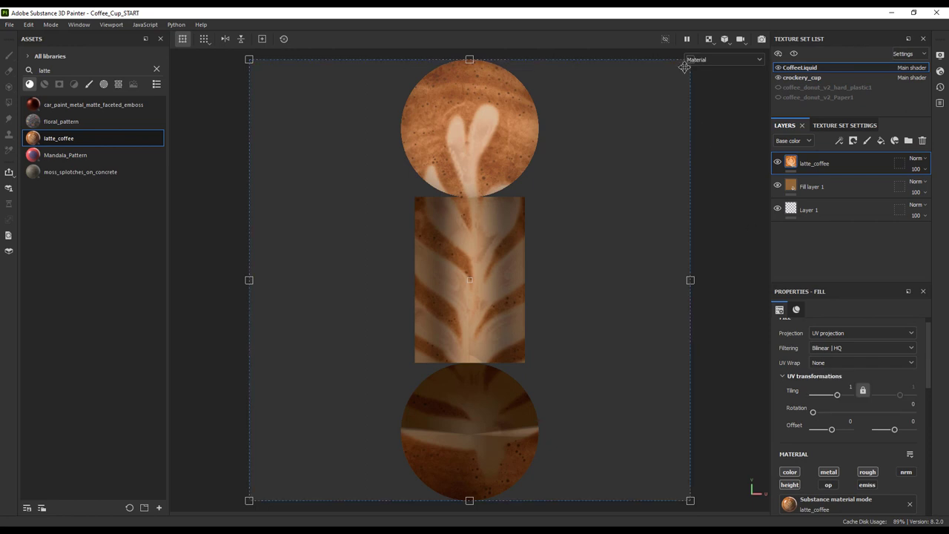
Scale and move the latte_coffee fill to fit the upper circular UV island, offset about 0.001 and 0.343, and return to the 3D-only view.
left_click_drag(248, 59, 590, 392)
left_click_drag(633, 421, 439, 85)
left_click_drag(496, 163, 546, 201)
key("F1")
left_click_drag(660, 148, 660, 153)
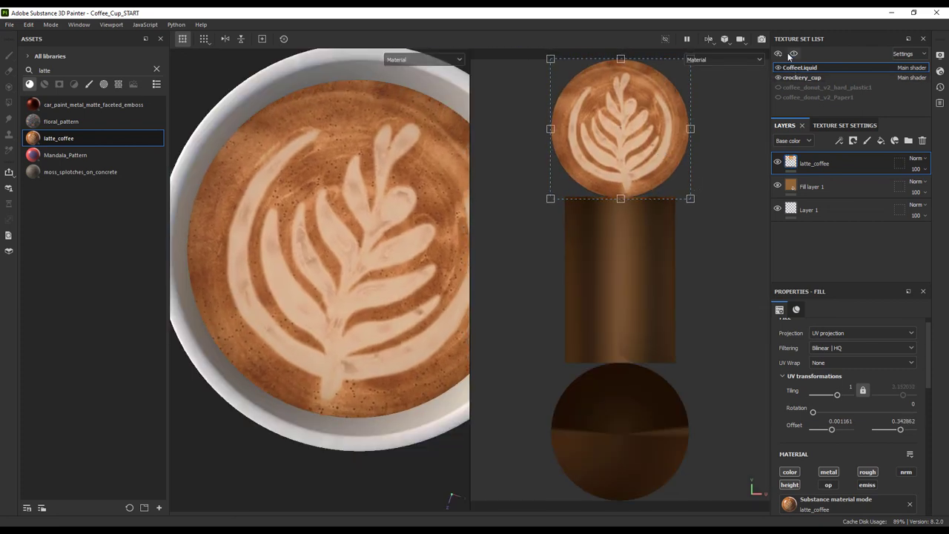
left_click(710, 41)
left_click(721, 63)
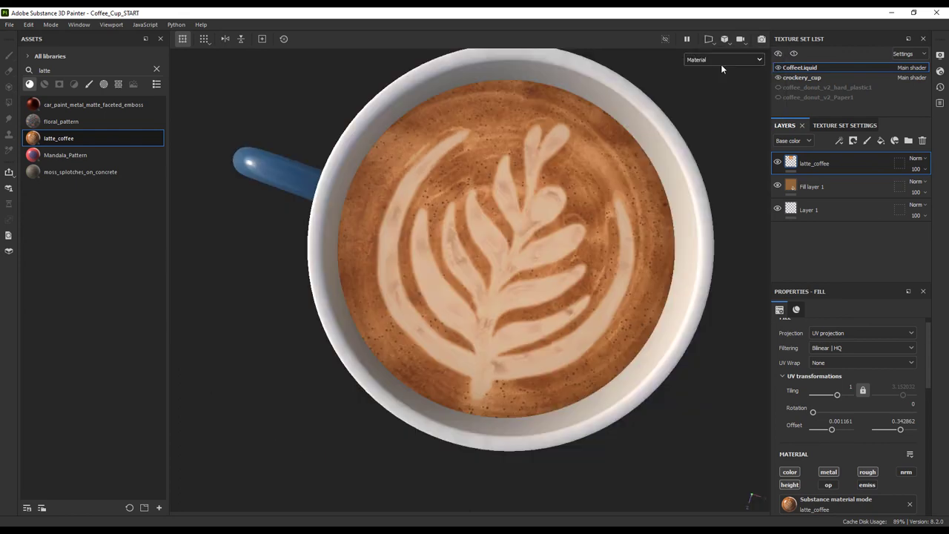
middle_click_drag(659, 169, 632, 198, "alt")
left_click_drag(631, 198, 609, 195, "alt")
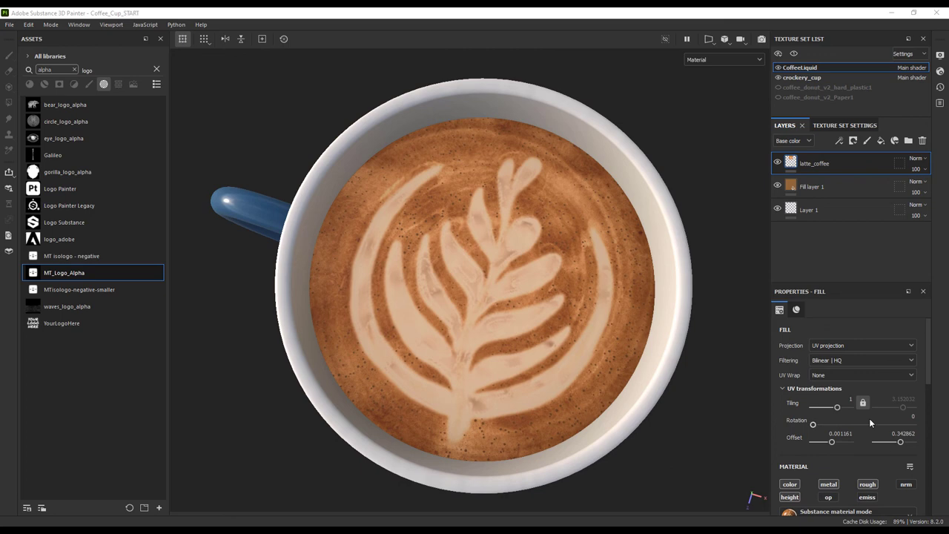
Try the Bear latte pattern, settle on Custom Mask and assign MT_Logo_Alpha as the Custom Mask Input.
scroll(869, 422, "down", 6)
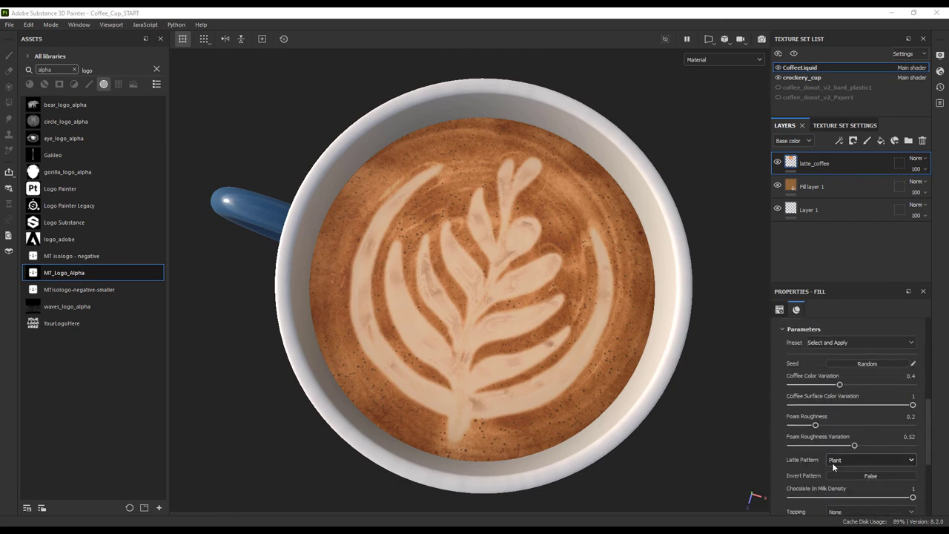
left_click(839, 461)
left_click(845, 482)
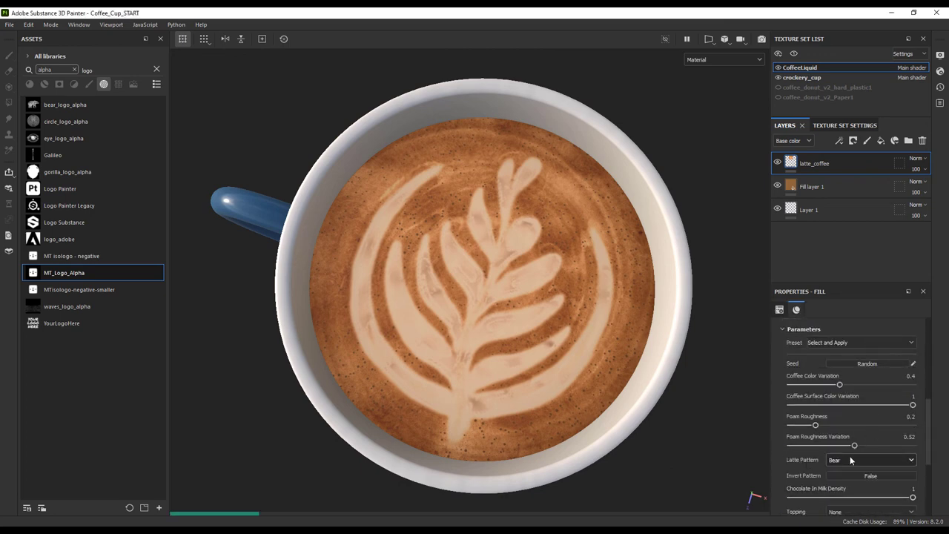
left_click(851, 461)
left_click(852, 475)
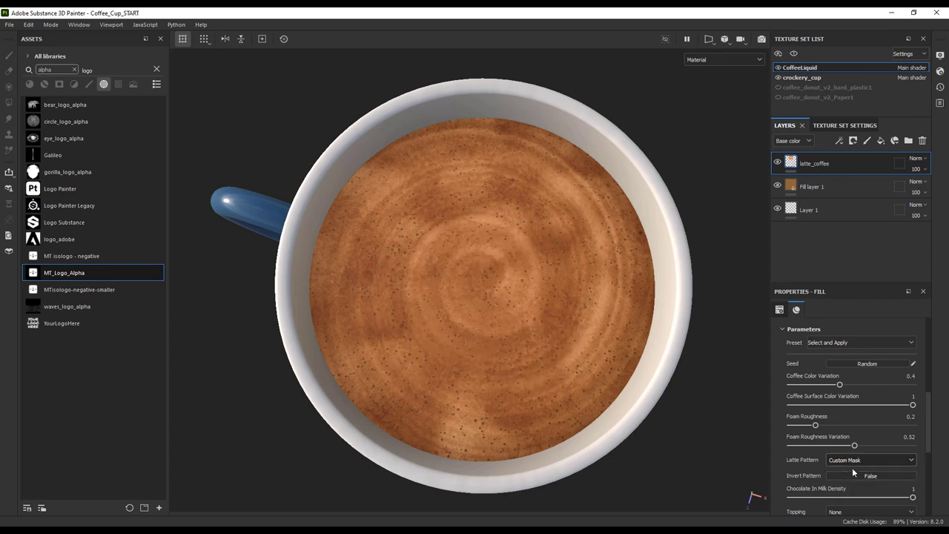
scroll(857, 462, "down", 8)
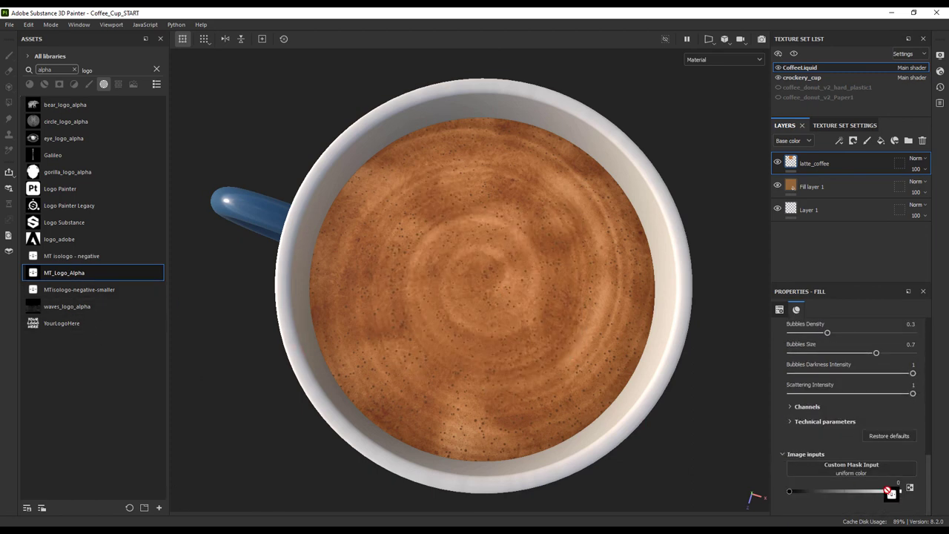
left_click_drag(886, 490, 879, 486)
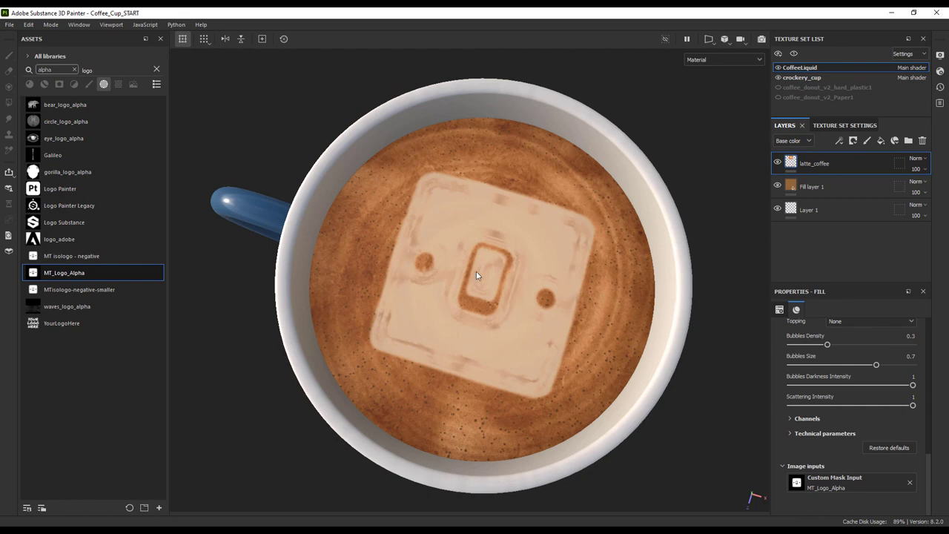
Duplicate the latte_coffee layer without its logo mask and set the copy's Bubbles Density, Bubbles Size and Bubbles Darkness Intensity to 0.
right_click_drag(320, 236, 451, 288, "alt")
middle_click_drag(451, 288, 621, 242, "alt")
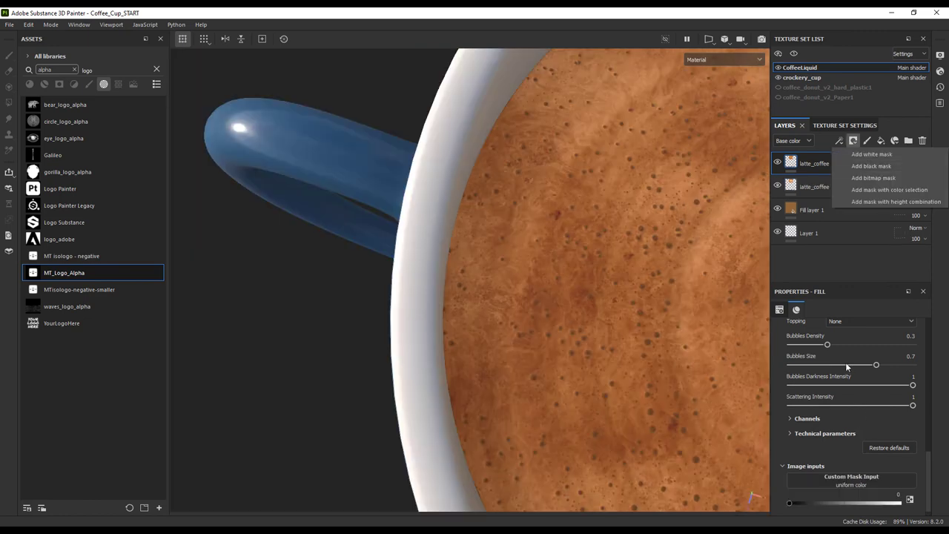
left_click(910, 392)
left_click_drag(913, 385, 755, 345)
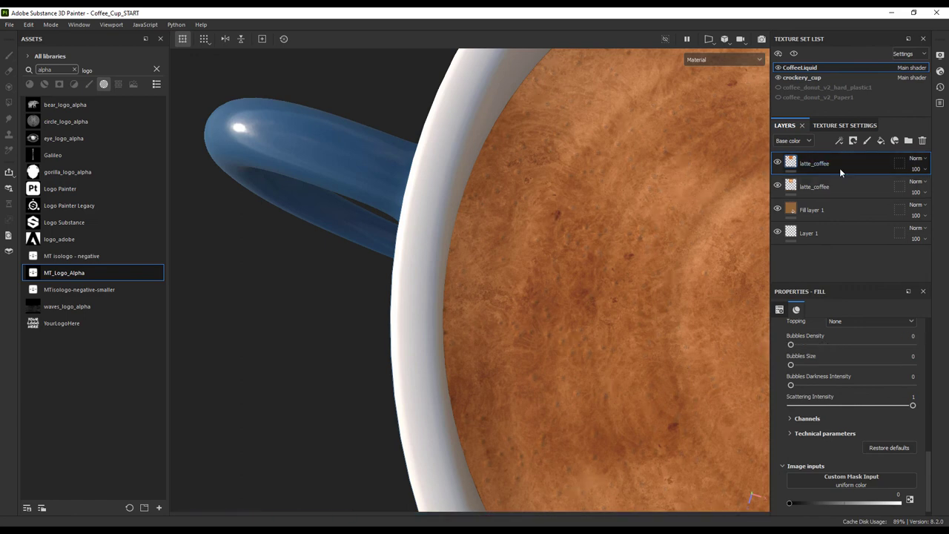
Add a black mask to the upper latte_coffee layer and paint white near the coffee's rim with a brush of size 3.69.
left_click(852, 141)
left_click(862, 164)
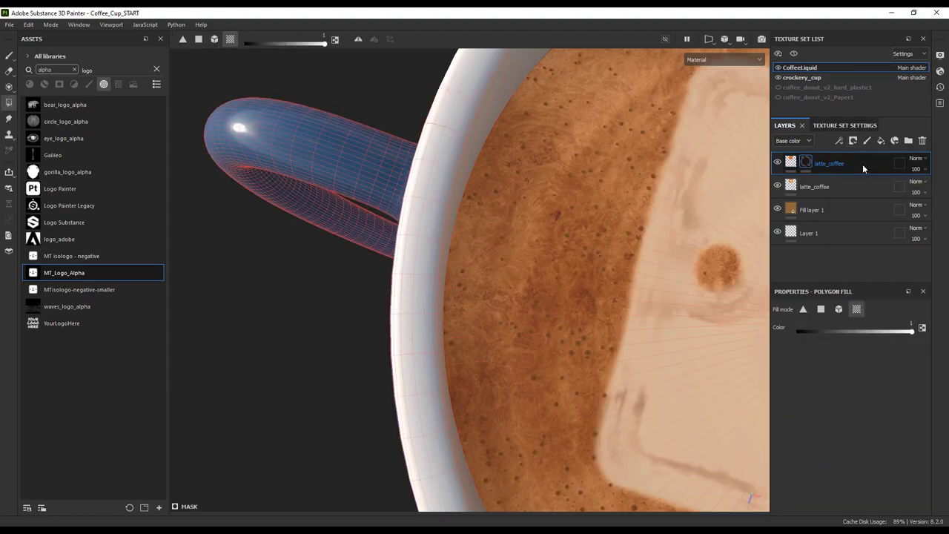
left_click(9, 55)
scroll(519, 197, "up", 6)
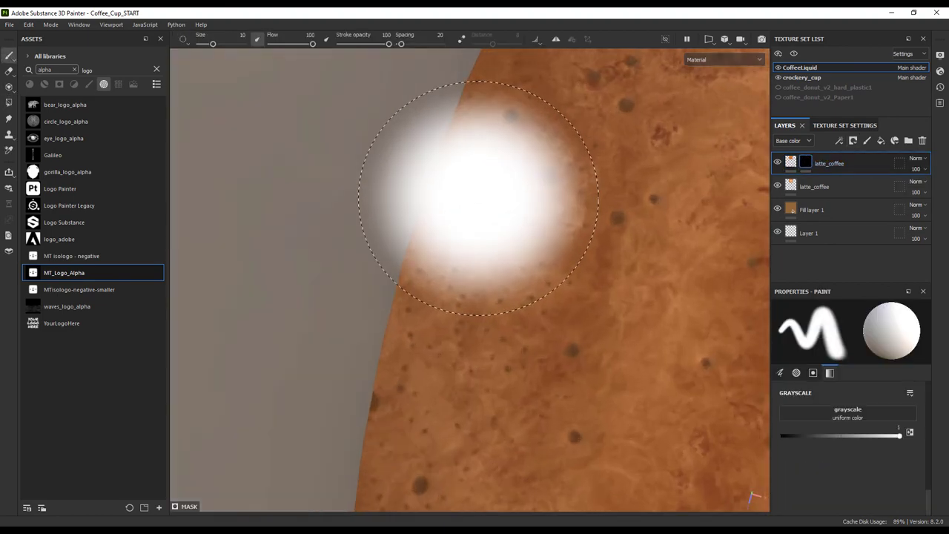
right_click_drag(510, 166, 445, 166, "ctrl")
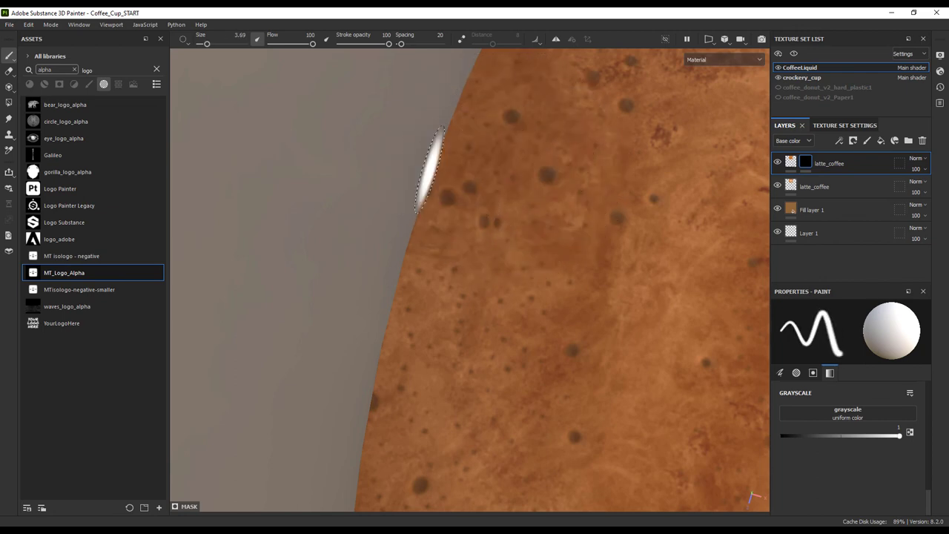
mouse_move(441, 197)
left_mouse_down()
mouse_move(378, 431)
mouse_move(455, 148)
left_mouse_up()
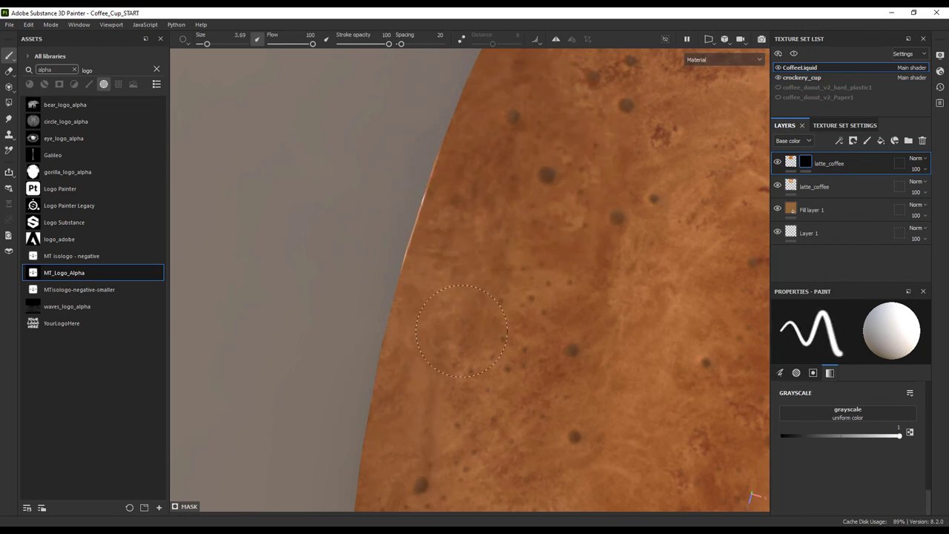
scroll(455, 307, "down", 3)
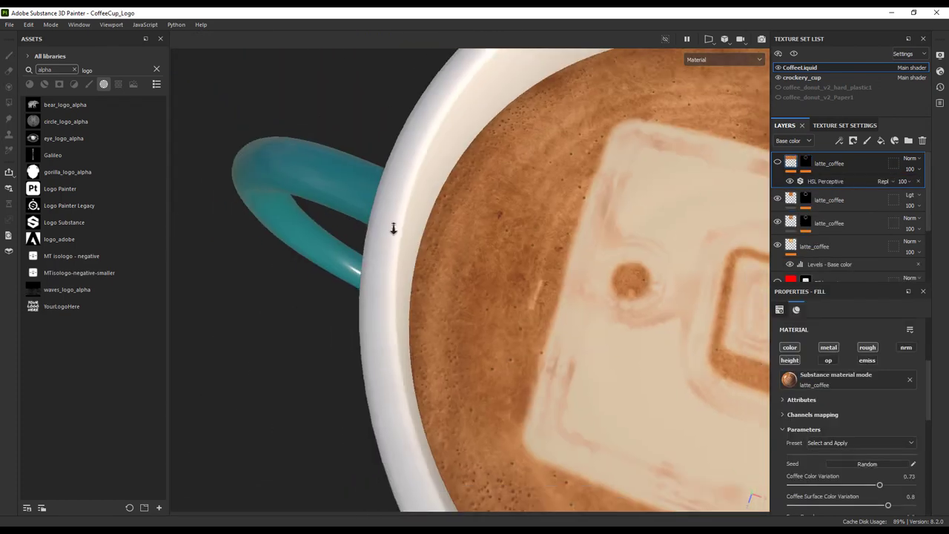
Send the textured mug from the CoffeeCup_Logo project to Substance 3D Stager.
scroll(529, 197, "down", 2)
left_click_drag(528, 197, 553, 182, "alt")
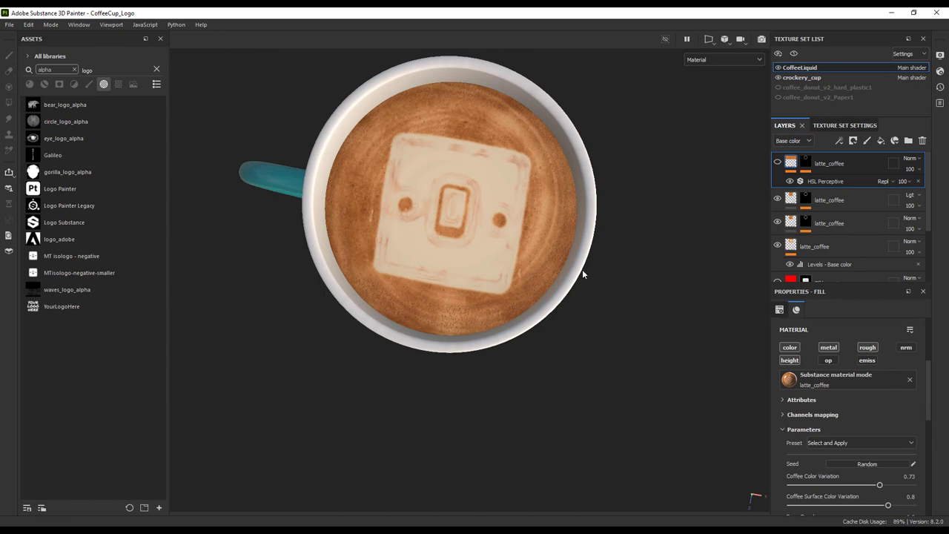
left_click(10, 24)
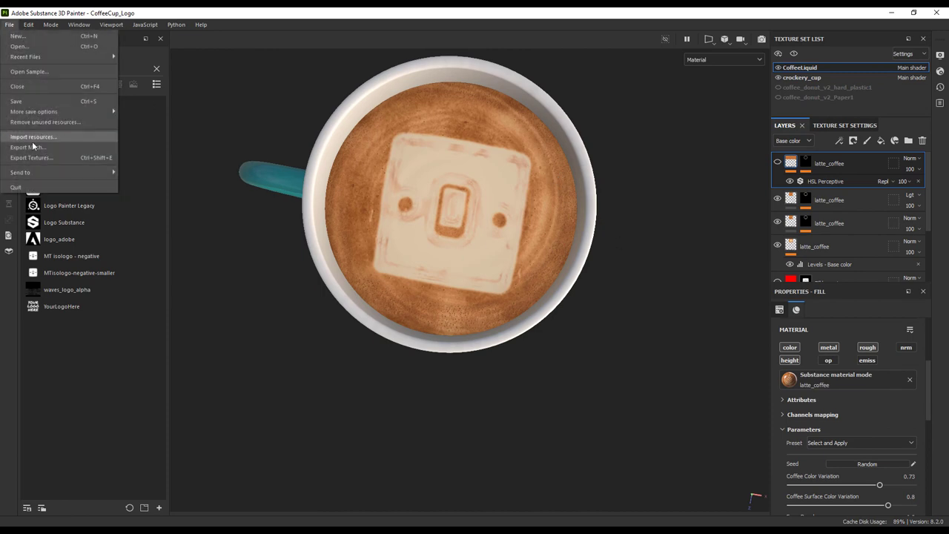
mouse_move(40, 172)
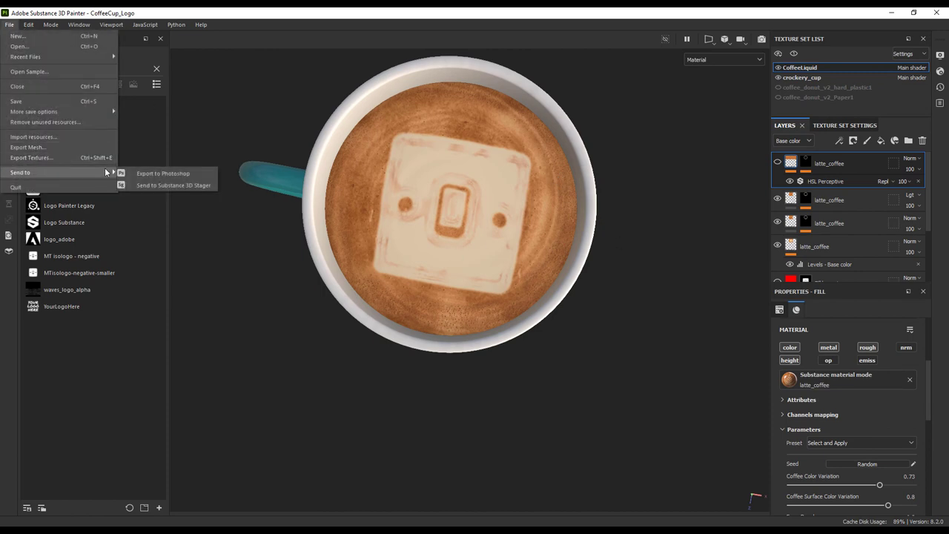
left_click(185, 185)
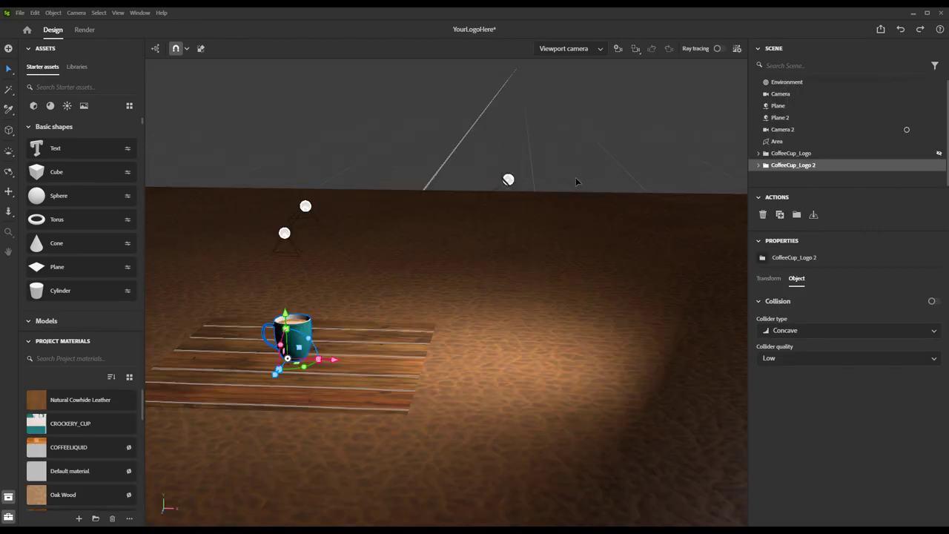
Look around the Stager scene with the mug on the wood planks and select the area light to inspect it.
right_click_drag(584, 222, 489, 239)
scroll(398, 255, "down", 4)
right_click_drag(398, 255, 487, 275)
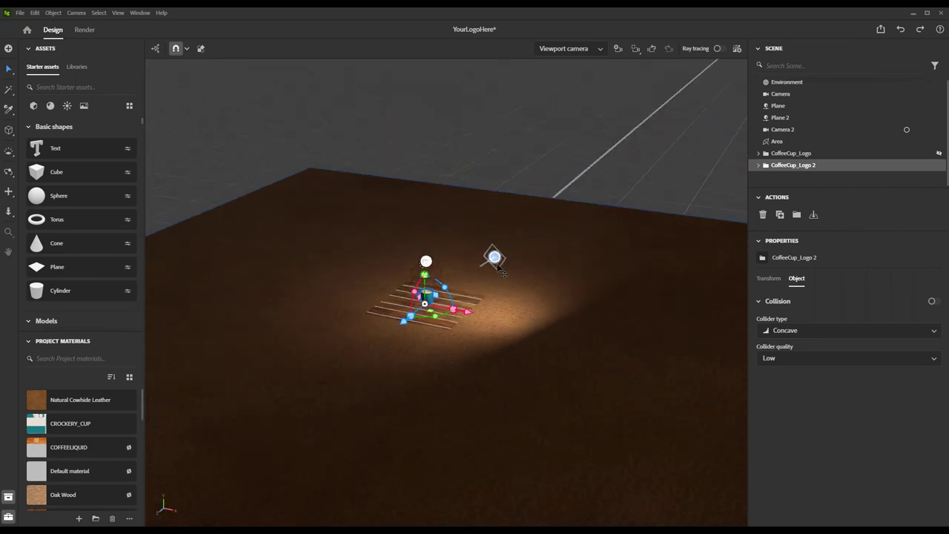
left_click(494, 256)
scroll(560, 285, "up", 5)
left_click_drag(560, 284, 682, 103, "alt")
Preview the mug through Camera and Camera 2 with ray tracing, select the Plane, and return to the Camera view.
left_click(570, 47)
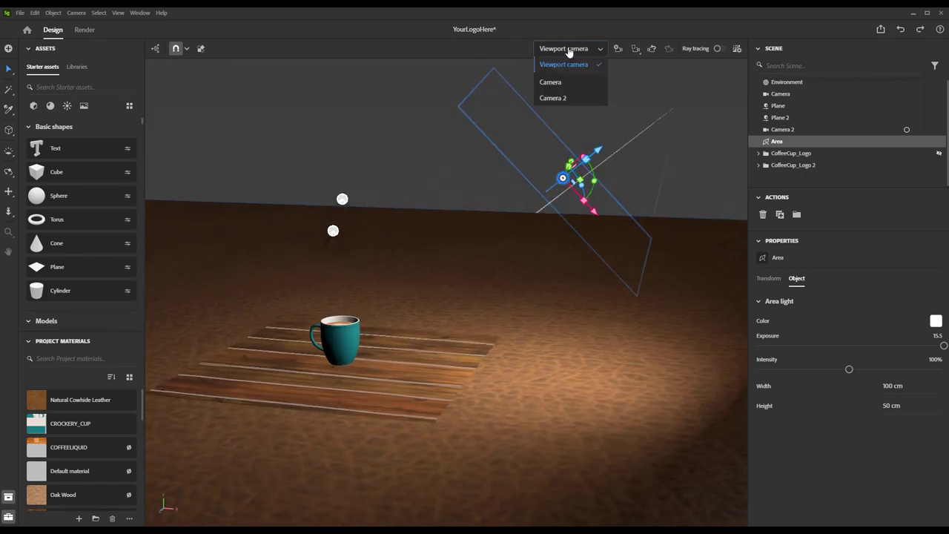
left_click(568, 82)
left_click(571, 49)
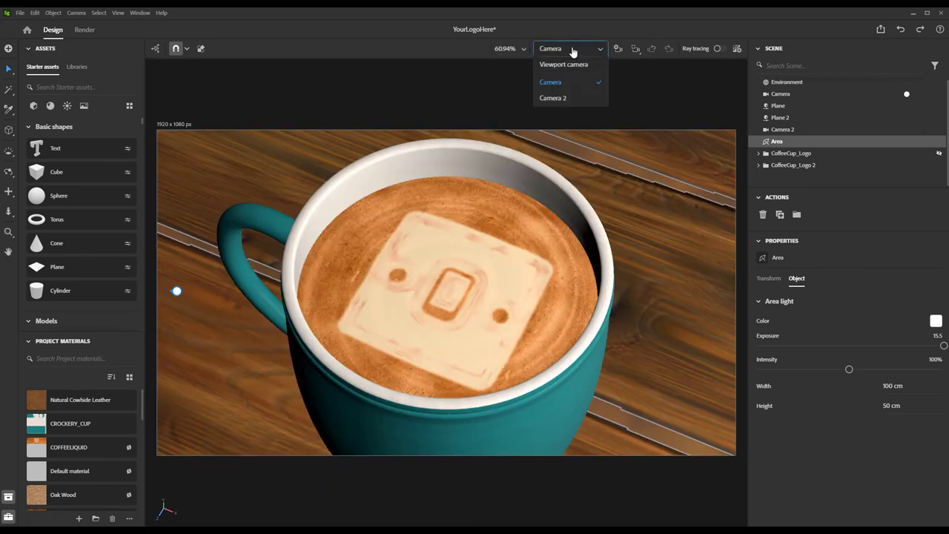
left_click(570, 98)
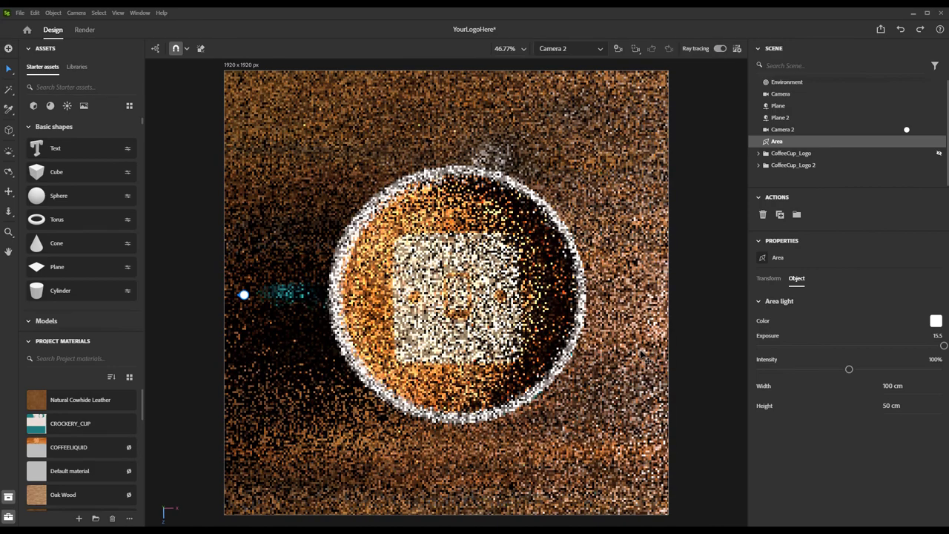
left_click(579, 147)
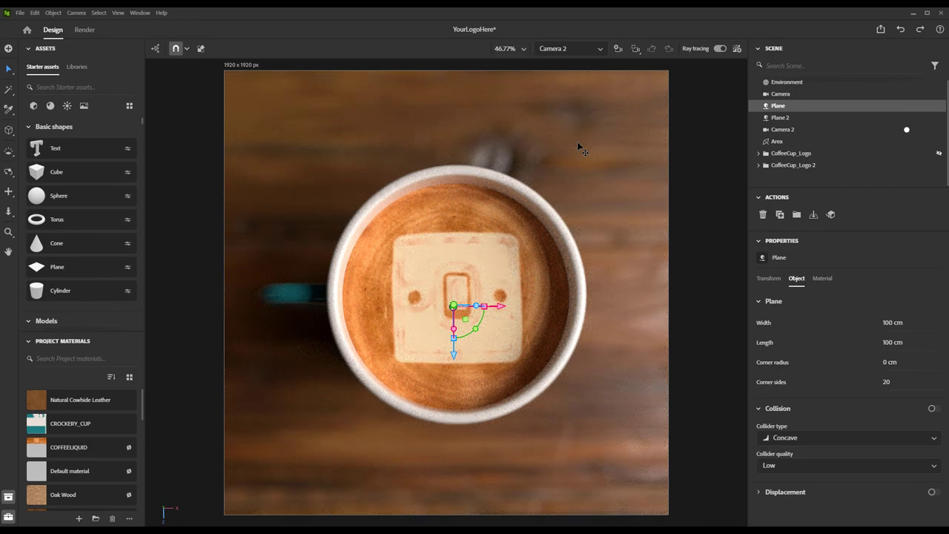
left_click(566, 50)
left_click(561, 85)
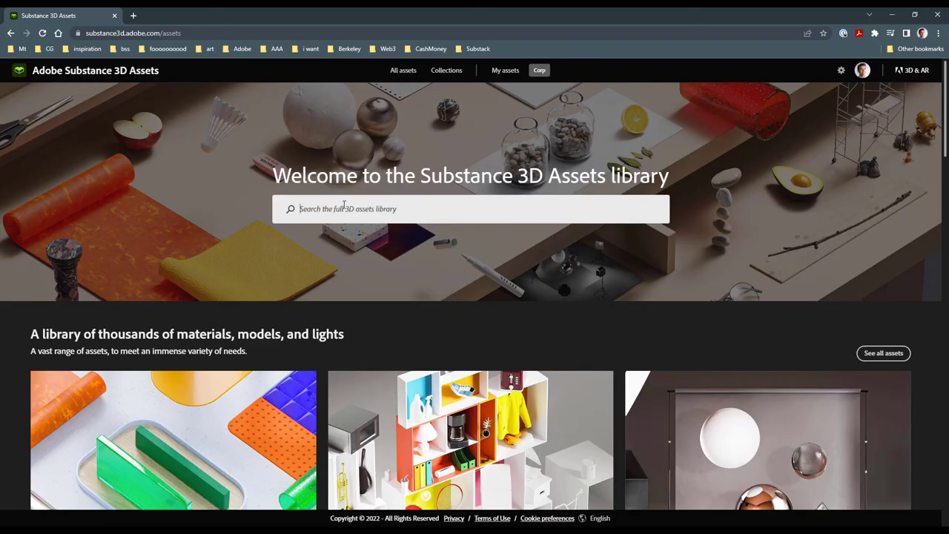
Switch to the Substance 3D Assets website, search for "picture fram" and open the Gallery Frame model's page.
left_click(343, 205)
type("picture fram")
key("Return")
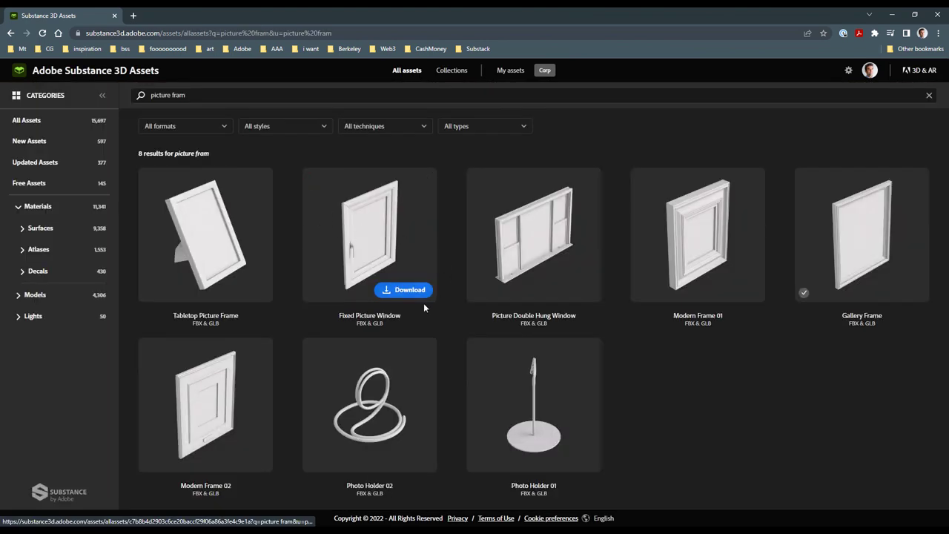
left_click(863, 233)
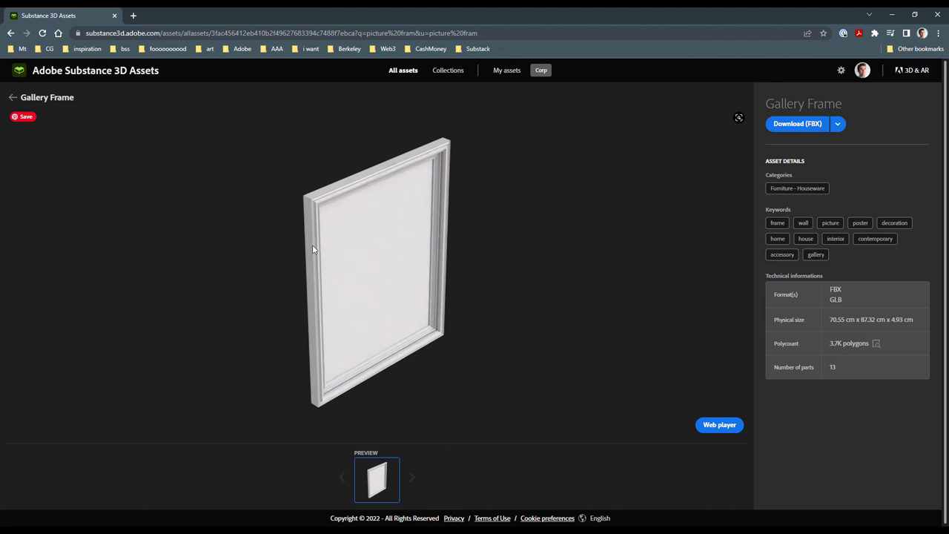
Leave the Gallery Frame page, search the assets library for "thick paint" and open the first result.
left_click(12, 97)
left_click(137, 89)
type("thick paint")
key("Return")
left_click(199, 214)
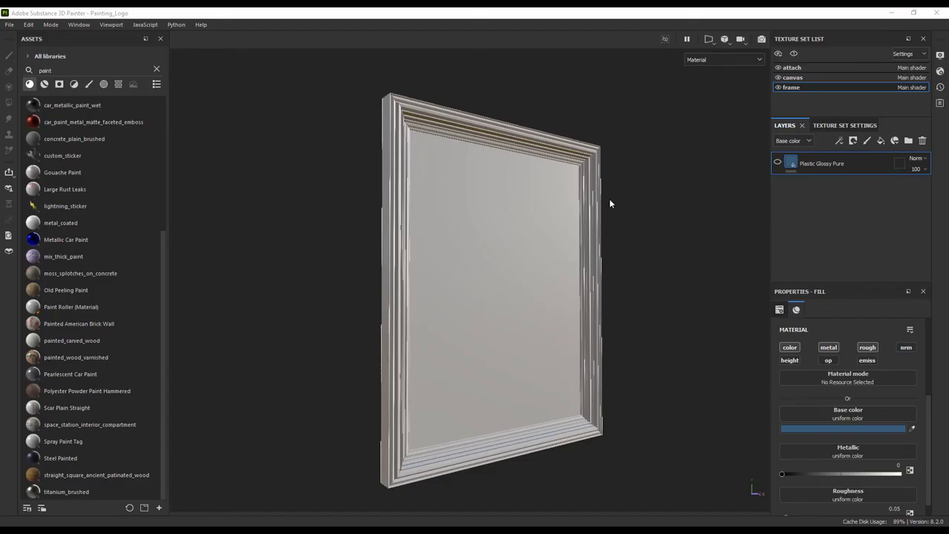
In the Painting_Logo project in Substance 3D Painter, select the canvas texture set and show its mix_thick_paint layer.
left_click_drag(610, 203, 634, 206, "alt")
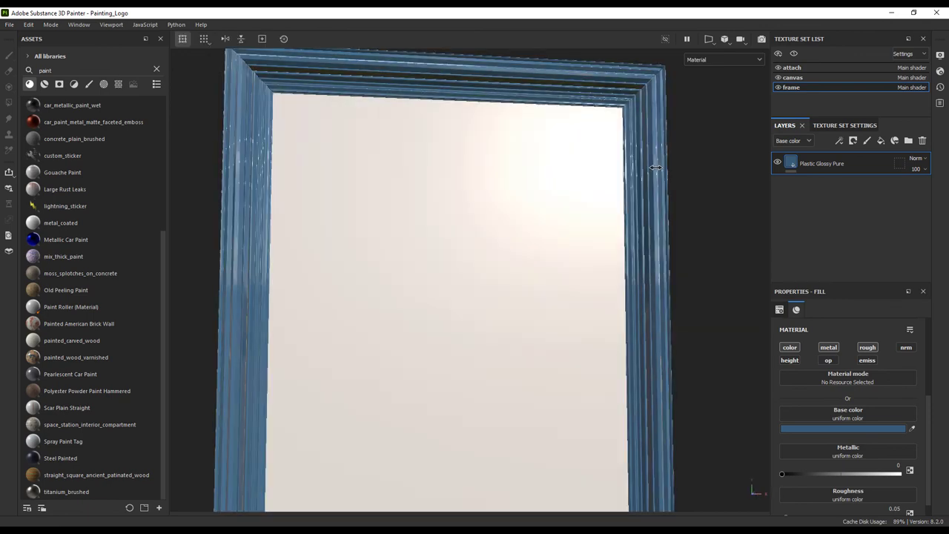
right_click_drag(568, 170, 642, 169, "shift")
scroll(628, 166, "down", 3)
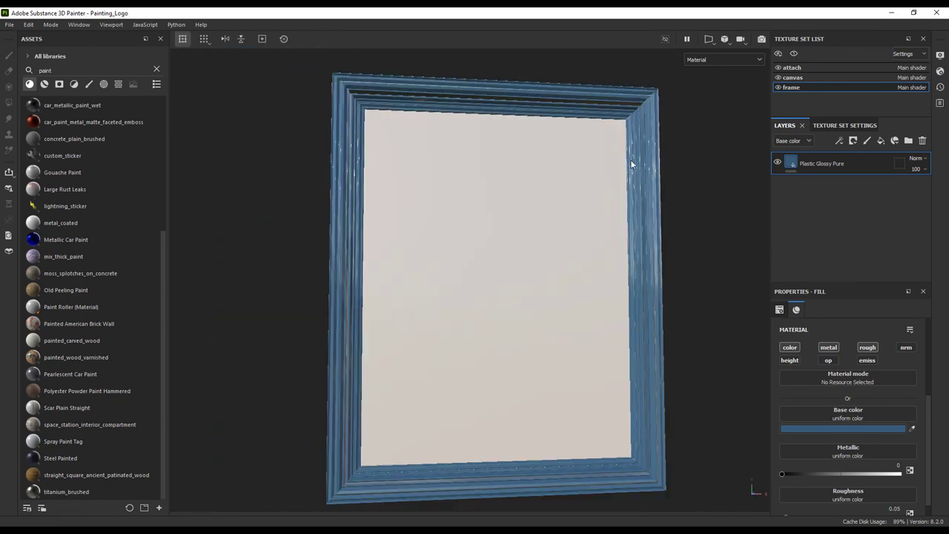
mouse_move(623, 165)
left_mouse_down("alt")
mouse_move(634, 184)
mouse_move(630, 174)
left_mouse_up("alt")
left_click(793, 77)
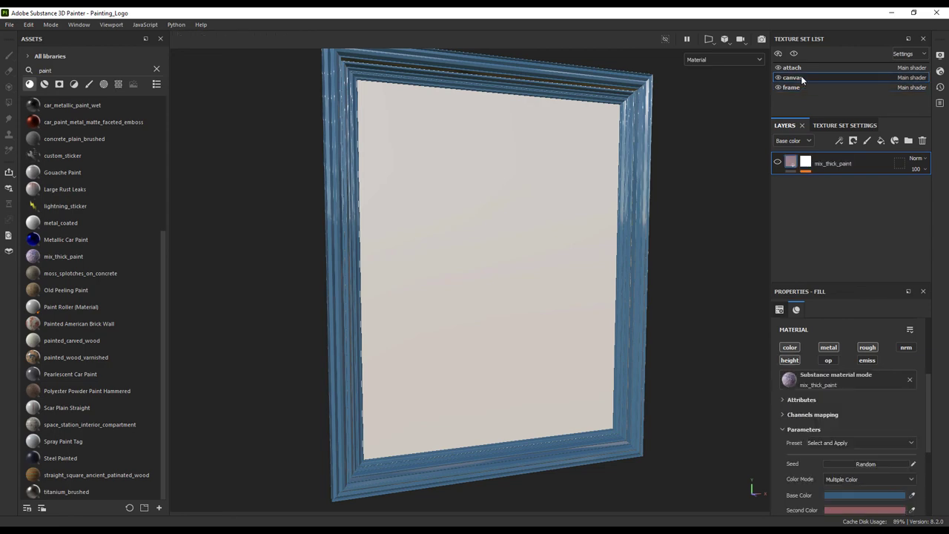
left_click(778, 162)
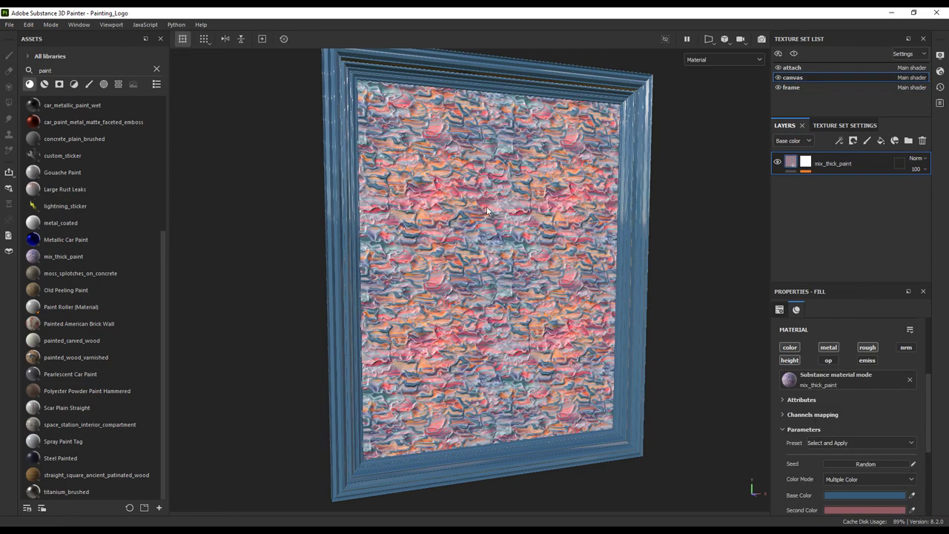
Enable the logo Fill effect in the mask of the canvas's mix_thick_paint layer.
left_click(807, 161)
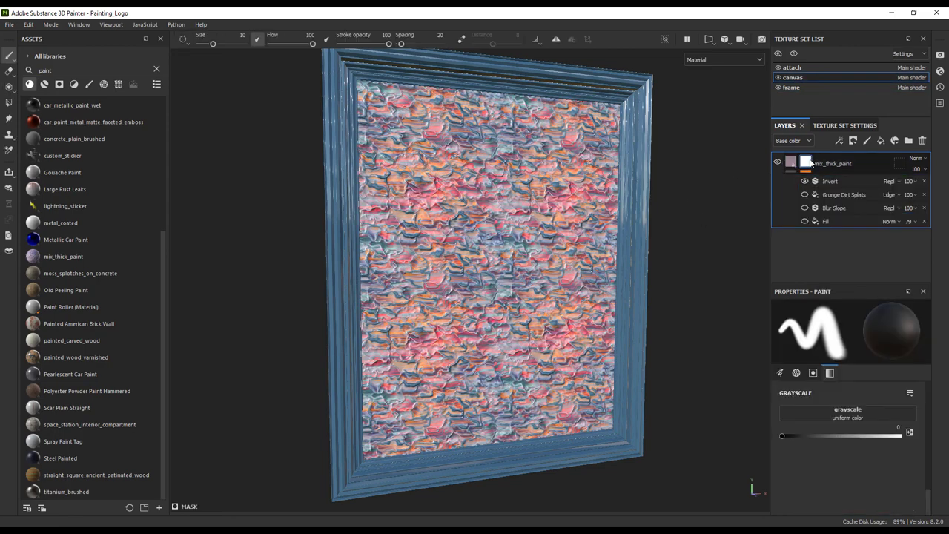
left_click(804, 221)
scroll(445, 297, "up", 5)
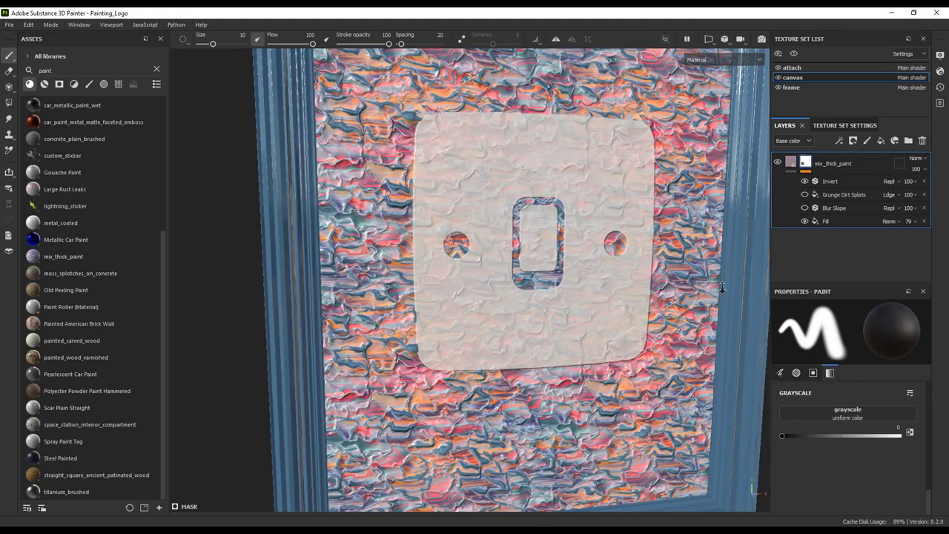
mouse_move(444, 306)
right_mouse_down("alt")
mouse_move(602, 304)
mouse_move(428, 277)
right_mouse_up("alt")
left_click_drag(428, 277, 530, 255, "alt")
middle_click_drag(519, 270, 511, 275, "alt")
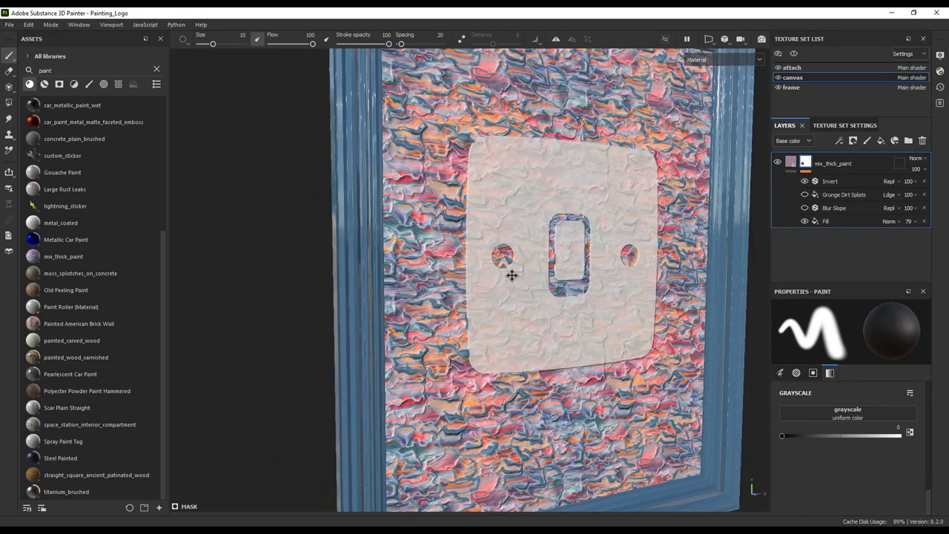
Enable the Blur Slope and Grunge Dirt Splats effects in the mix_thick_paint mask and inspect the logo's roughened edges.
left_click(805, 207)
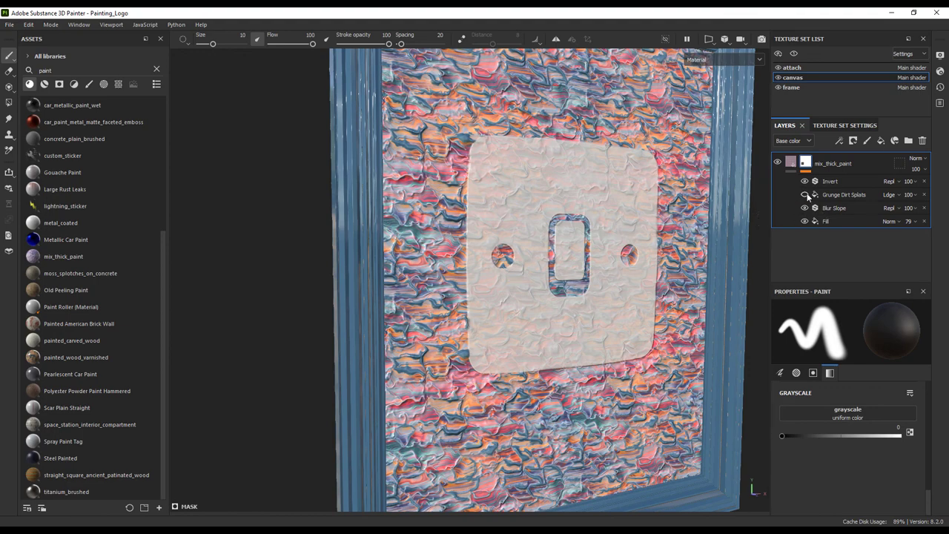
left_click(804, 194)
left_click_drag(571, 210, 482, 207, "alt")
scroll(522, 203, "down", 2)
middle_click_drag(697, 103, 615, 193, "alt")
mouse_move(477, 155)
left_mouse_down("alt")
mouse_move(576, 222)
mouse_move(626, 194)
left_mouse_up("alt")
scroll(622, 202, "down", 2)
left_click_drag(624, 230, 586, 244, "alt")
scroll(593, 241, "down", 2)
left_click_drag(511, 232, 548, 247, "alt")
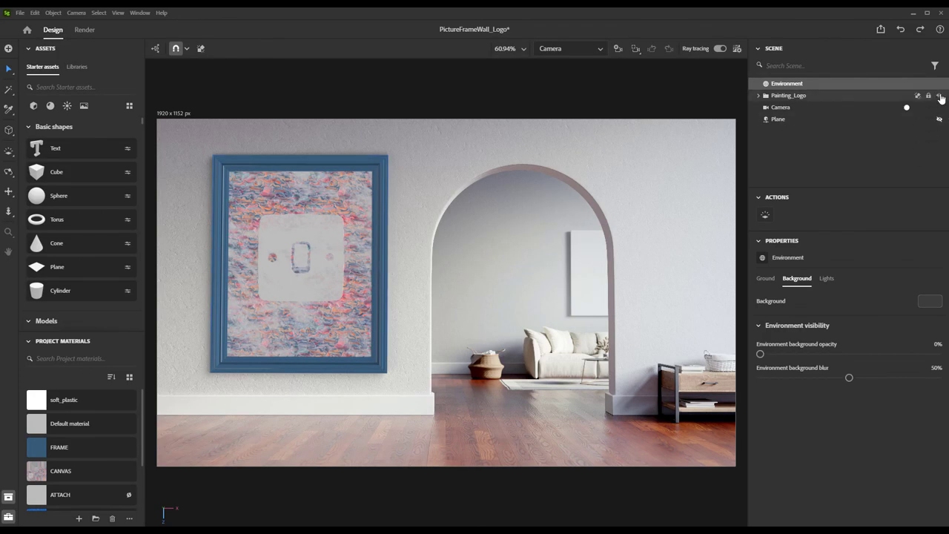
Toggle the Painting_Logo group's visibility in the PictureFrameWall_Logo Stager scene to compare the wall with and without the painting.
left_click(939, 96)
left_click(940, 96)
left_click(940, 97)
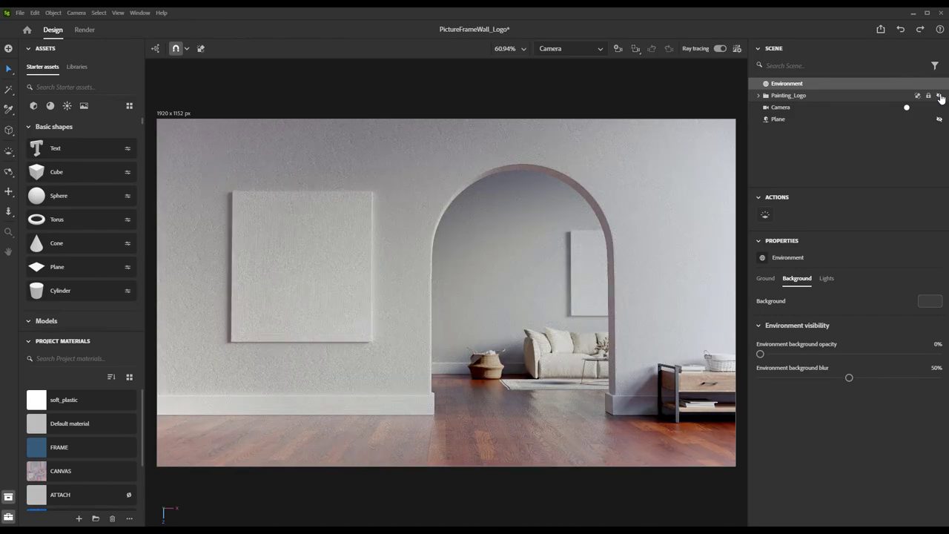
left_click(940, 97)
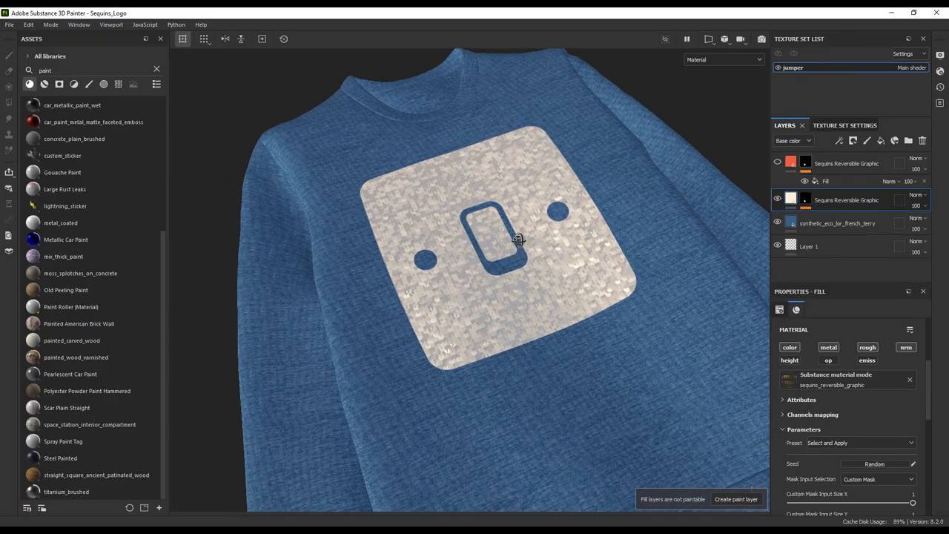
In the Sequins_Logo Painter project, inspect the cream sequins layer's logo mask fill and show the red sequins layer above it.
left_click_drag(518, 239, 452, 248, "alt")
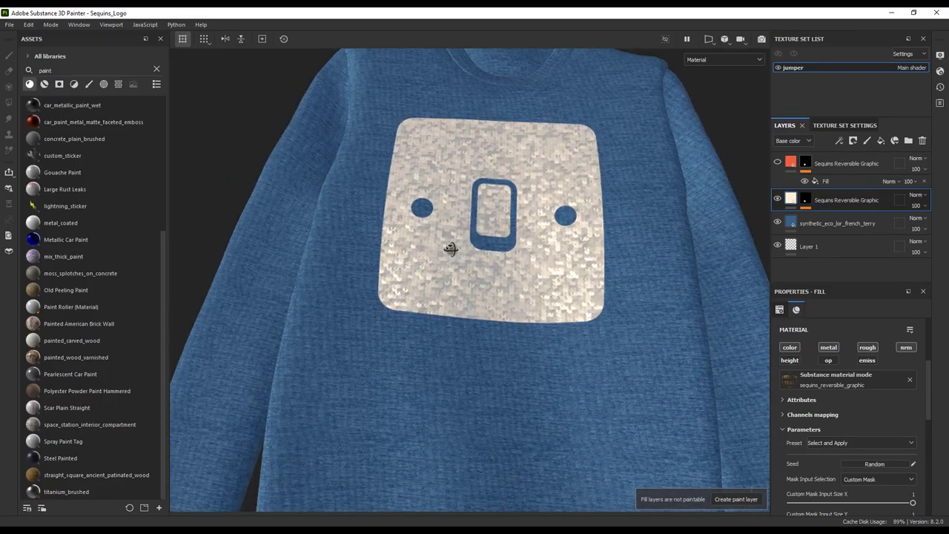
left_click(807, 200)
left_click(825, 218)
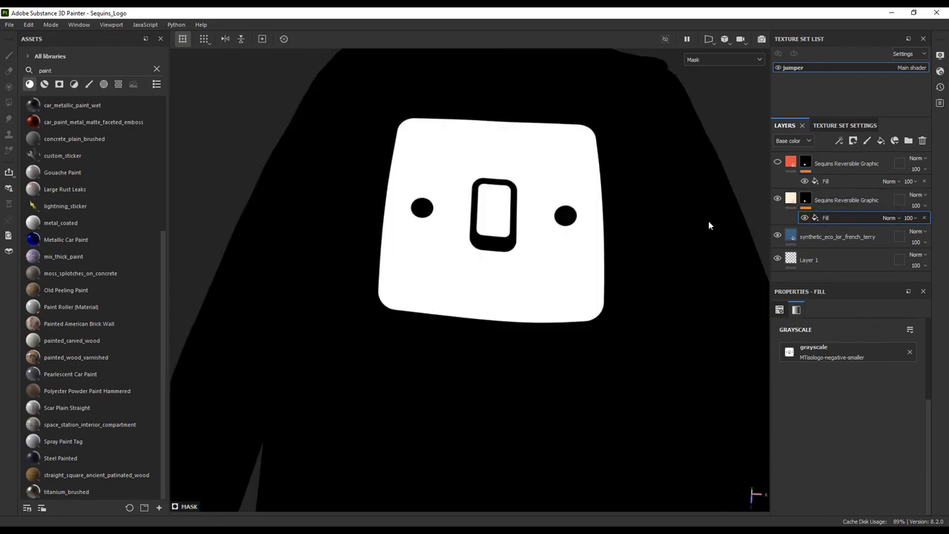
left_click(790, 199)
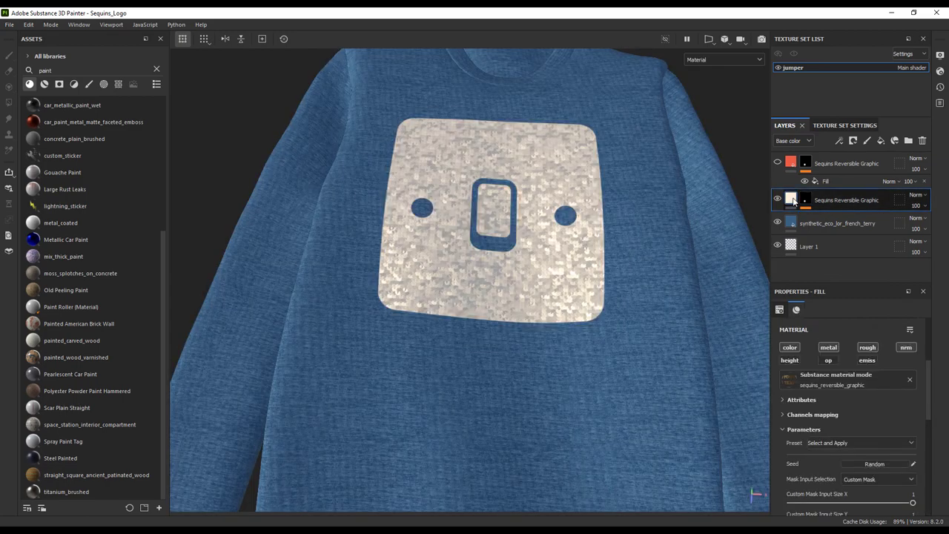
left_click(777, 163)
scroll(542, 254, "up", 6)
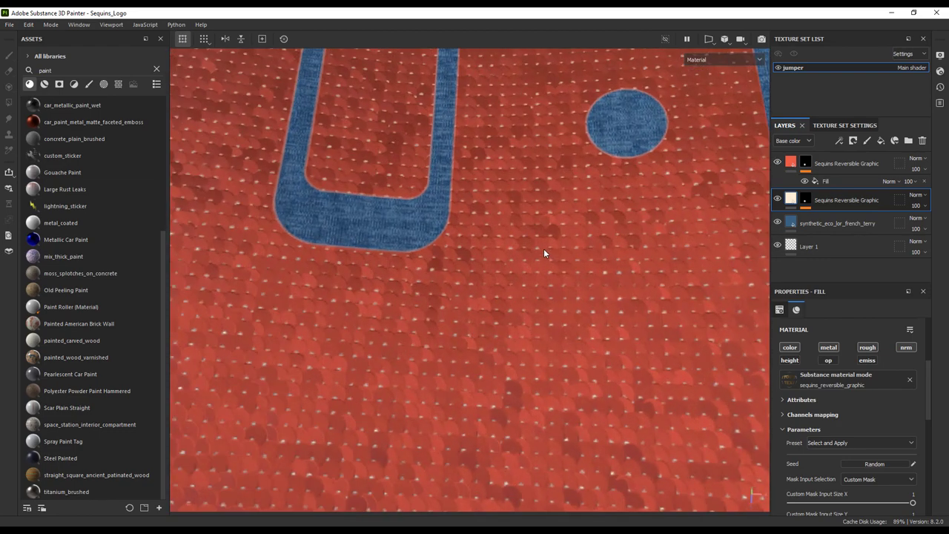
Adjust the cream sequins layer's Sequin Orientation and add a paint effect to the red sequins layer's mask.
scroll(881, 448, "down", 10)
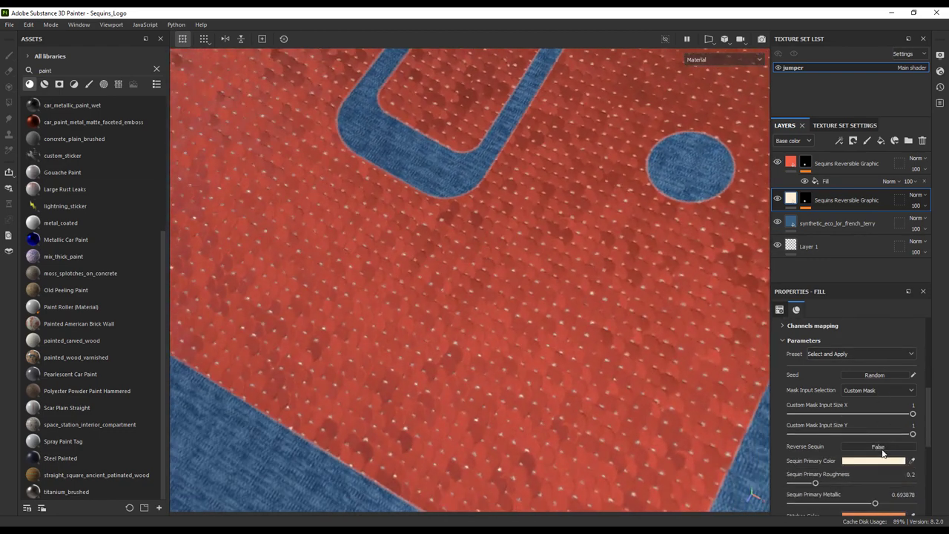
left_click_drag(865, 429, 845, 413)
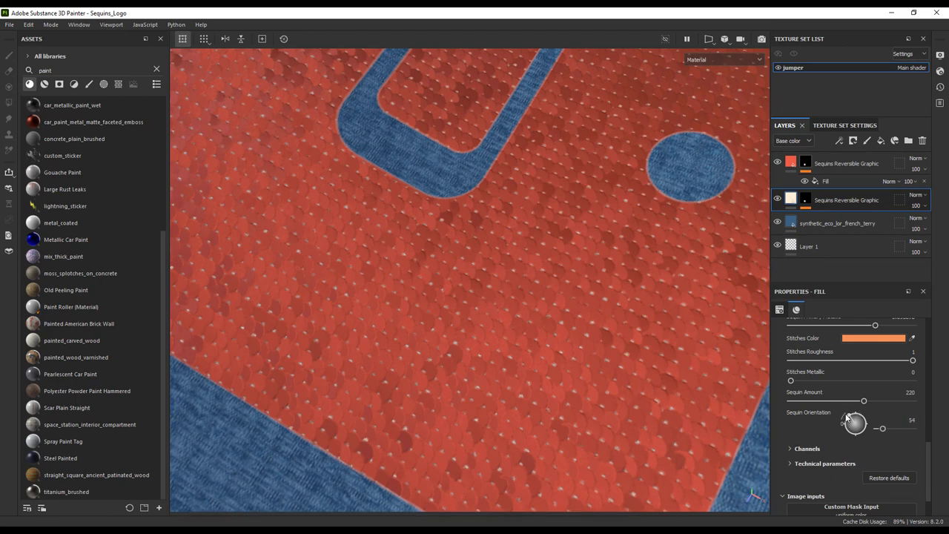
left_click_drag(847, 416, 879, 427)
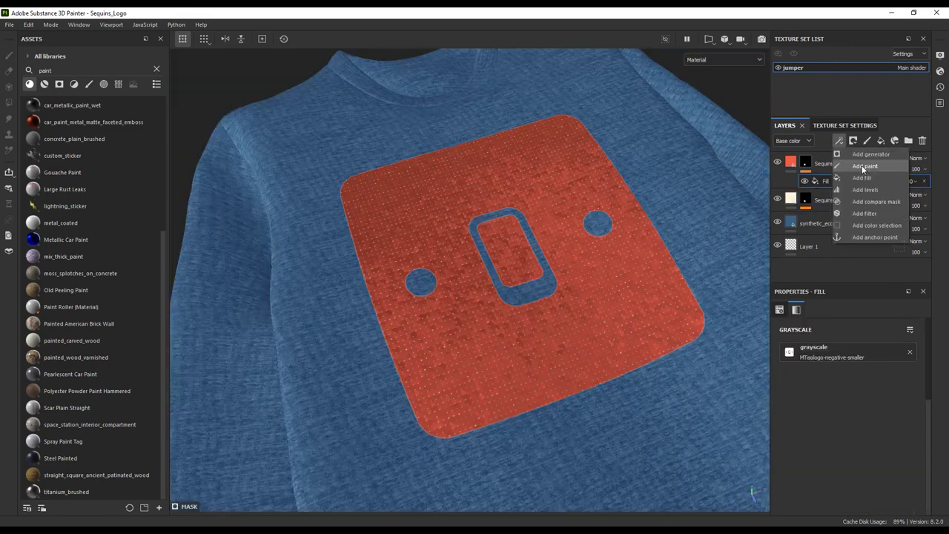
left_click(863, 165)
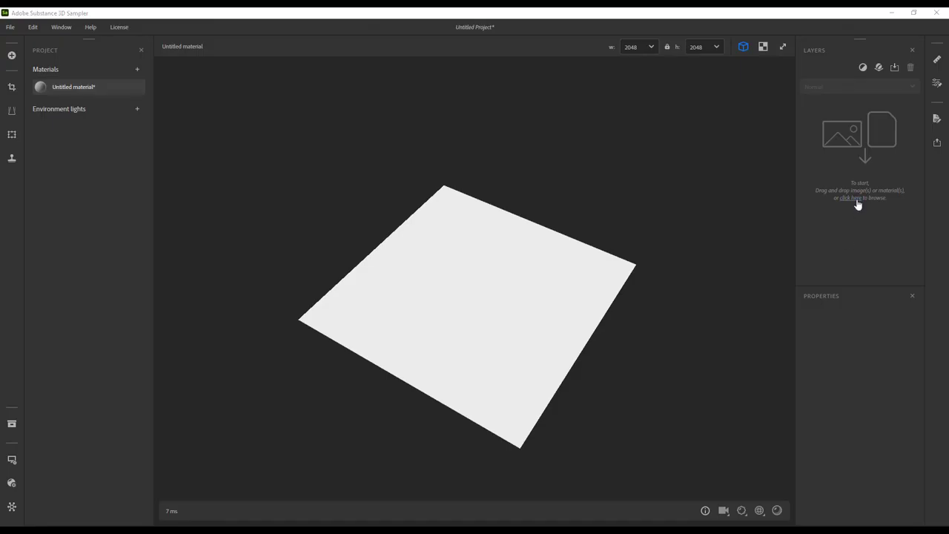
In Substance 3D Sampler, import patch_forSampler.psd with the Use as bitmap template and a base material.
left_click(858, 202)
left_click(858, 114)
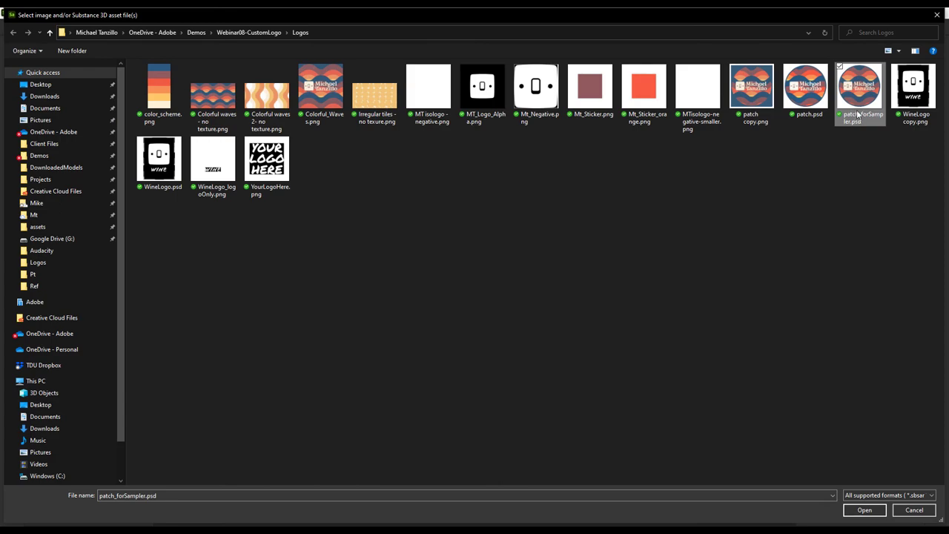
left_click(860, 508)
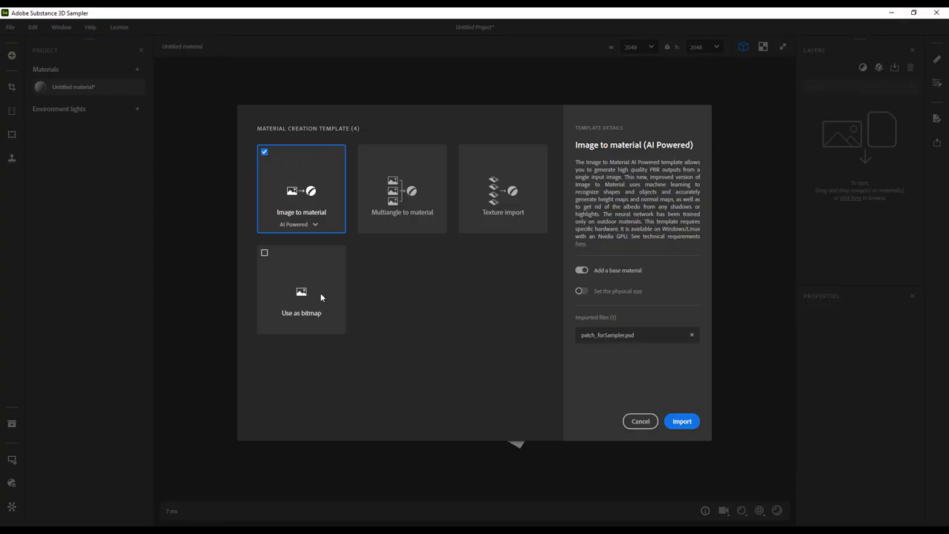
left_click(321, 297)
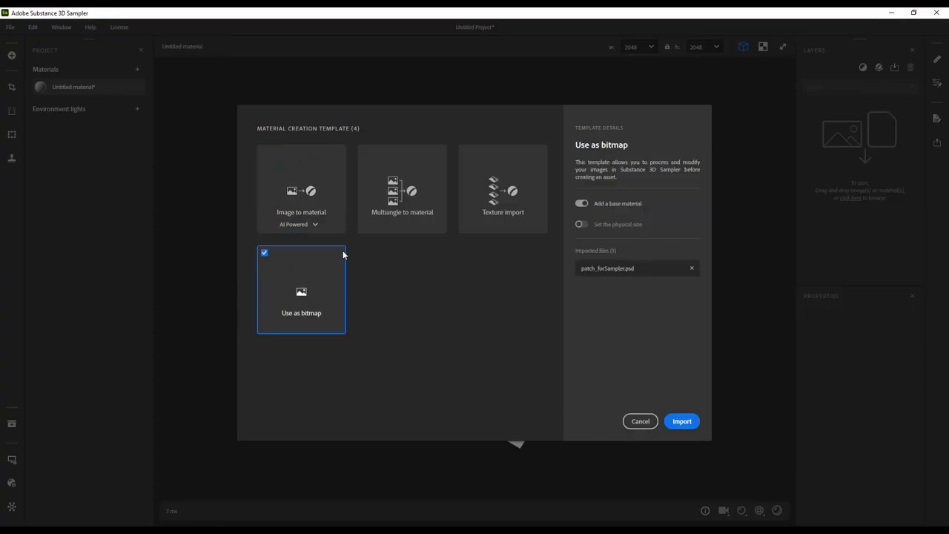
left_click(684, 421)
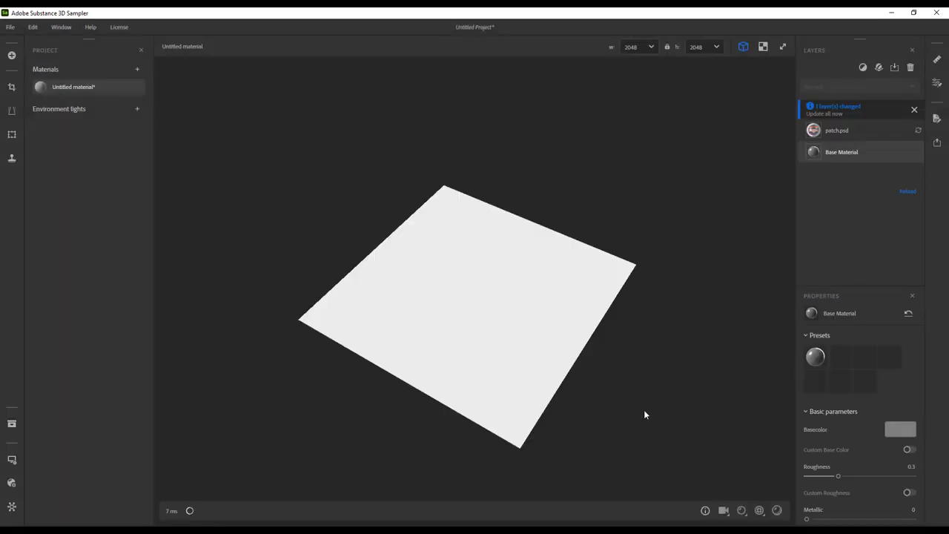
Add the Embroidery filter to the patch material, check the texture tiling and examine the stitching up close.
left_click(862, 66)
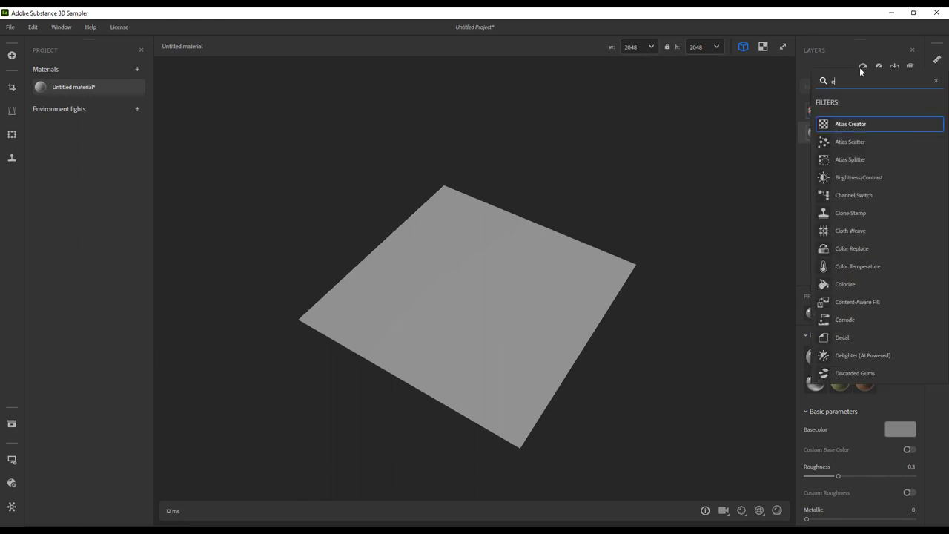
type("embro")
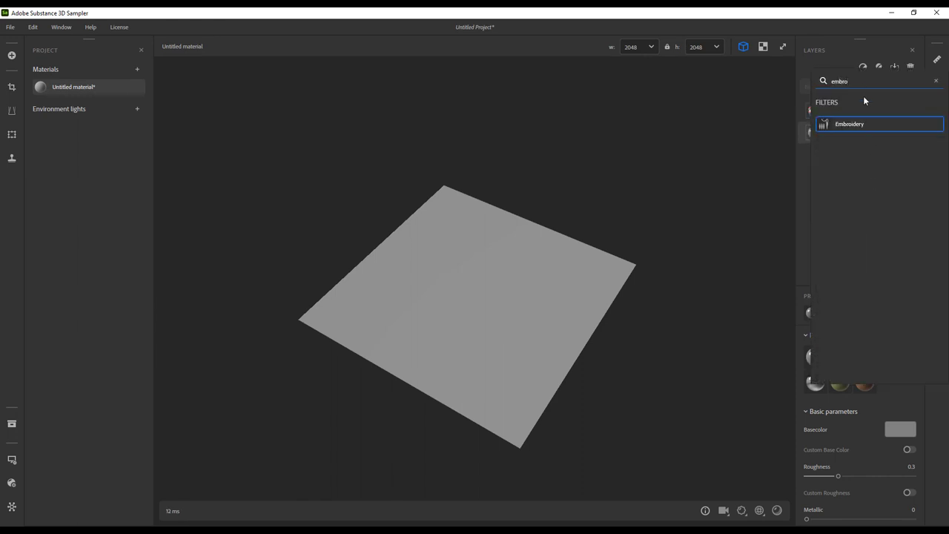
left_click(866, 123)
left_click(759, 510)
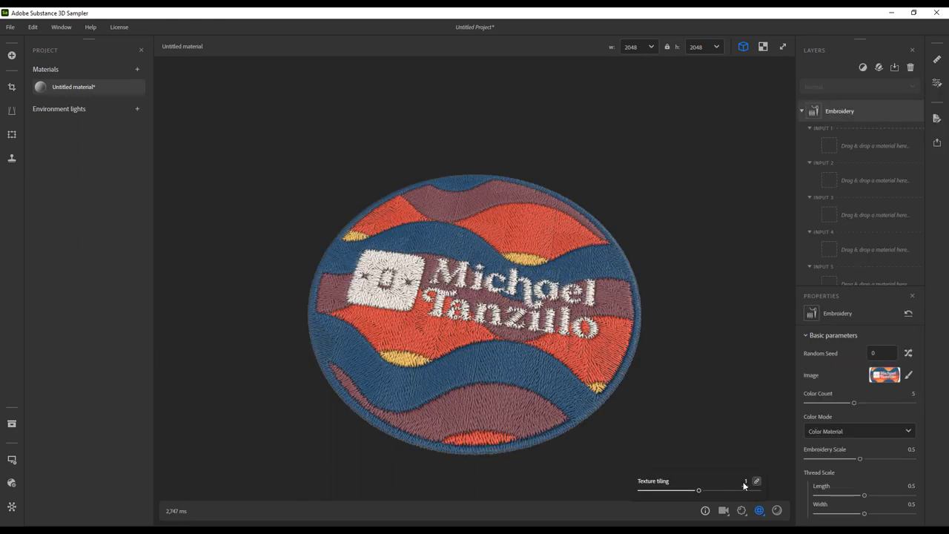
left_click_drag(681, 443, 475, 267)
scroll(475, 267, "up", 2)
scroll(668, 407, "up", 1)
left_click_drag(664, 406, 676, 388)
scroll(444, 336, "down", 3)
left_click_drag(444, 336, 509, 324)
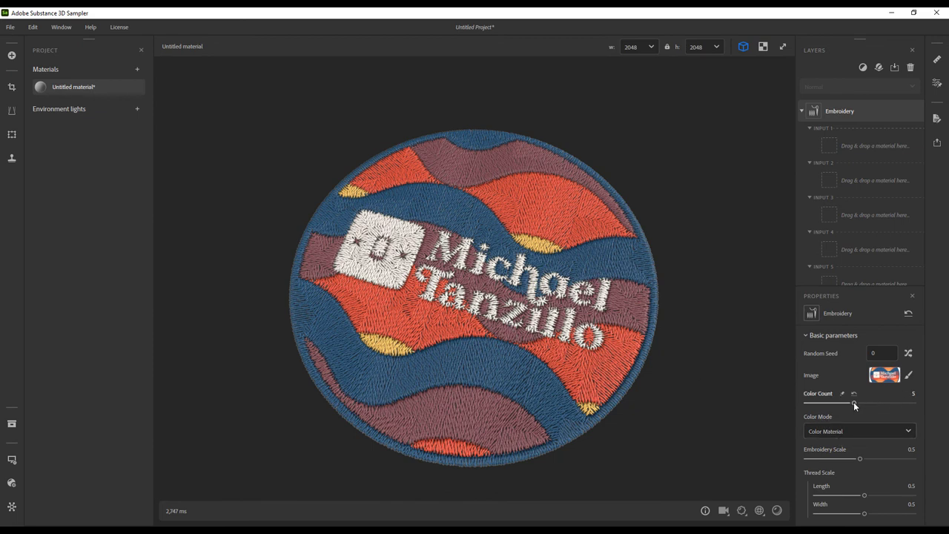
Set the Embroidery filter's Color Count to 7 and inspect the patch's stitched border.
left_click_drag(855, 403, 899, 407)
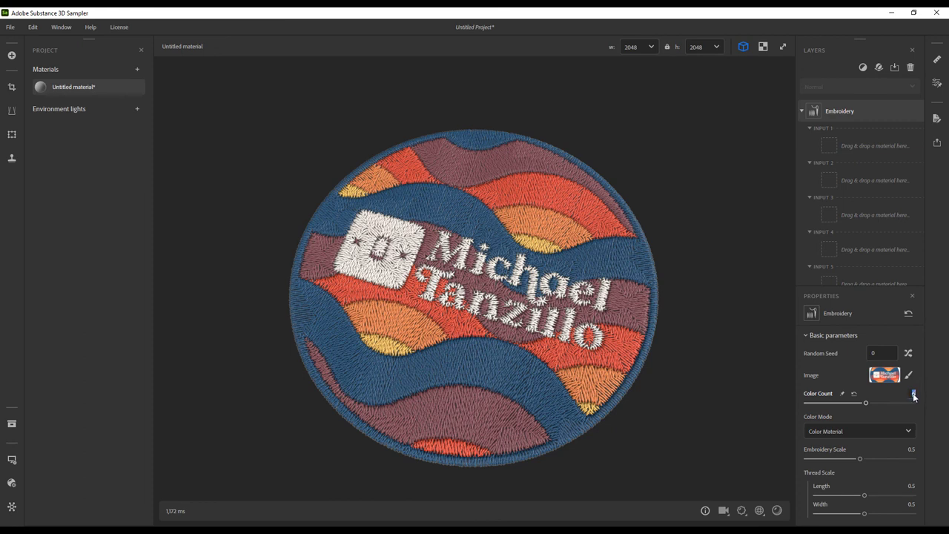
key("Return")
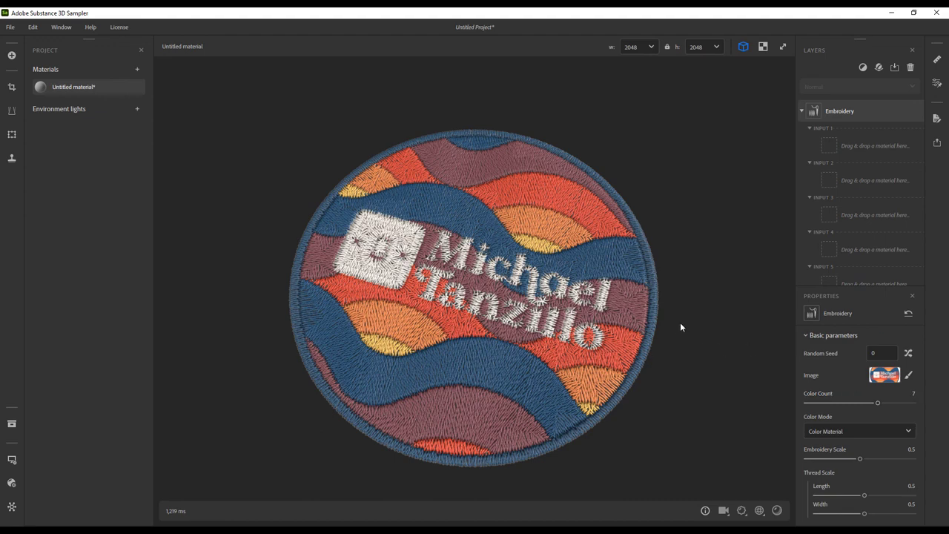
left_click_drag(680, 323, 650, 334)
scroll(591, 312, "up", 2)
left_click_drag(591, 314, 582, 266)
left_click_drag(690, 415, 636, 345)
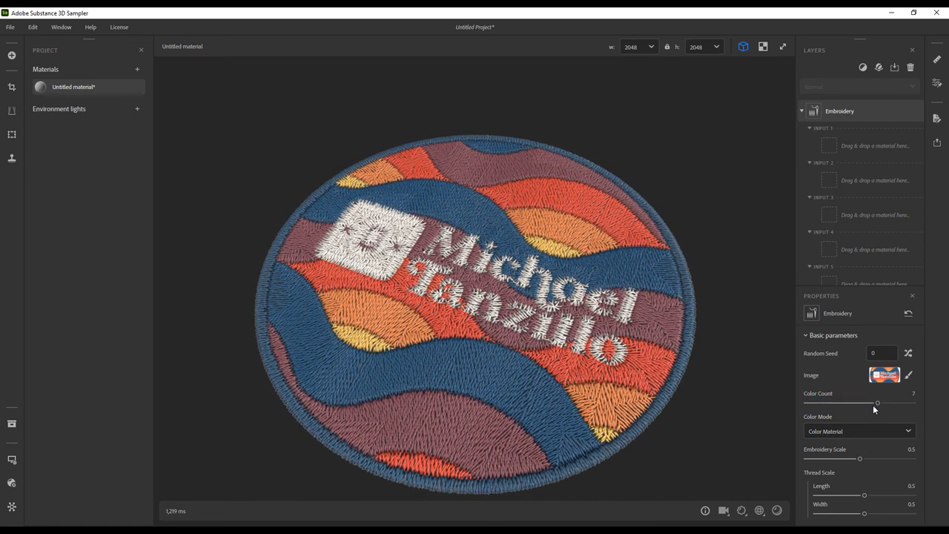
Set the Embroidery Scale to 2 and the Thread Scale to Length 0.18 and Width 0.79.
scroll(900, 392, "down", 2)
double_click(912, 414)
type("2")
key("Return")
left_click_drag(864, 459, 892, 477)
scroll(464, 307, "up", 5)
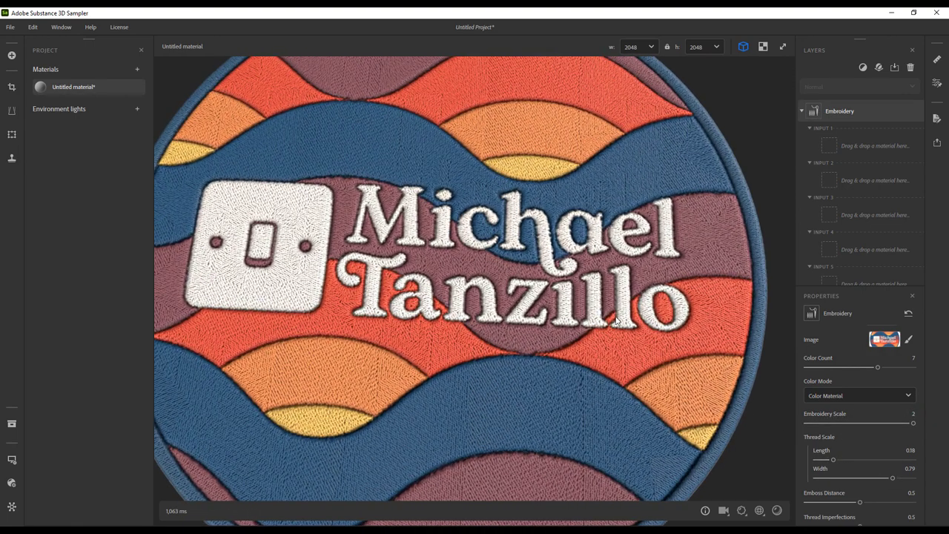
scroll(358, 294, "up", 5)
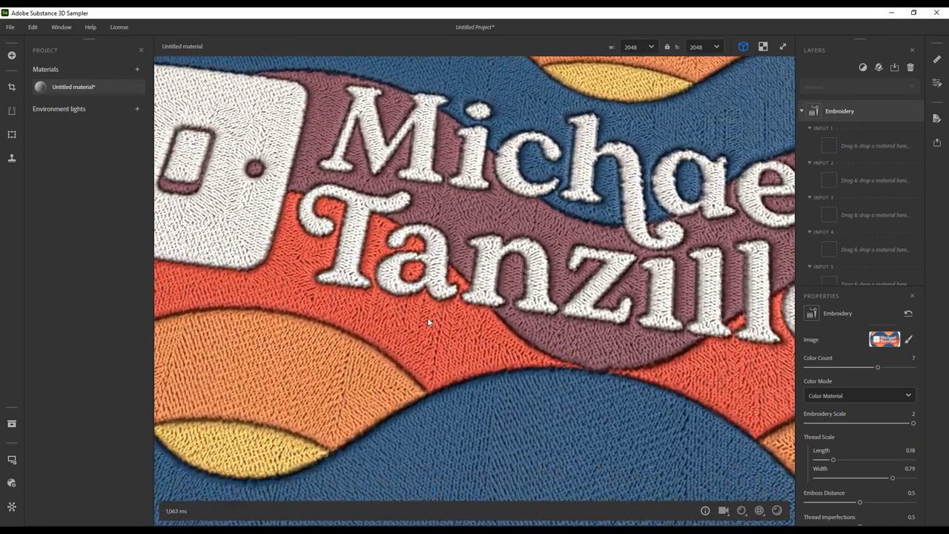
Raise the Embroidery filter's Thread Imperfections to 0.97.
scroll(877, 427, "down", 4)
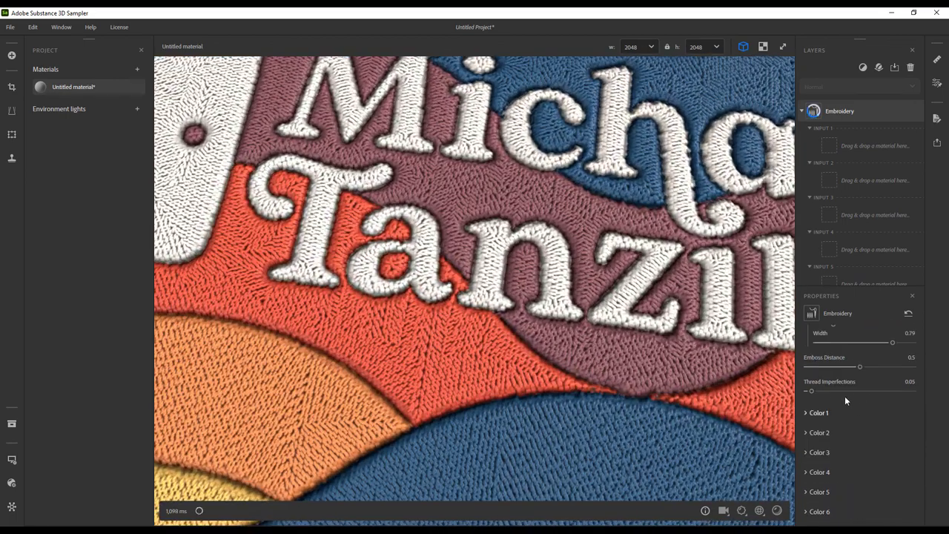
left_click_drag(832, 392, 909, 392)
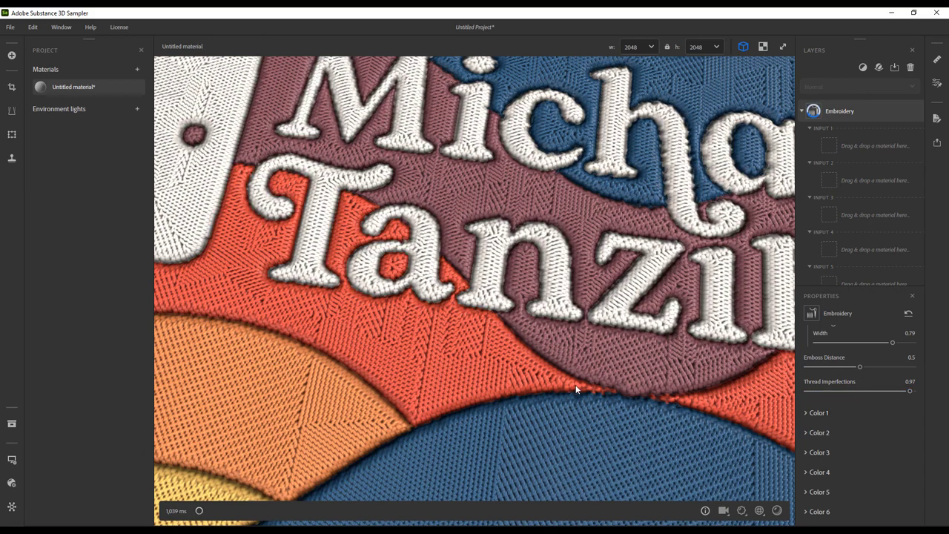
scroll(426, 274, "down", 10)
Set Color 1's Orientation Mode to Linear and examine the stitch direction in the blue waves up close.
left_click(819, 413)
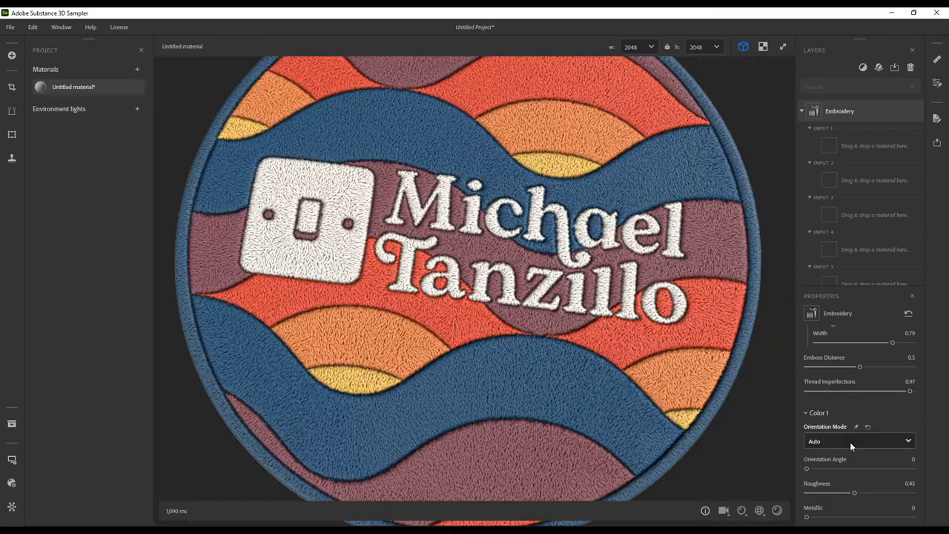
left_click(850, 442)
left_click(850, 475)
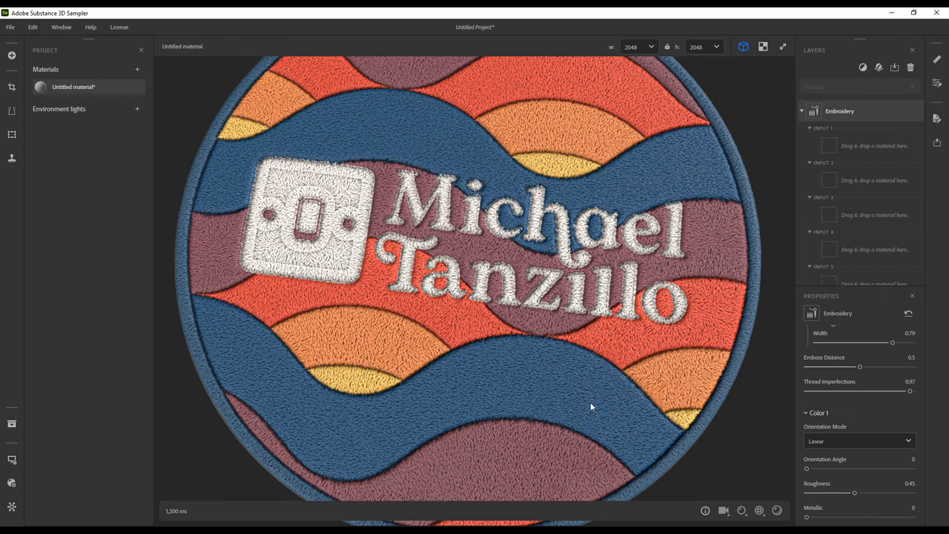
scroll(545, 399, "up", 8)
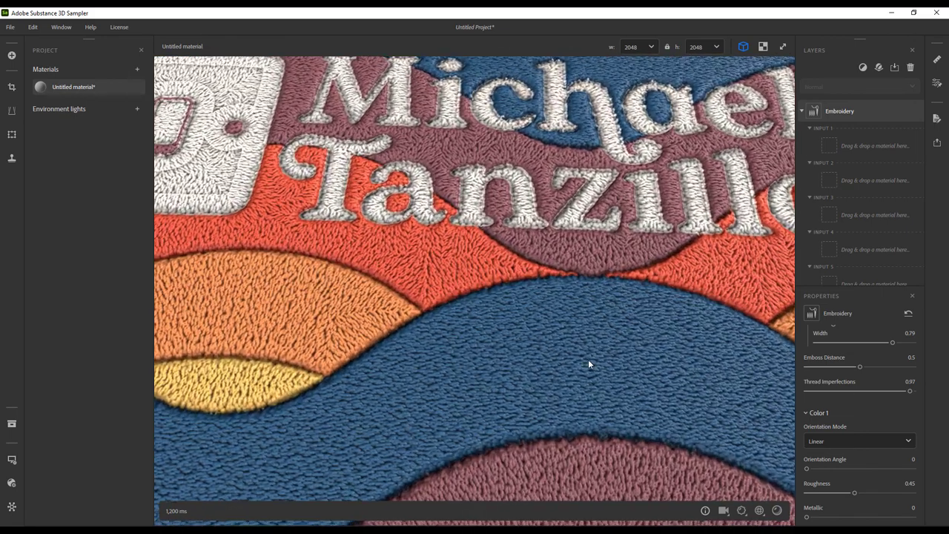
middle_click_drag(588, 363, 536, 270)
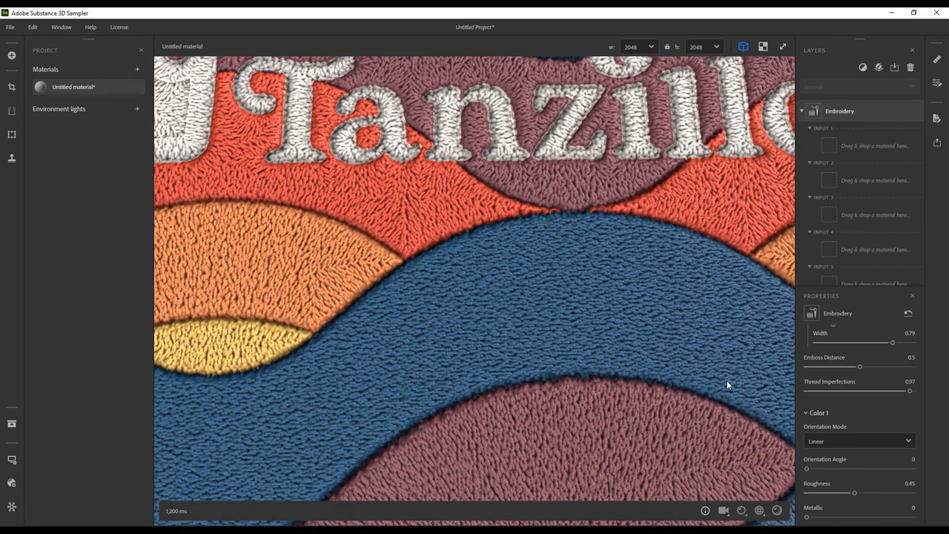
Try an Orientation Angle of 227.55 for Color 1, return it to 0, and set its Height Position to 0.03.
left_click_drag(818, 468, 869, 477)
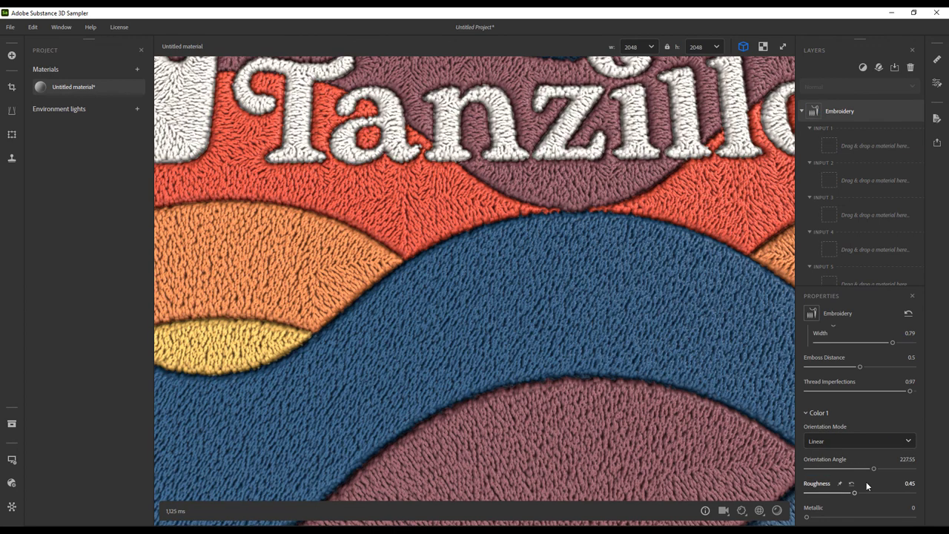
left_click_drag(874, 468, 792, 465)
scroll(842, 492, "down", 3)
left_click_drag(859, 433, 811, 432)
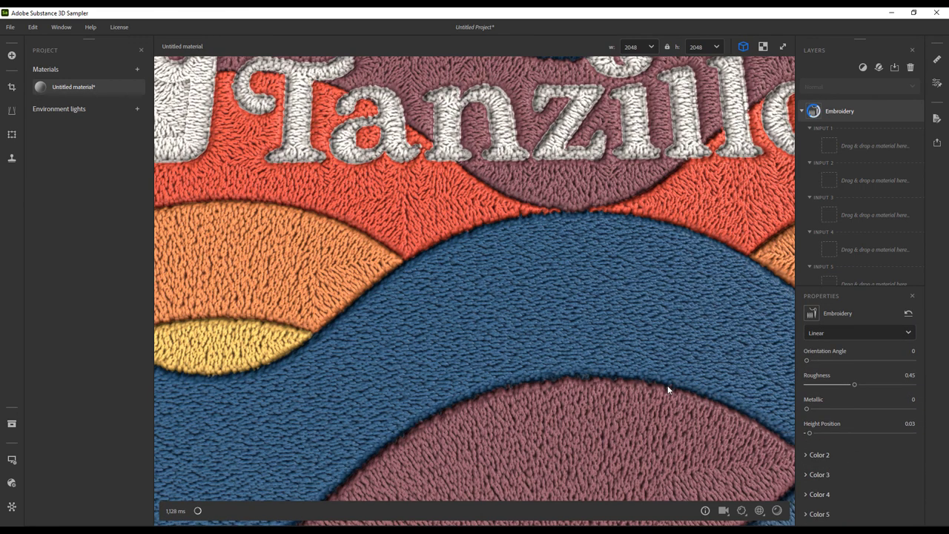
Set Color 1's Metallic to 1 and Roughness to 0, and inspect the blue threads.
left_click_drag(806, 408, 918, 409)
left_click_drag(854, 384, 792, 382)
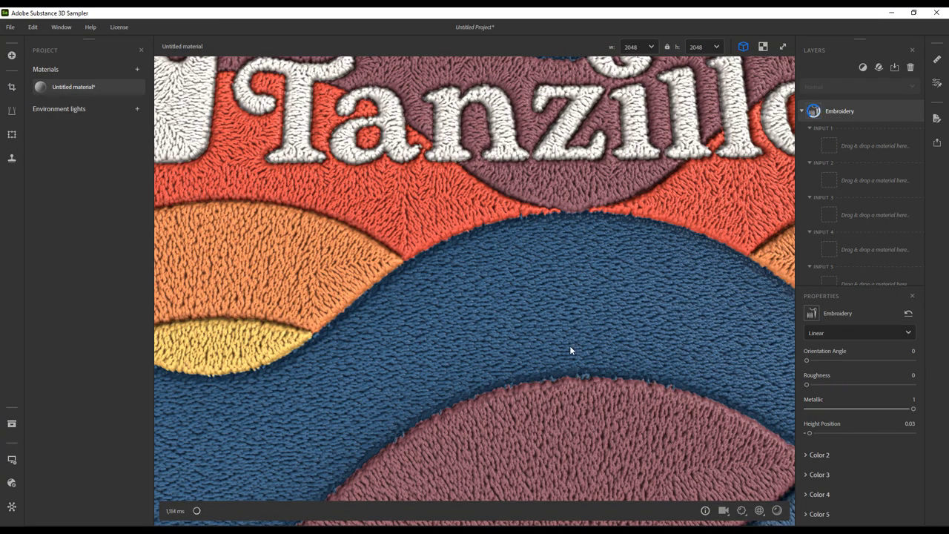
scroll(554, 309, "down", 3)
mouse_move(537, 308)
left_mouse_down()
mouse_move(611, 326)
mouse_move(399, 297)
mouse_move(489, 290)
mouse_move(445, 297)
mouse_move(515, 315)
mouse_move(567, 313)
mouse_move(536, 312)
left_mouse_up()
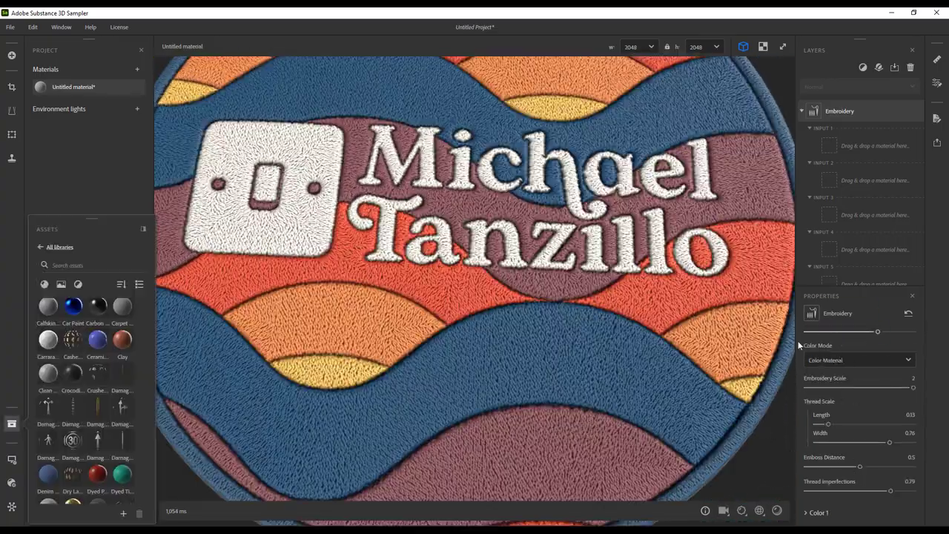
Switch the Embroidery Color Mode to Color Image and assign Denim Fabric to Inputs 1 through 4.
left_click(881, 360)
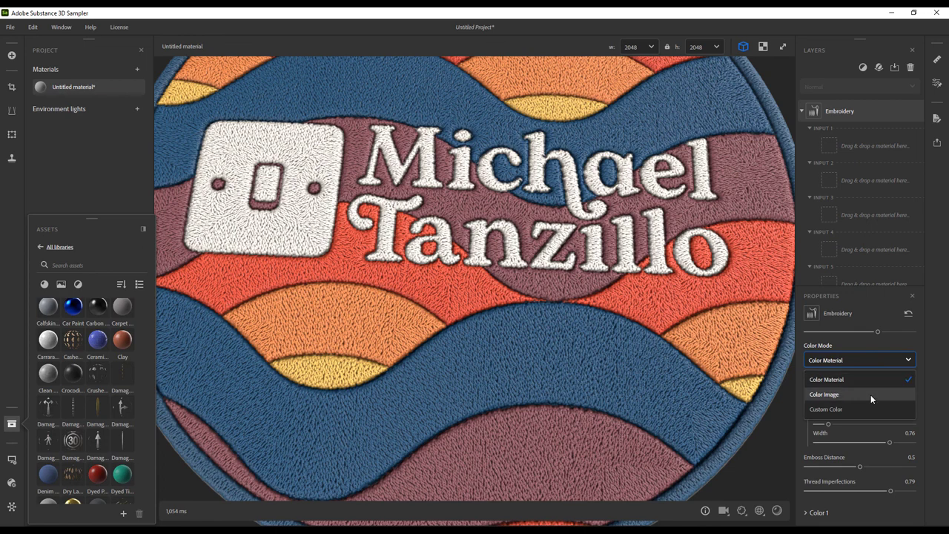
left_click(870, 395)
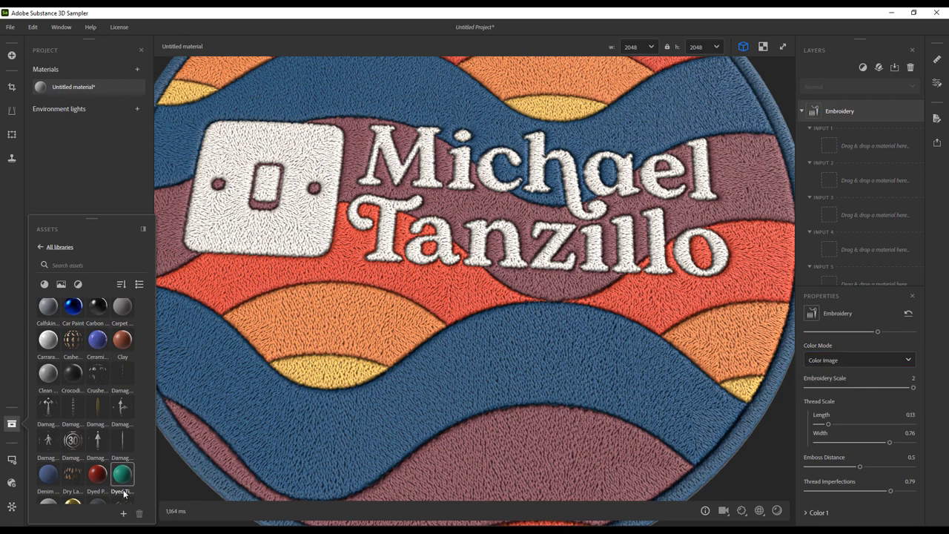
left_click_drag(93, 468, 835, 148)
left_click_drag(48, 473, 830, 182)
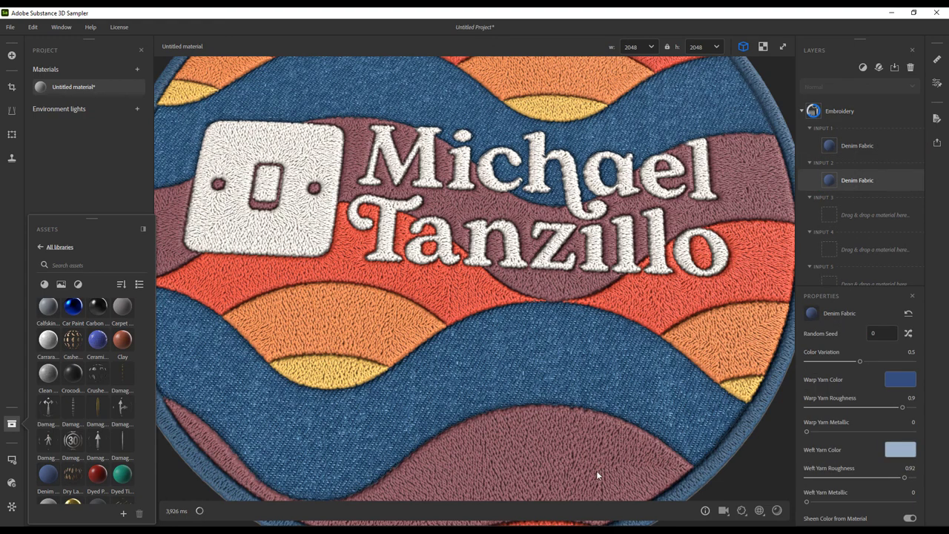
left_click_drag(97, 474, 835, 215)
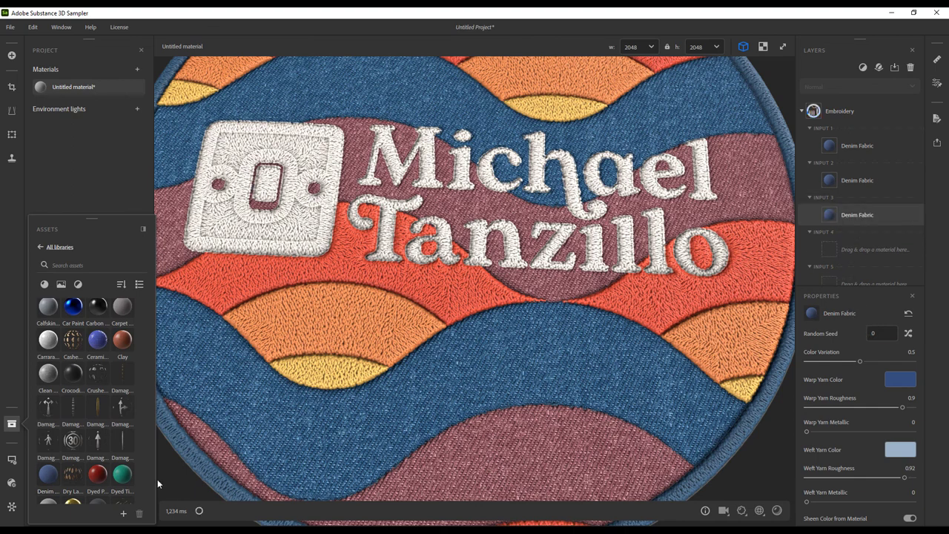
mouse_move(53, 477)
left_click_drag(52, 476, 832, 255)
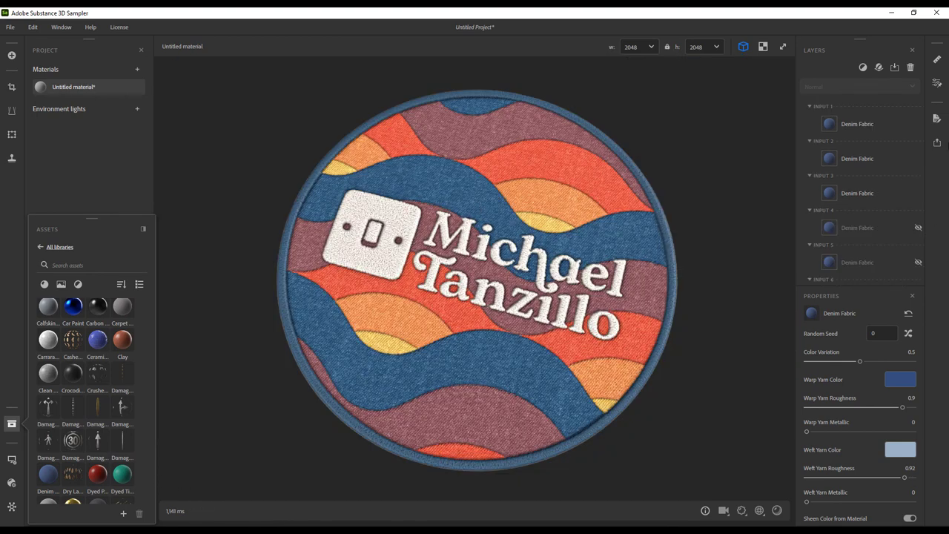
Open the patch material's export settings and choose the Substance 3D asset file (.sbsar) format.
left_click(937, 142)
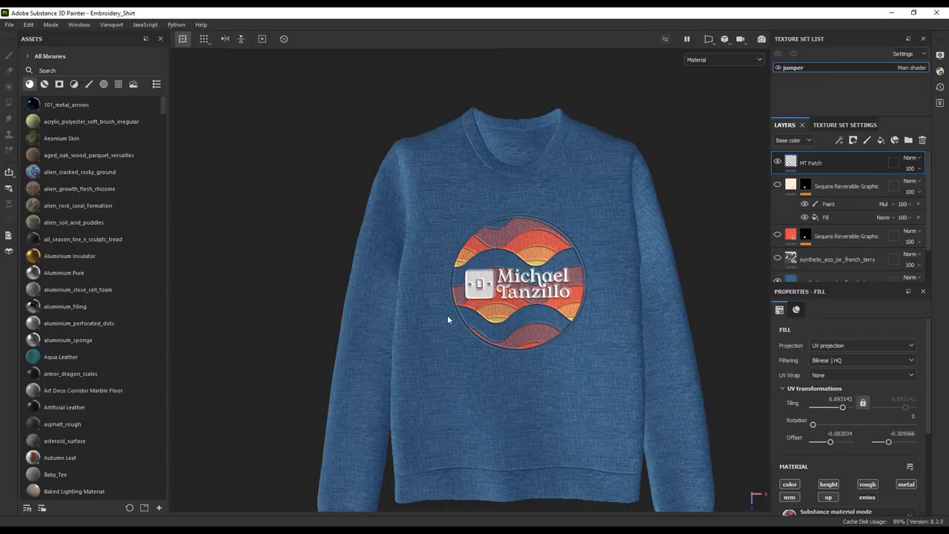
left_click_drag(454, 335, 555, 295, "alt")
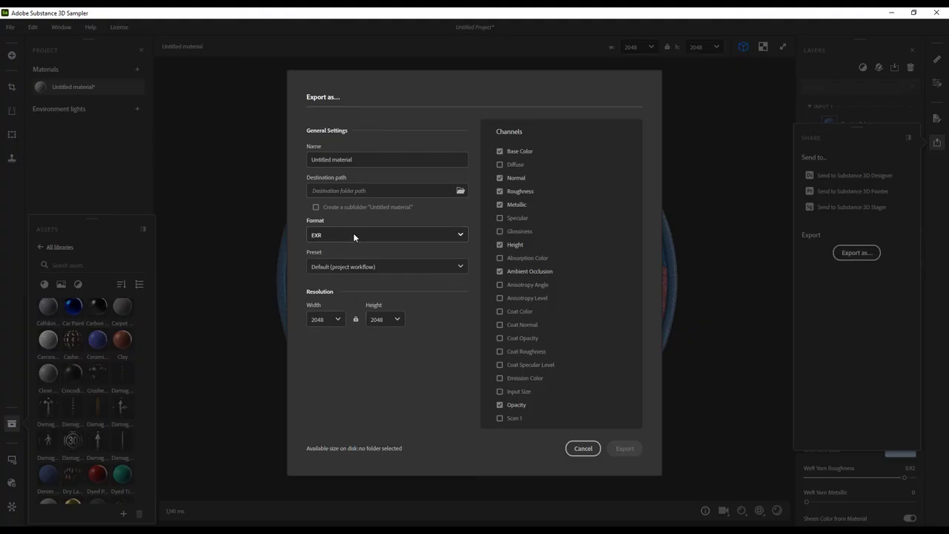
left_click(353, 235)
left_click(349, 255)
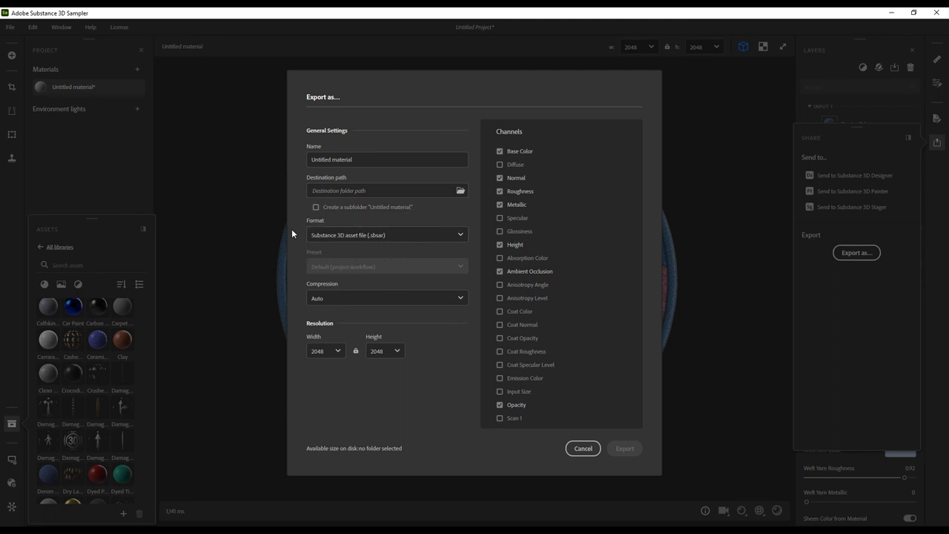
left_click(366, 236)
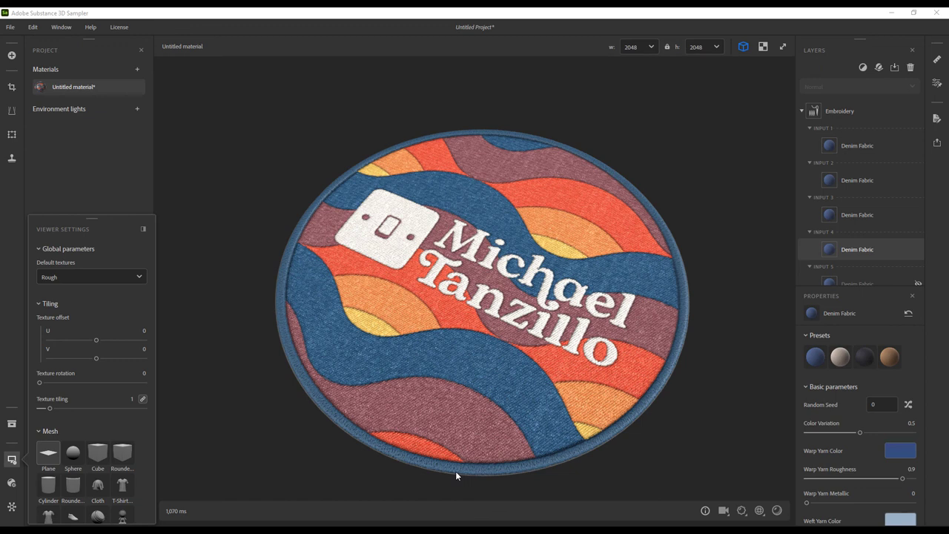
Create a new material and apply Pearl And Glitter Embroidery from the asset library to it.
left_click(137, 69)
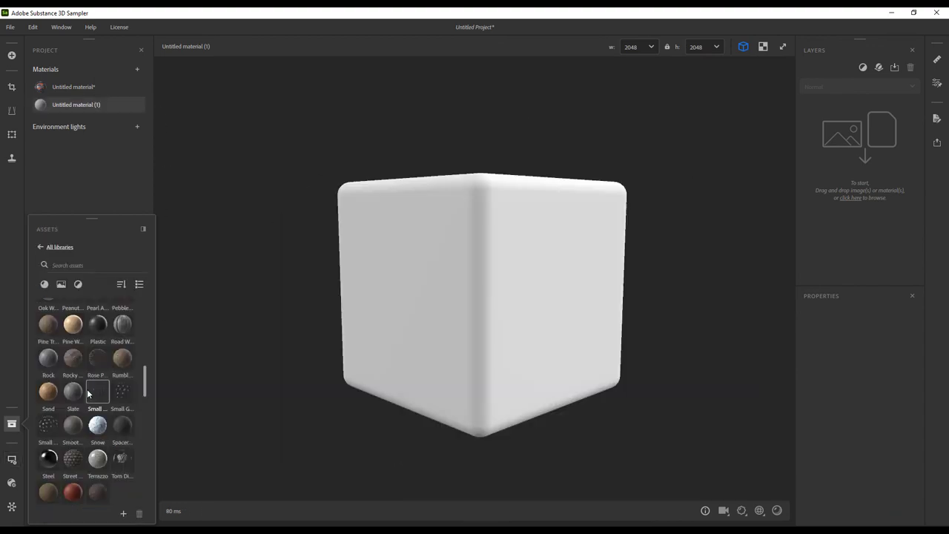
scroll(89, 392, "up", 4)
scroll(90, 390, "down", 2)
left_click_drag(98, 437, 565, 289)
left_click_drag(491, 283, 512, 273)
scroll(512, 273, "up", 3)
Add the Cloth Weave filter over the Pearl And Glitter Embroidery layer and inspect it on the cube.
left_click(838, 338)
mouse_move(624, 259)
right_mouse_down("shift")
mouse_move(566, 265)
mouse_move(631, 271)
right_mouse_up("shift")
left_click_drag(550, 268, 597, 279)
Load MT_Logo_Alpha.png as the Cloth Weave's custom mask and turn off the mask inversion.
scroll(549, 275, "down", 2)
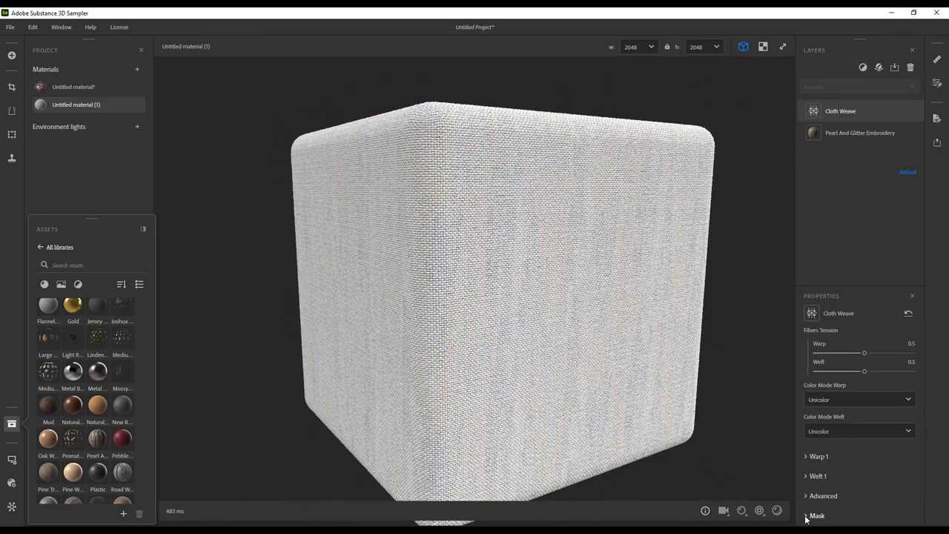
left_click(806, 517)
scroll(868, 502, "down", 3)
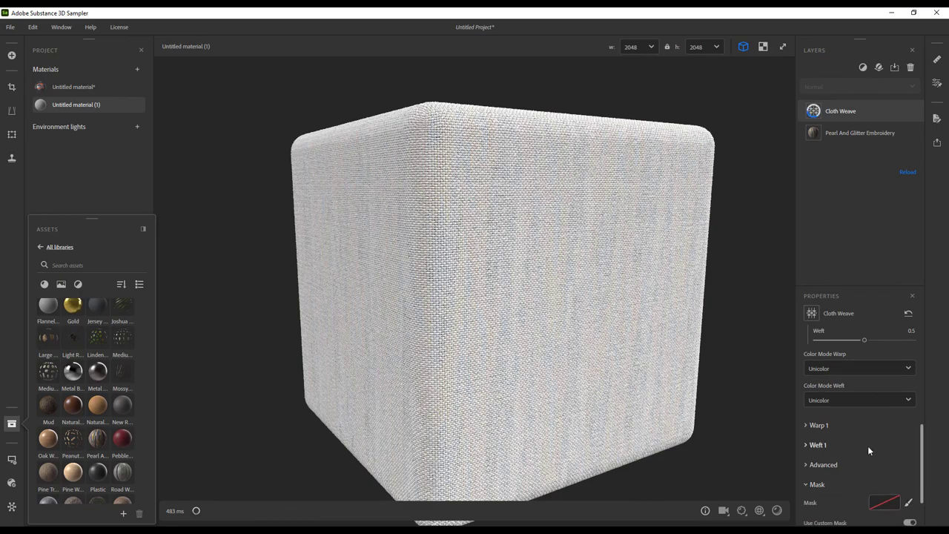
left_click(885, 447)
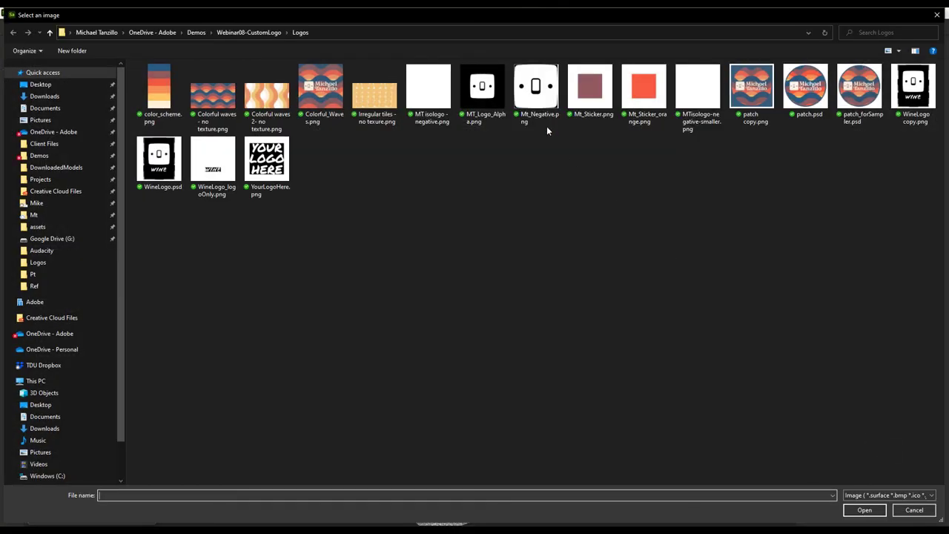
double_click(492, 96)
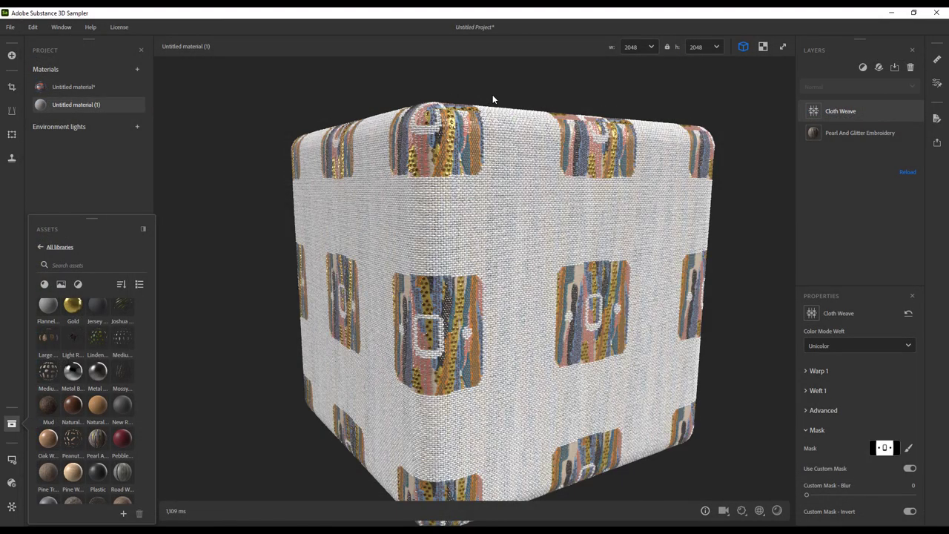
left_click(909, 511)
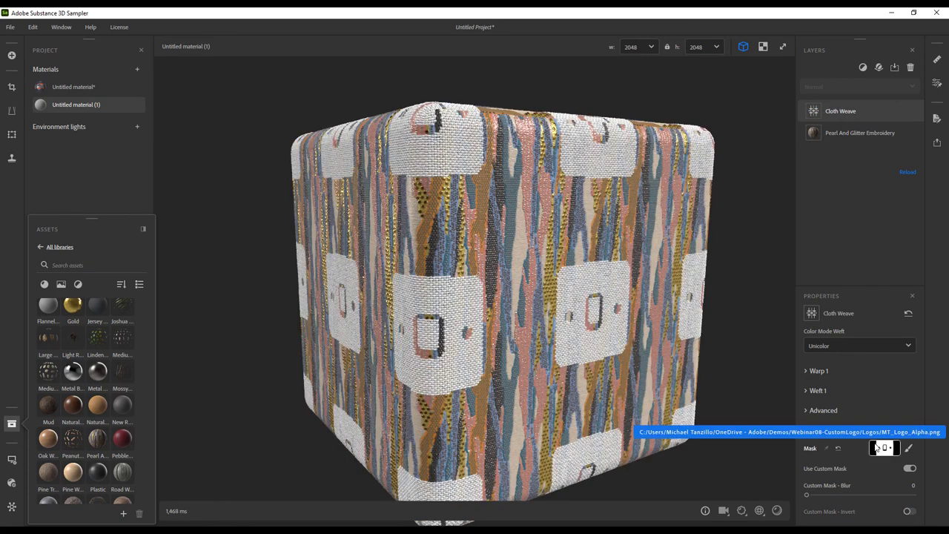
Set the Cloth Weave's Warp 1 thread type to Ribbon and review the basic weave parameters.
scroll(863, 422, "up", 5)
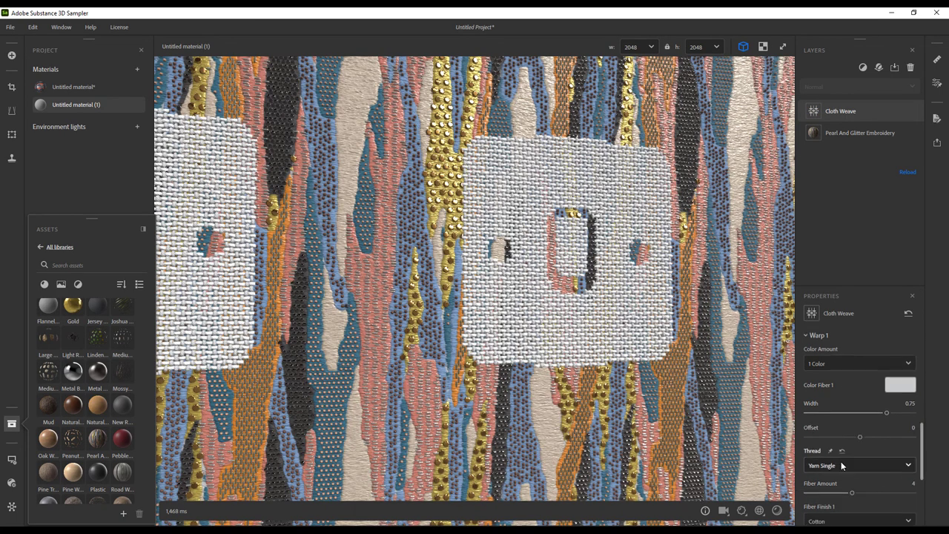
left_click(838, 460)
left_click(836, 444)
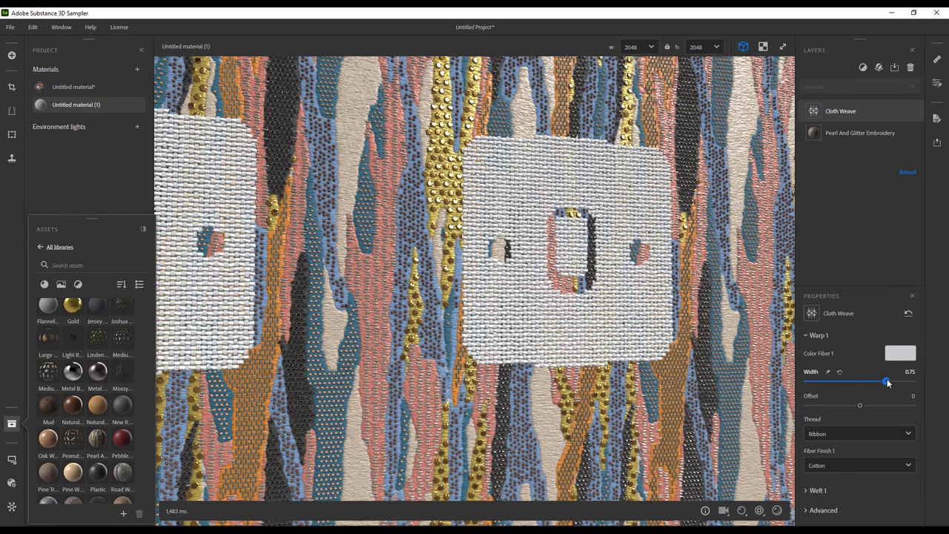
scroll(875, 430, "up", 5)
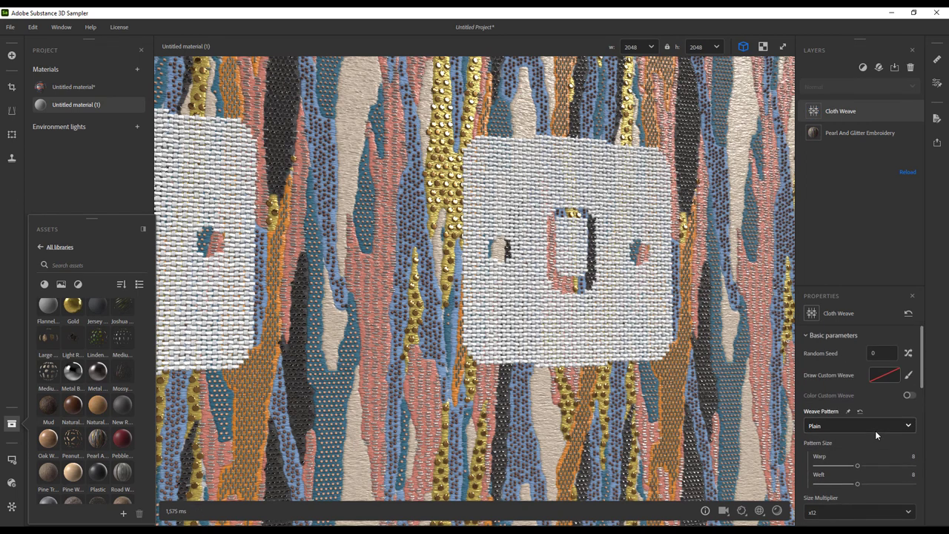
scroll(625, 364, "down", 5)
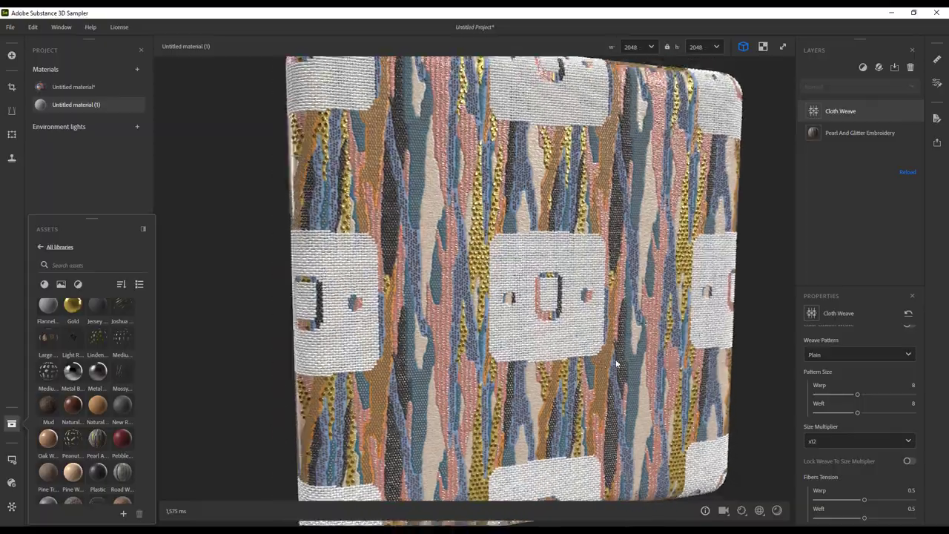